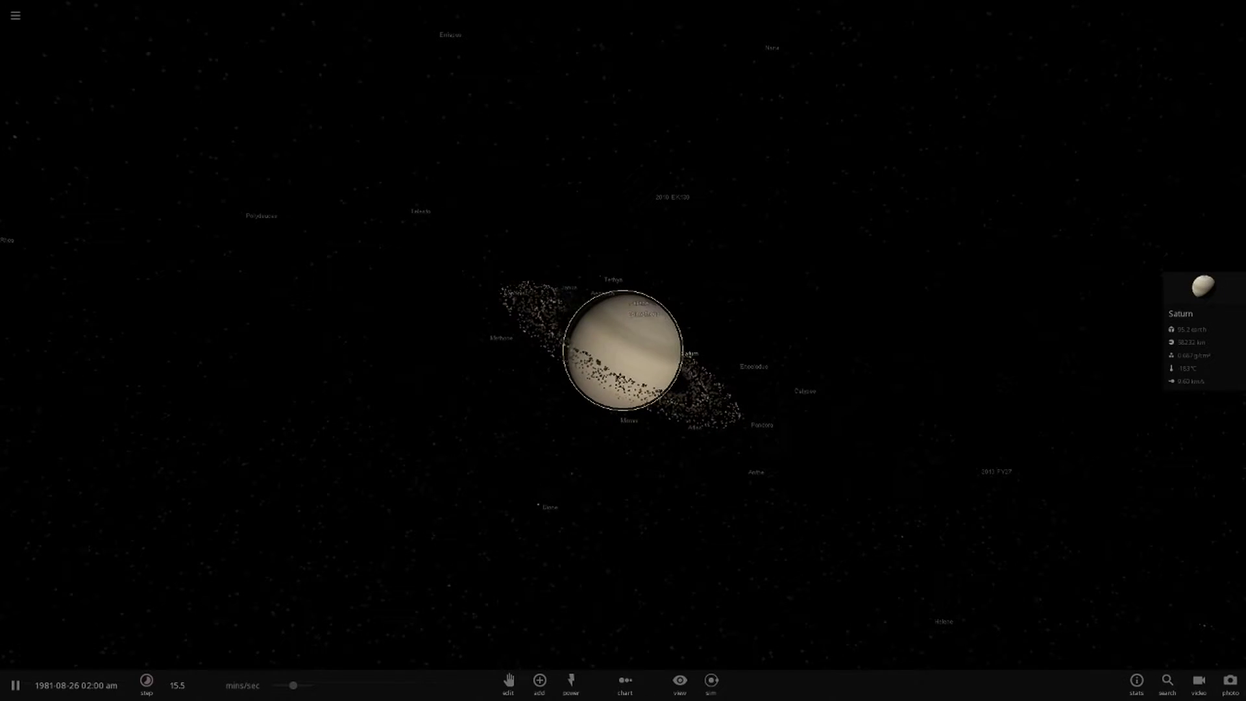
scroll(672, 564, up, 3)
scroll(629, 549, down, 5)
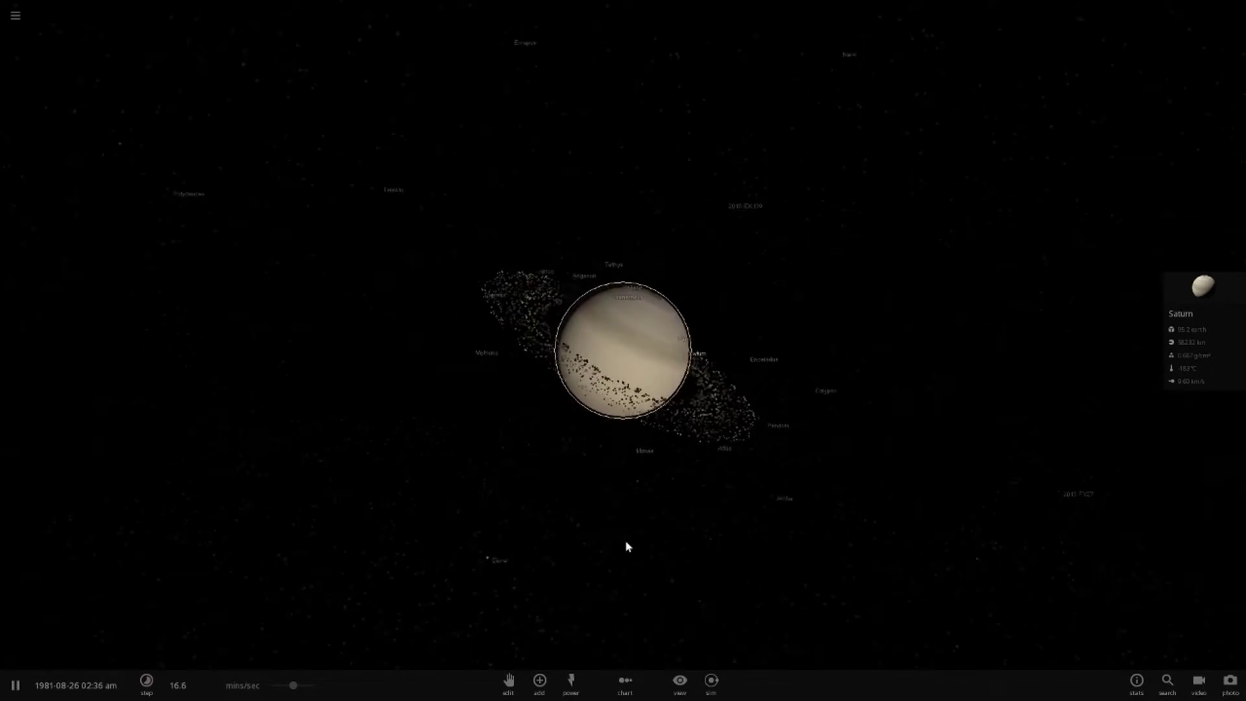
Step: Orbit Saturn to see its rings face-on and edge-on, briefly checking its details
mouse_move(648, 498)
mouse_down()
mouse_move(465, 450)
mouse_move(959, 585)
mouse_up()
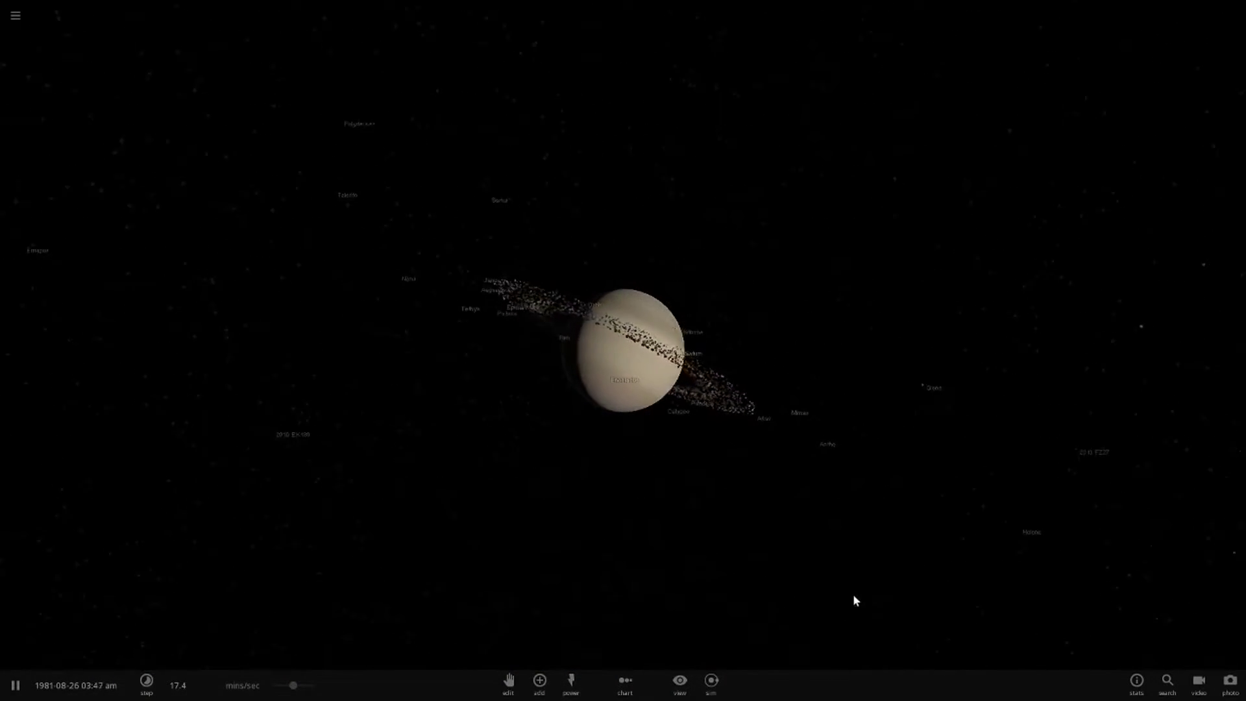
scroll(854, 594, up, 3)
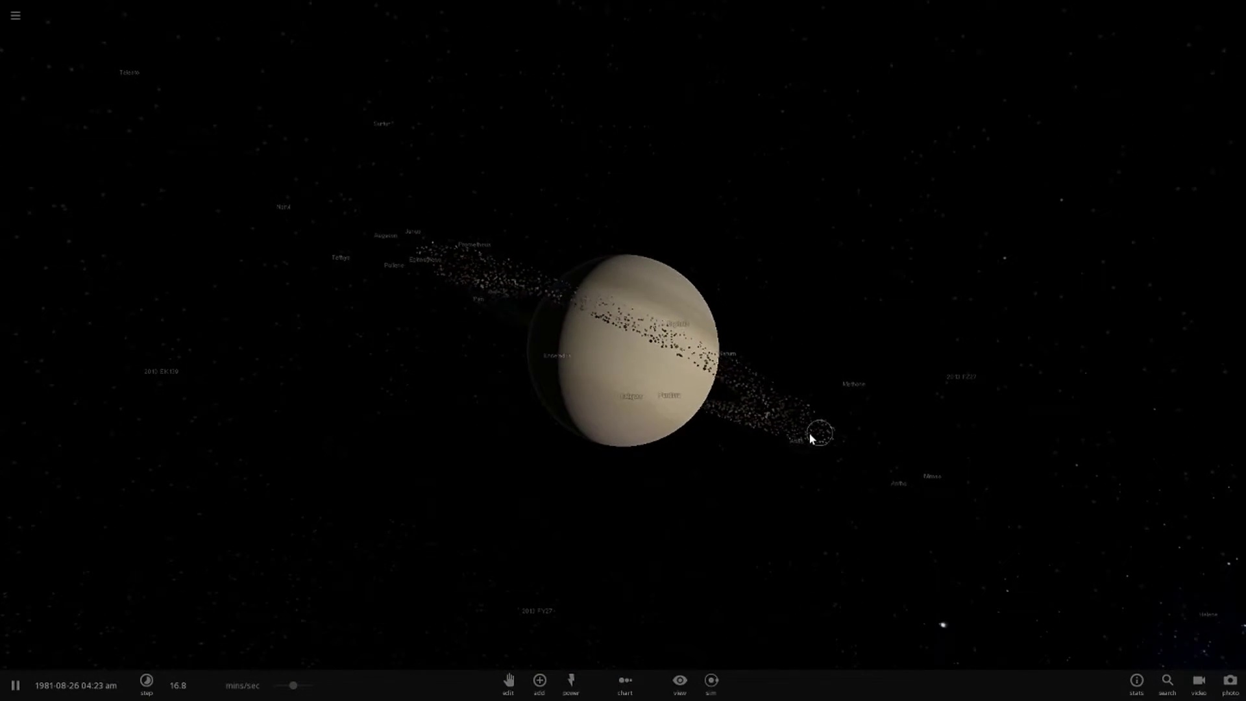
drag(776, 539, 874, 318)
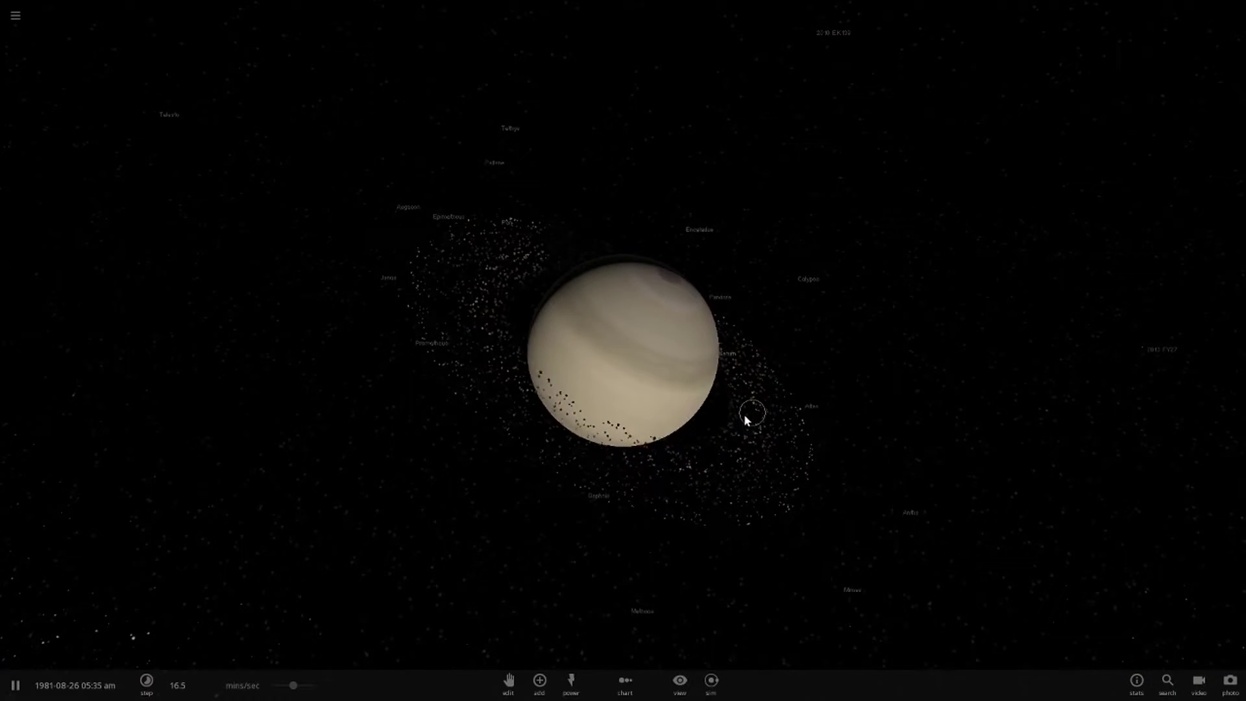
click(1238, 330)
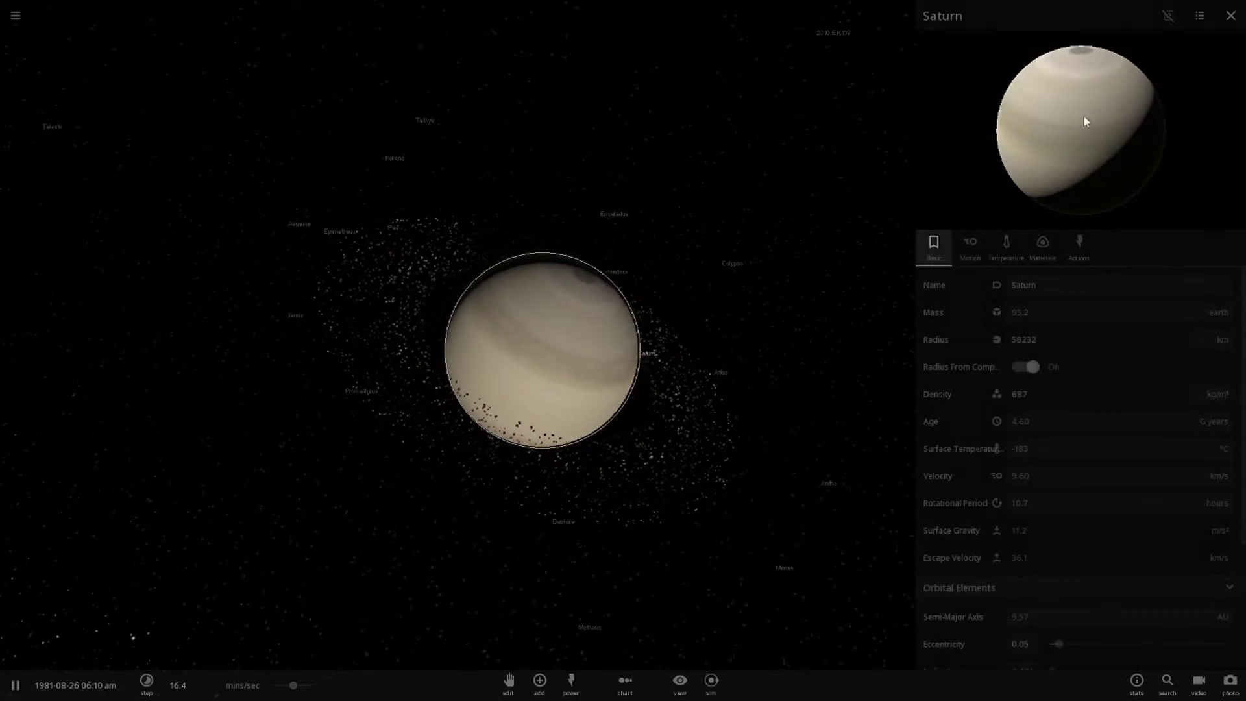
click(1234, 18)
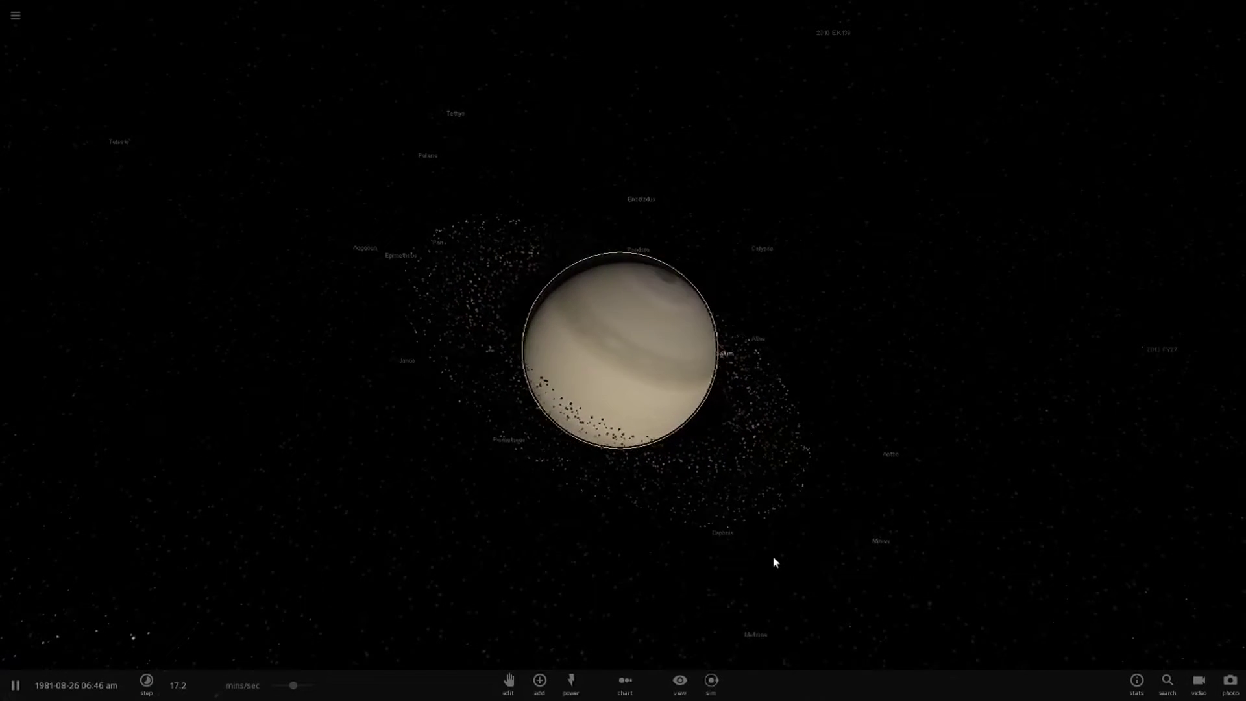
drag(985, 490, 986, 562)
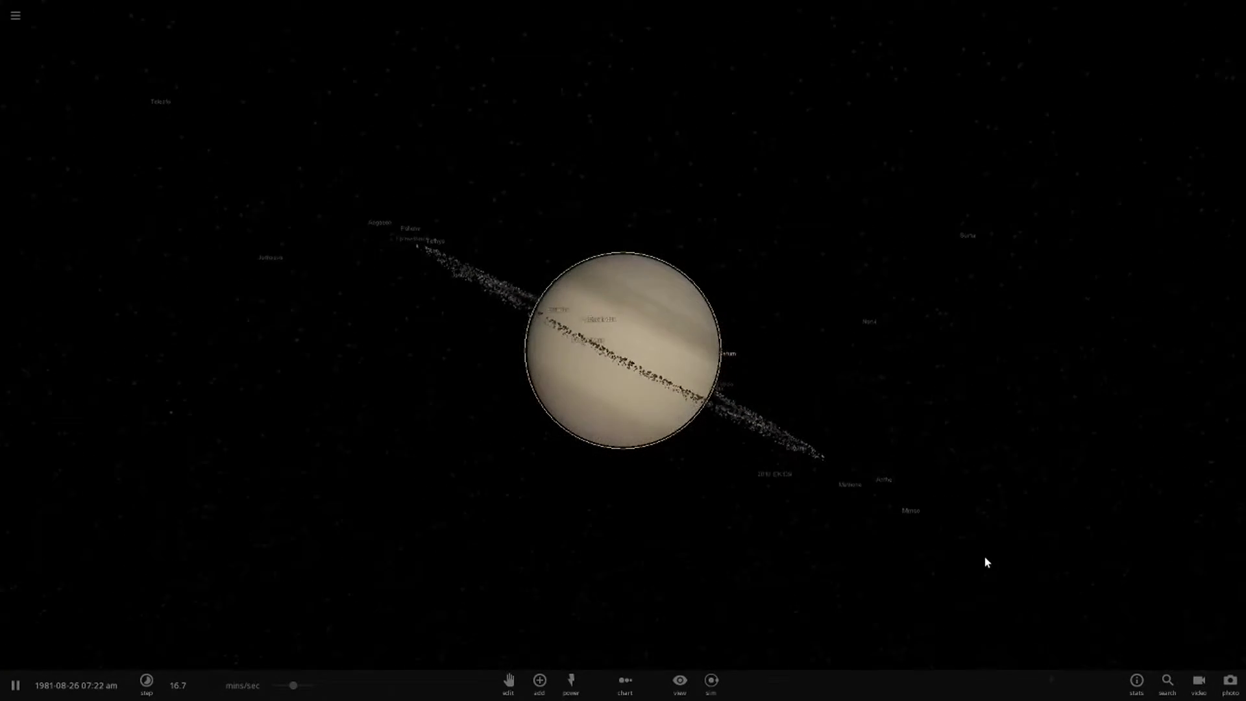
mouse_move(775, 557)
mouse_down()
mouse_move(1199, 482)
mouse_move(874, 568)
mouse_move(504, 507)
mouse_move(754, 486)
mouse_move(791, 466)
mouse_up()
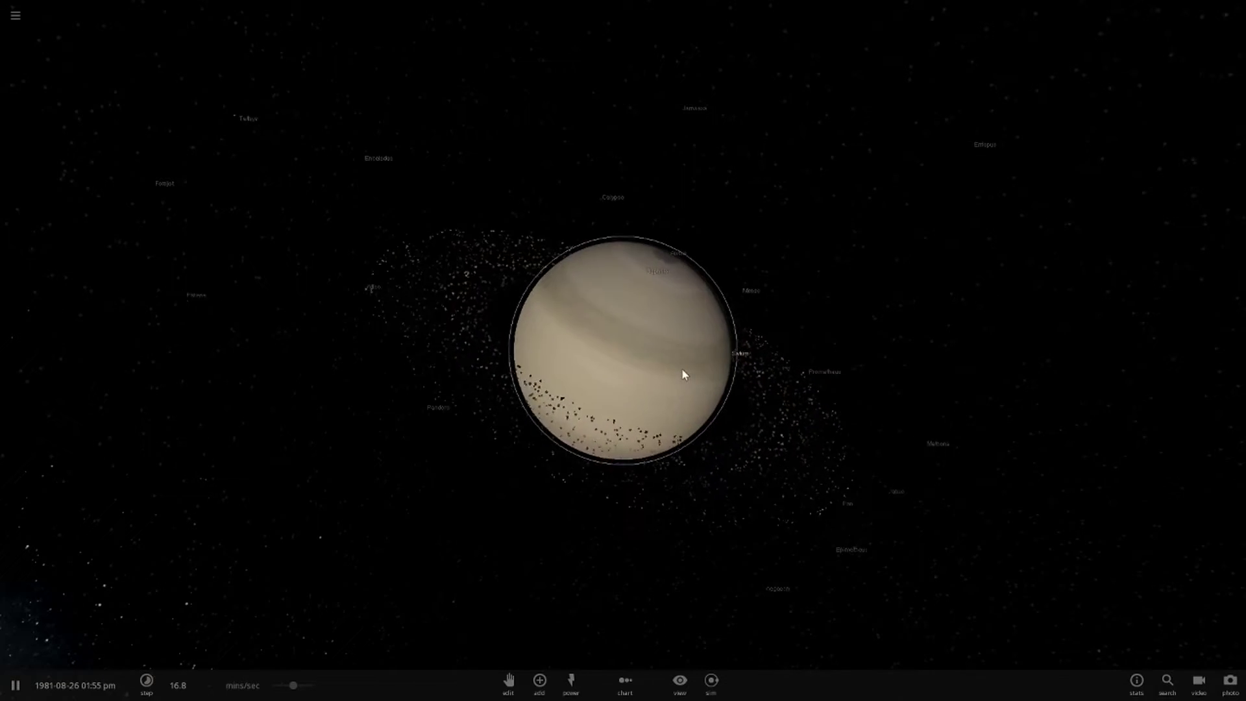
Step: Circle Saturn toward Titan against the Milky Way and pause the simulation
mouse_move(682, 368)
mouse_down()
mouse_move(527, 314)
mouse_move(487, 223)
mouse_move(805, 418)
mouse_up()
scroll(751, 507, up, 3)
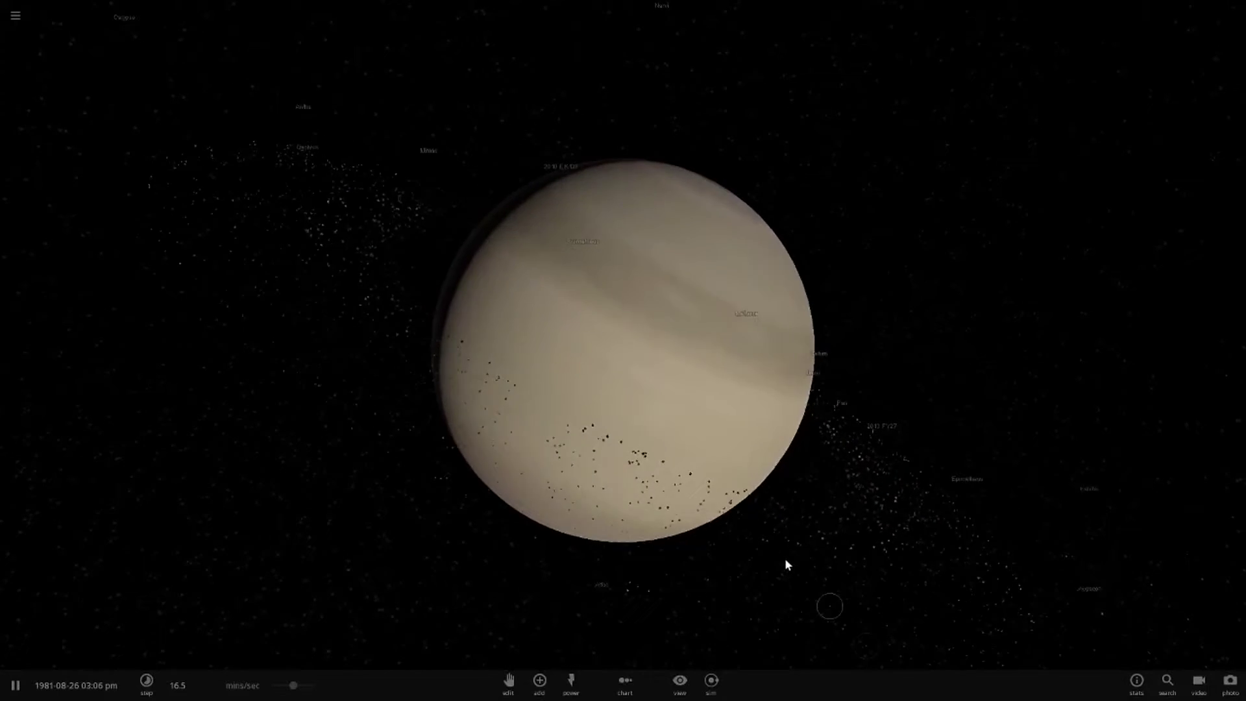
drag(787, 565, 540, 518)
scroll(540, 517, down, 3)
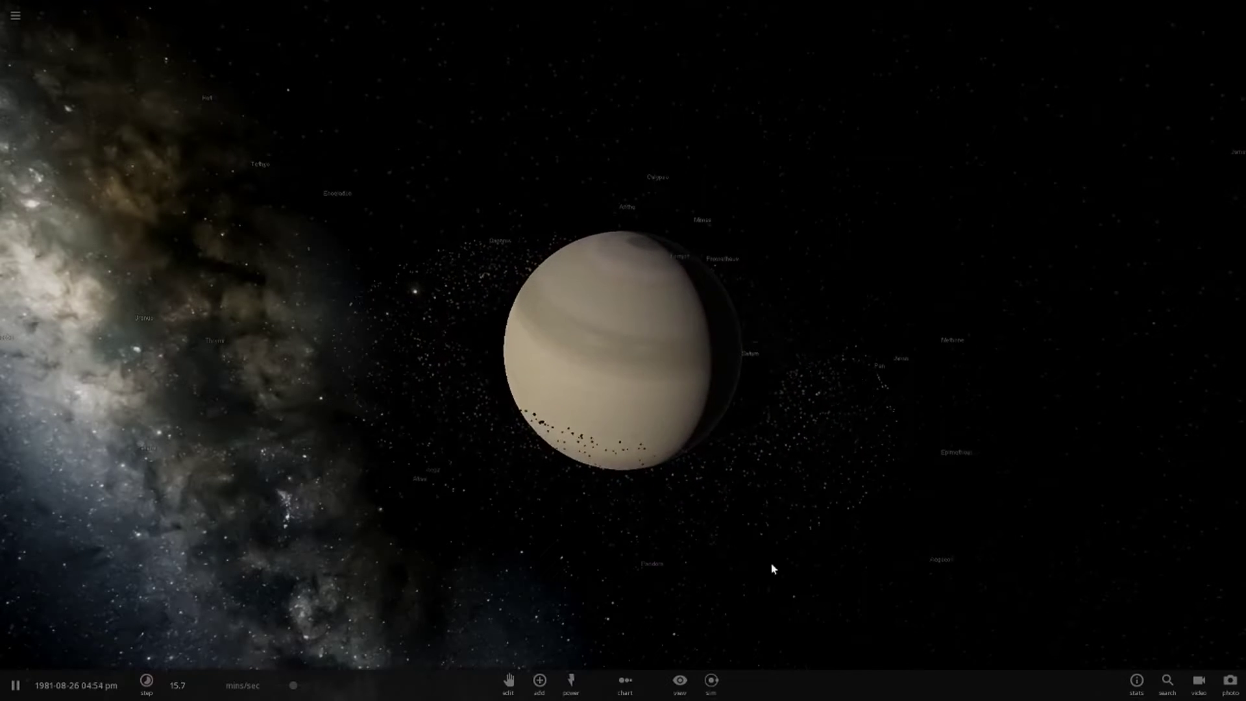
mouse_move(772, 569)
mouse_down()
mouse_move(682, 436)
mouse_move(751, 413)
mouse_move(825, 409)
mouse_move(705, 447)
mouse_move(442, 212)
mouse_up()
mouse_move(481, 399)
mouse_down()
mouse_move(757, 488)
mouse_move(738, 517)
mouse_move(909, 543)
mouse_move(738, 469)
mouse_move(902, 520)
mouse_move(840, 526)
mouse_move(884, 526)
mouse_up()
scroll(883, 526, down, 5)
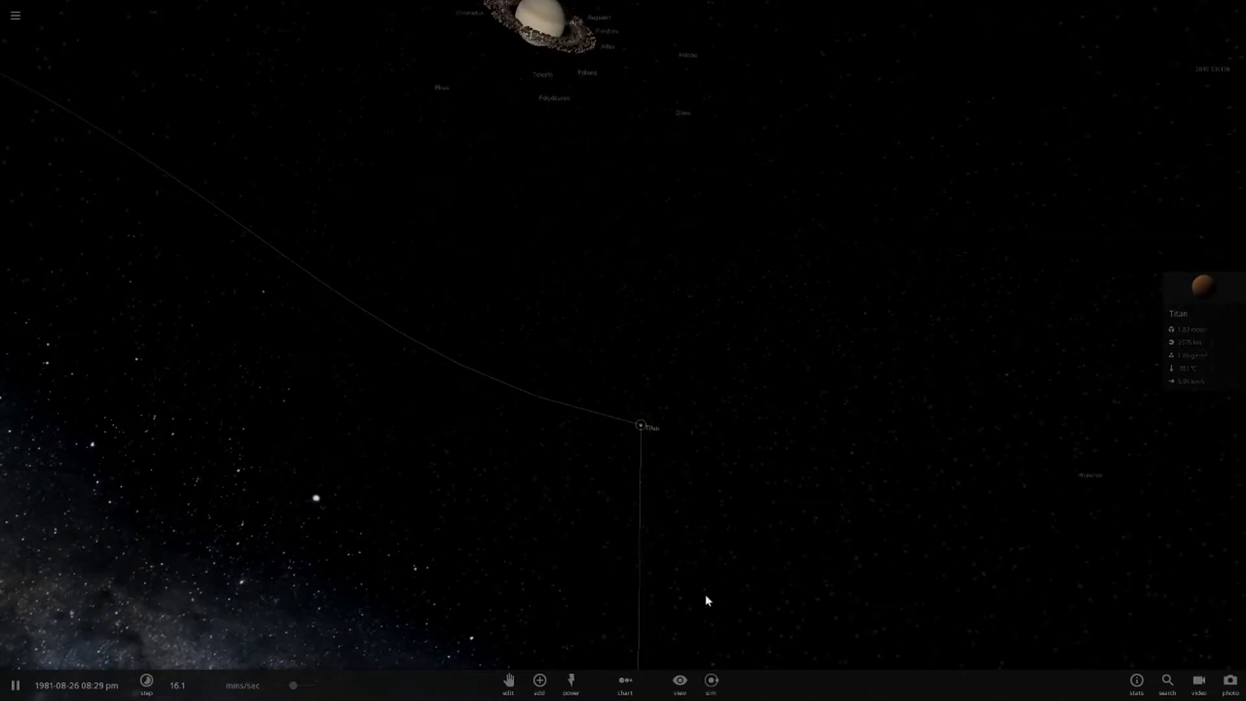
mouse_move(707, 601)
mouse_down()
mouse_move(626, 446)
mouse_move(662, 477)
mouse_up()
scroll(675, 487, up, 5)
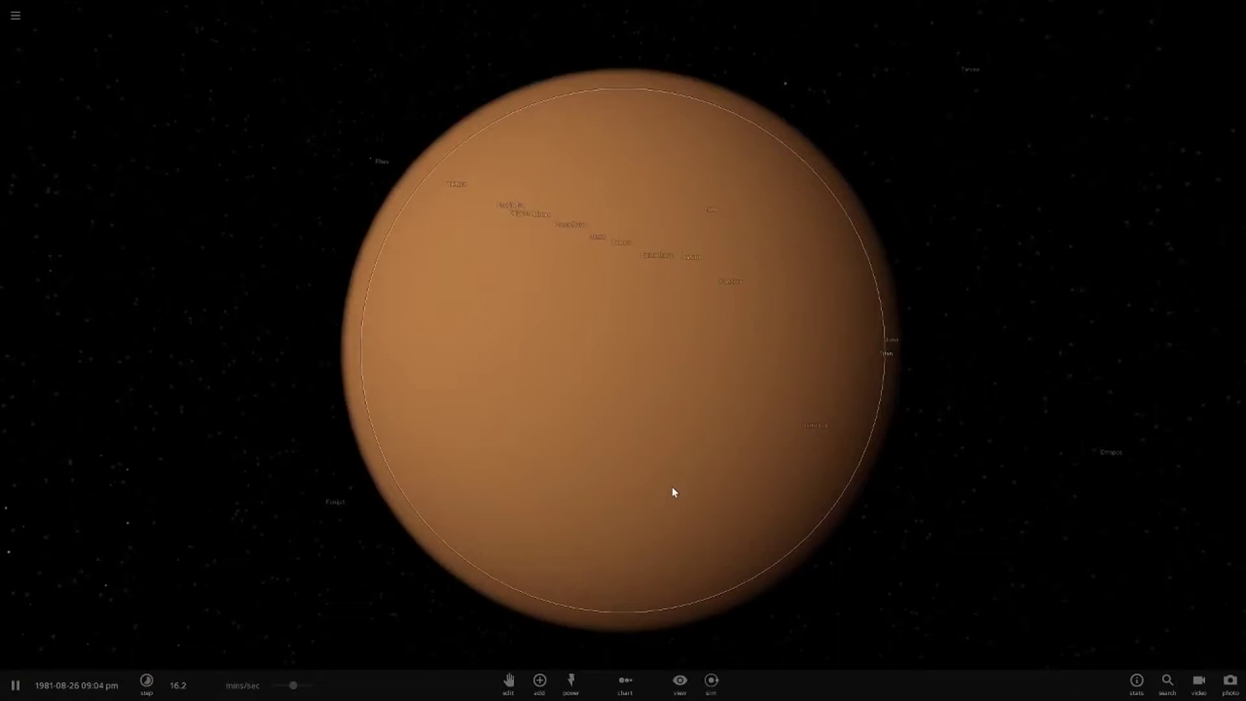
scroll(672, 487, down, 5)
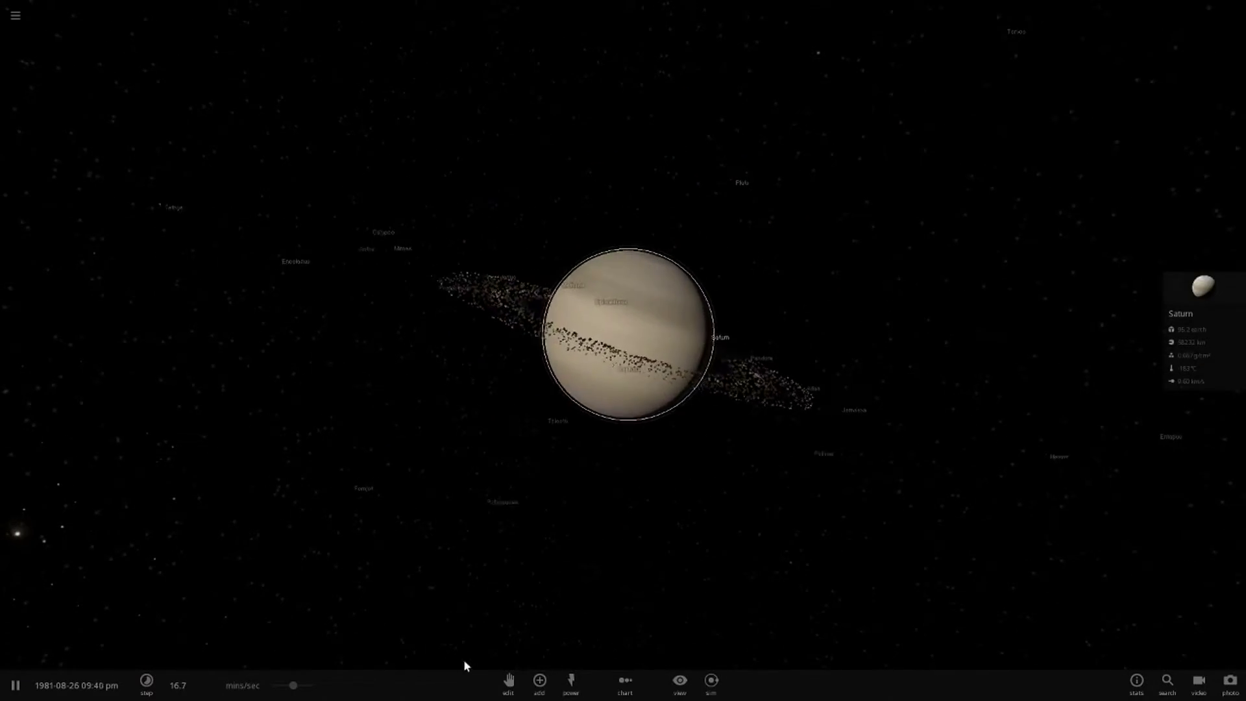
drag(527, 503, 502, 561)
scroll(570, 519, up, 5)
scroll(520, 548, up, 3)
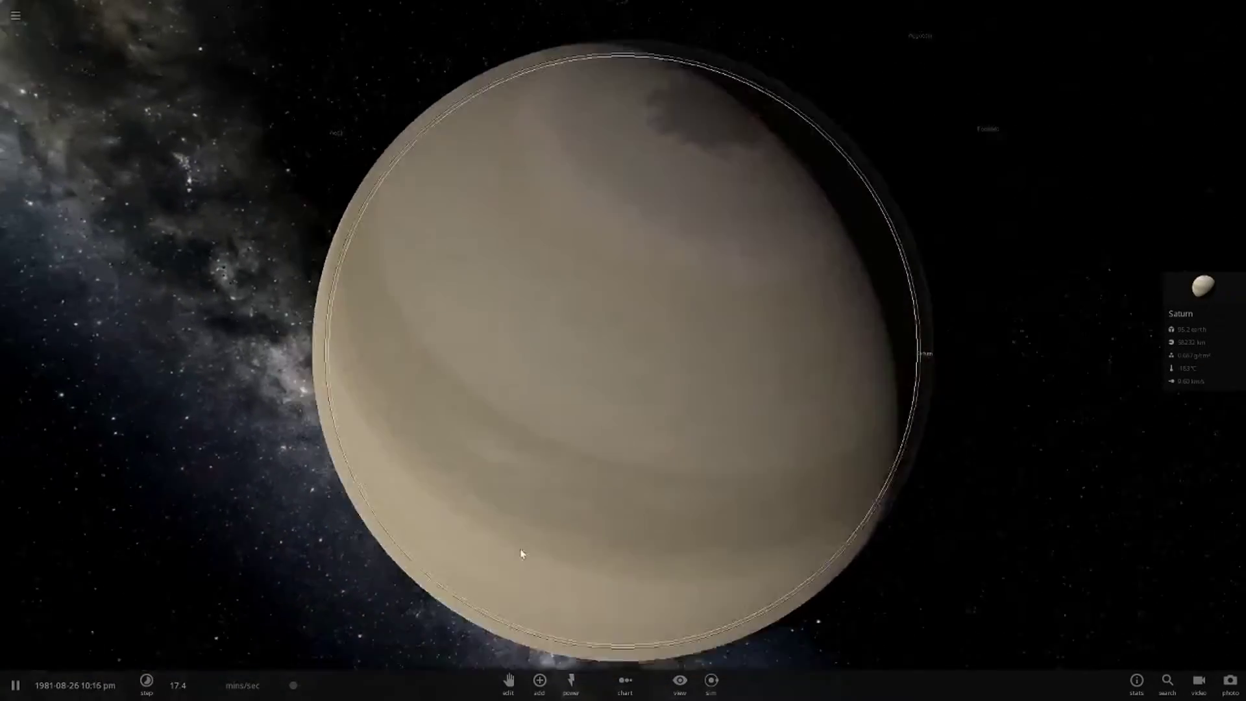
scroll(521, 548, down, 5)
key(space)
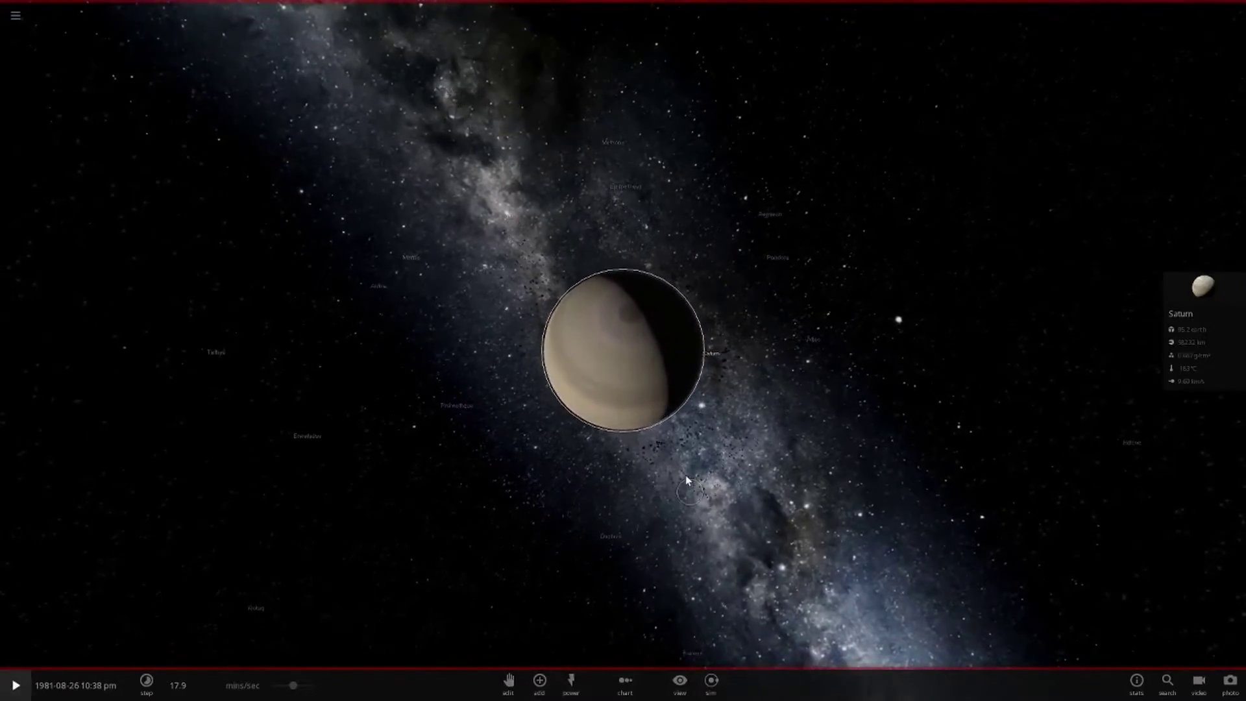
mouse_move(686, 476)
mouse_down()
mouse_move(652, 369)
mouse_move(847, 603)
mouse_move(827, 528)
mouse_move(669, 305)
mouse_up()
scroll(668, 306, up, 5)
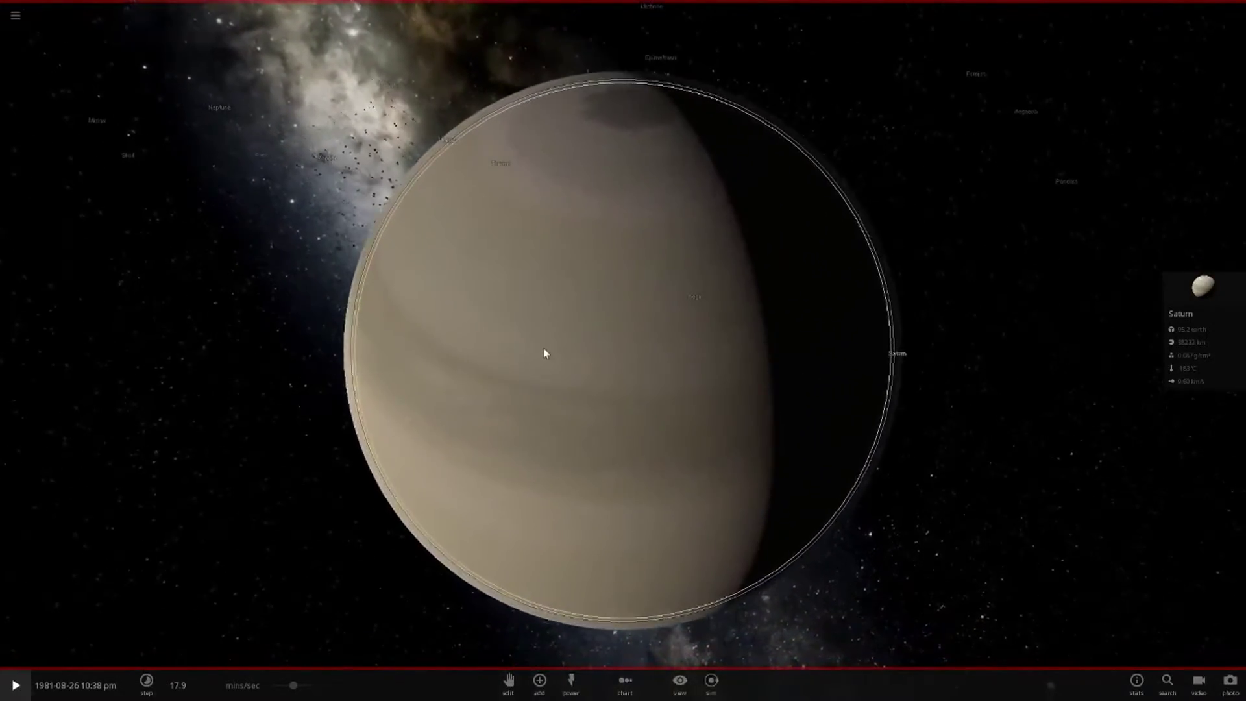
scroll(544, 354, down, 5)
scroll(640, 403, down, 3)
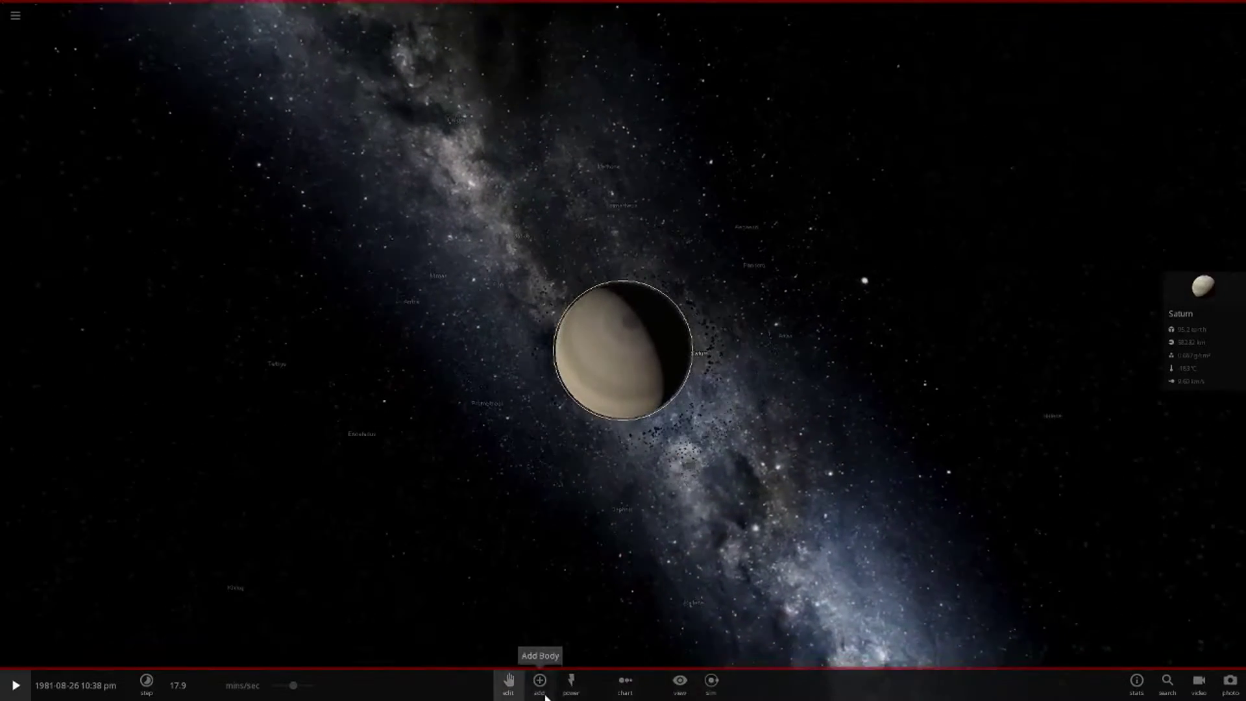
Step: Place a Voyager 2 spacecraft from the Add catalogue into orbit just beside Saturn
click(540, 681)
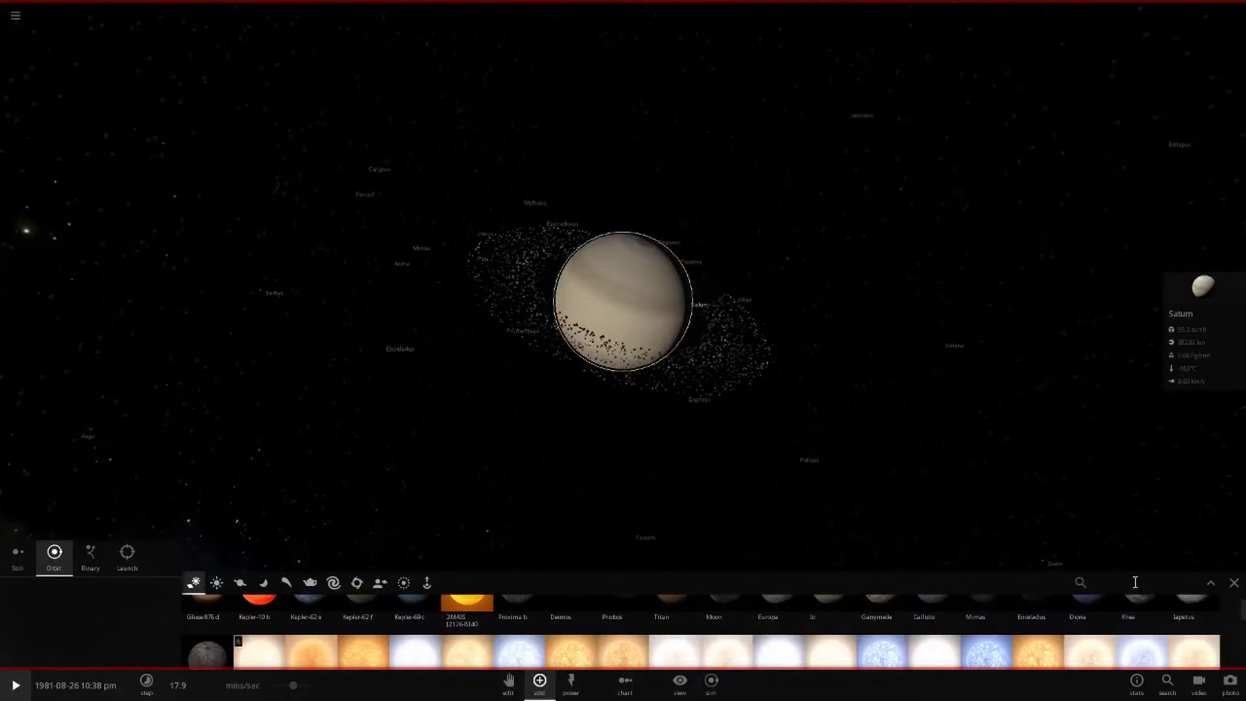
text(voy)
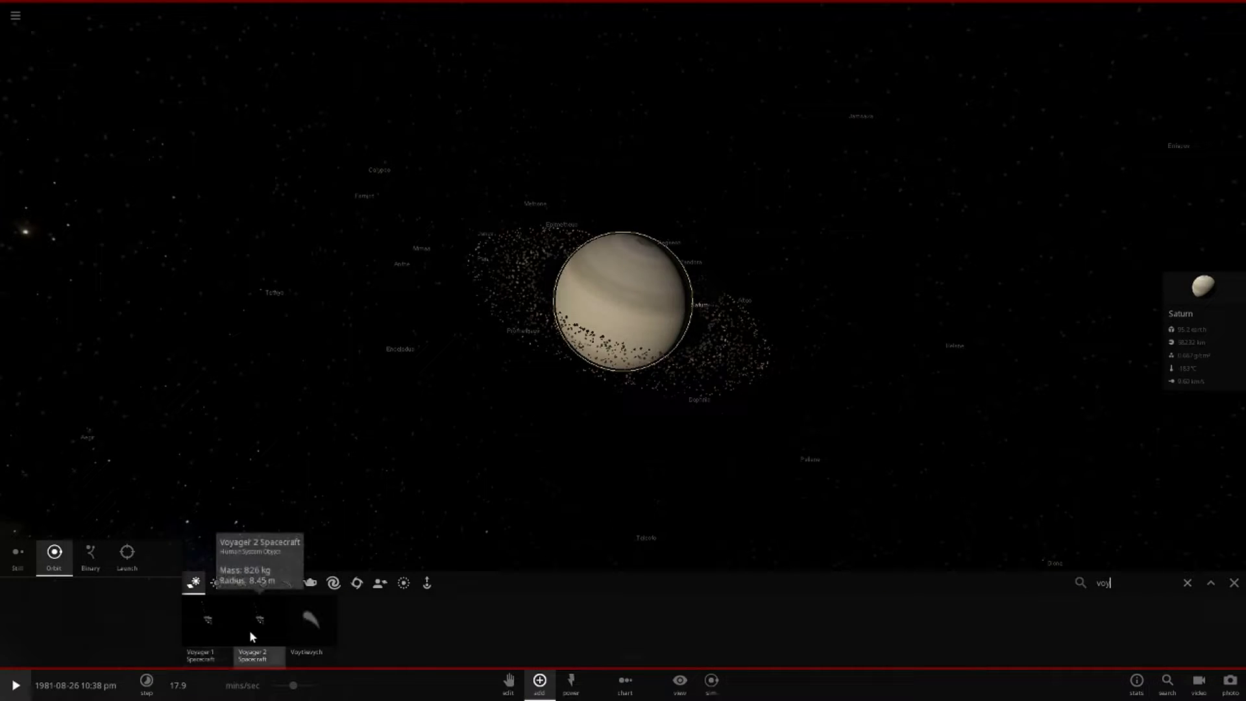
click(251, 633)
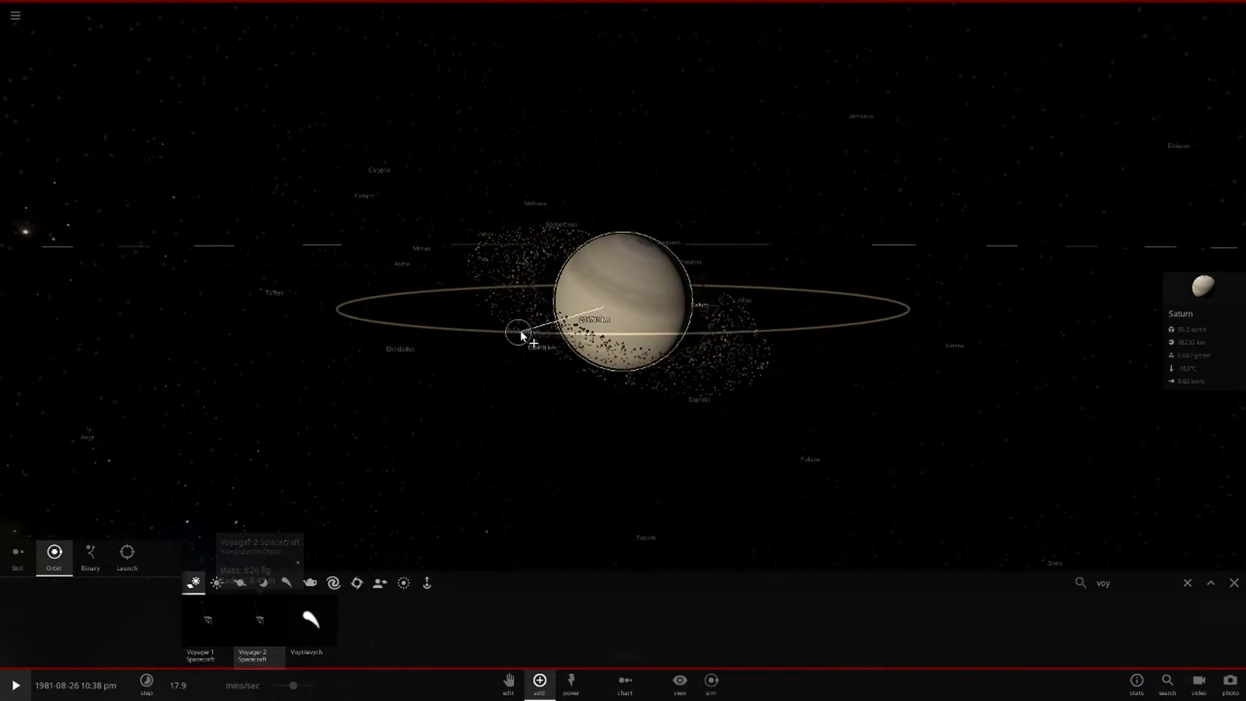
drag(695, 379, 640, 262)
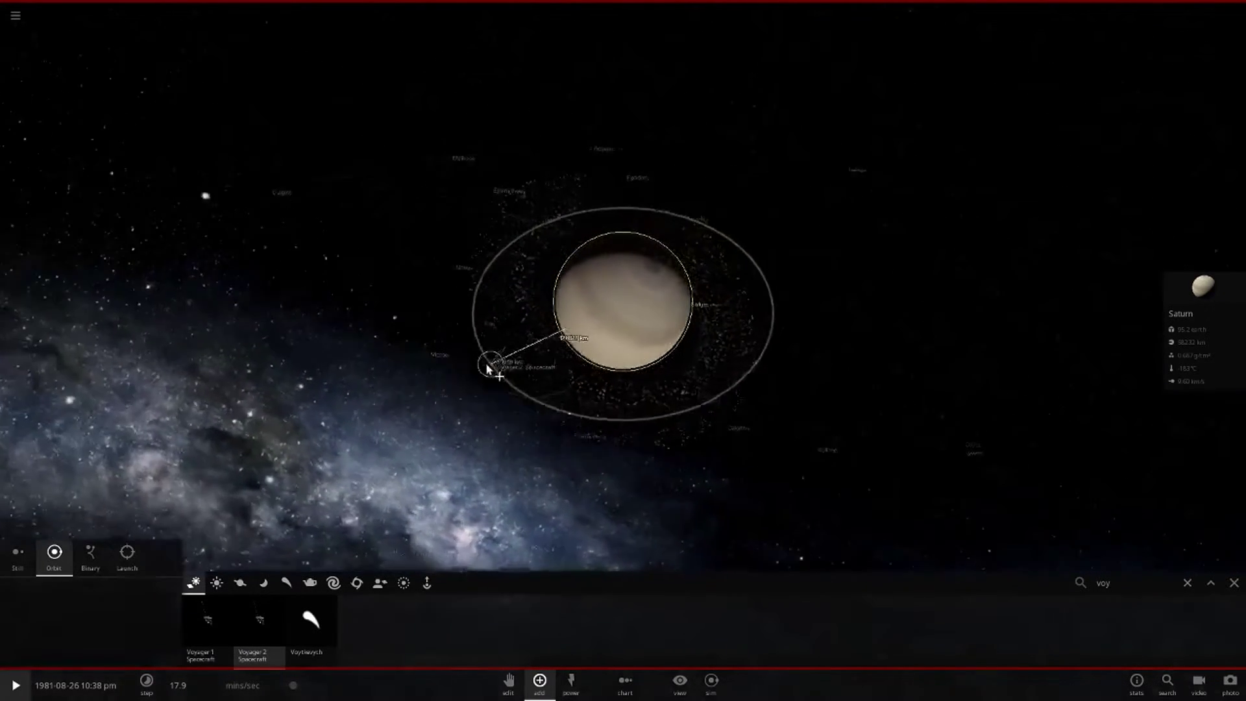
scroll(848, 412, down, 5)
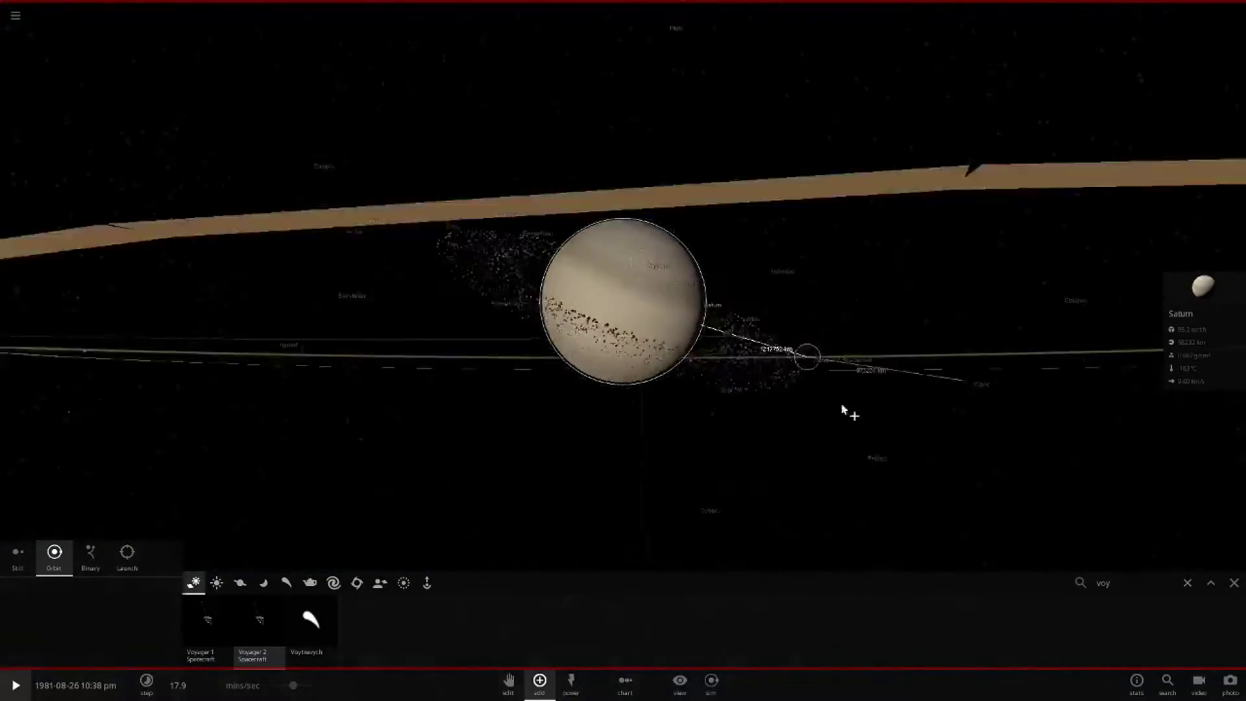
scroll(879, 445, down, 5)
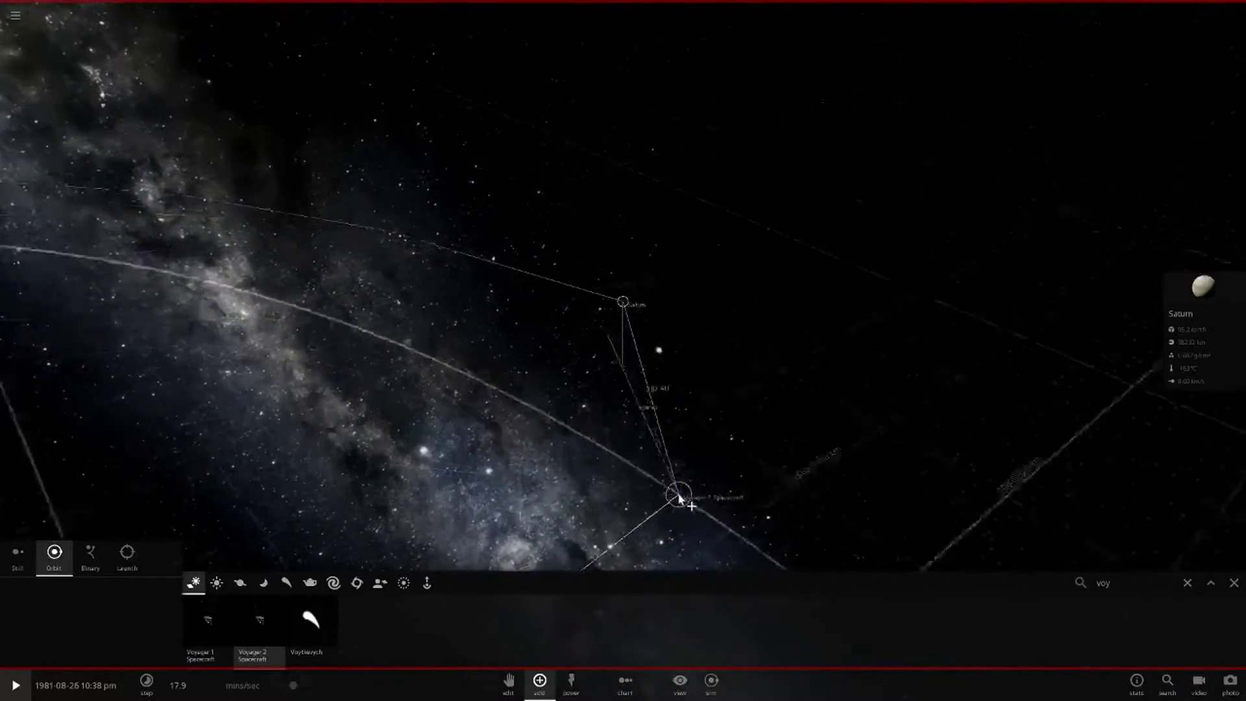
scroll(664, 479, up, 5)
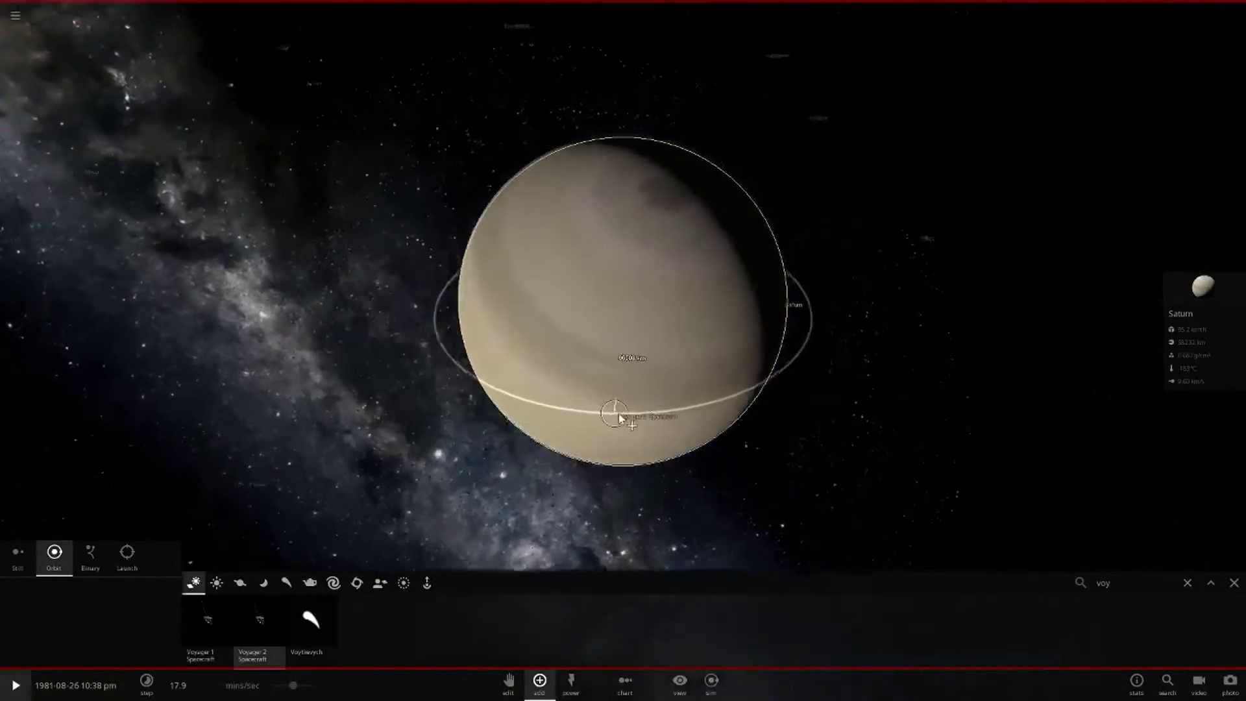
click(620, 419)
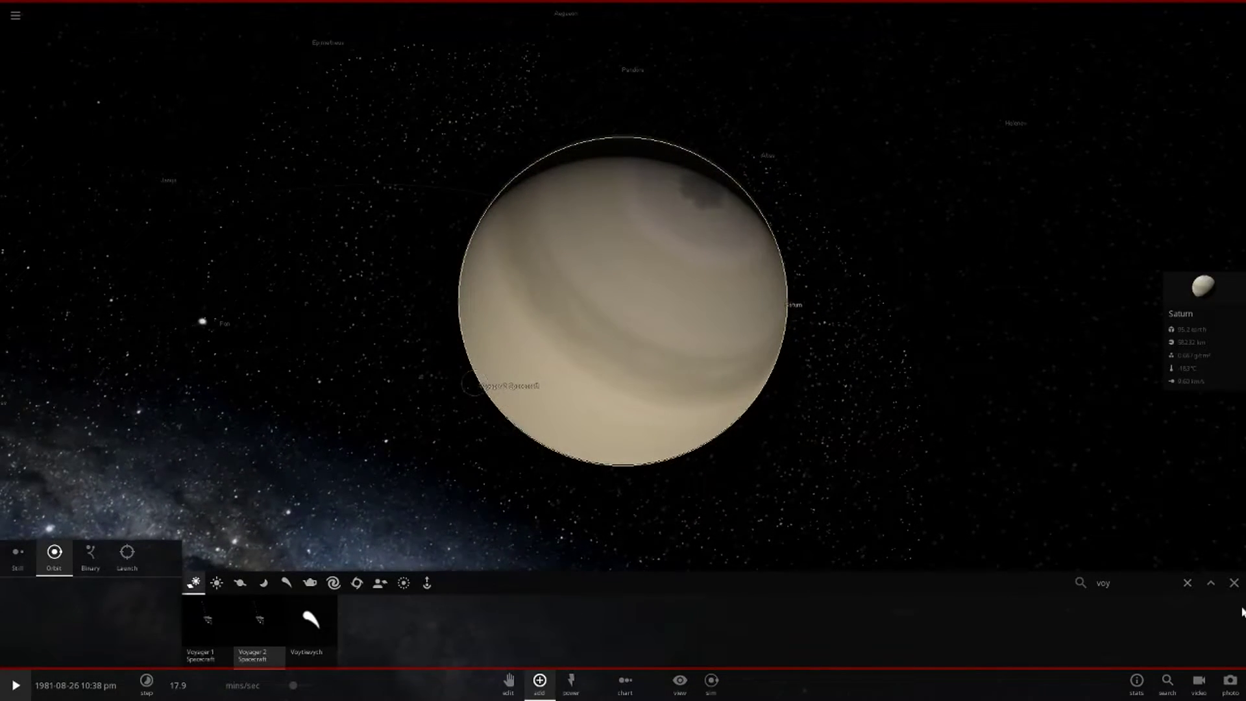
click(1236, 582)
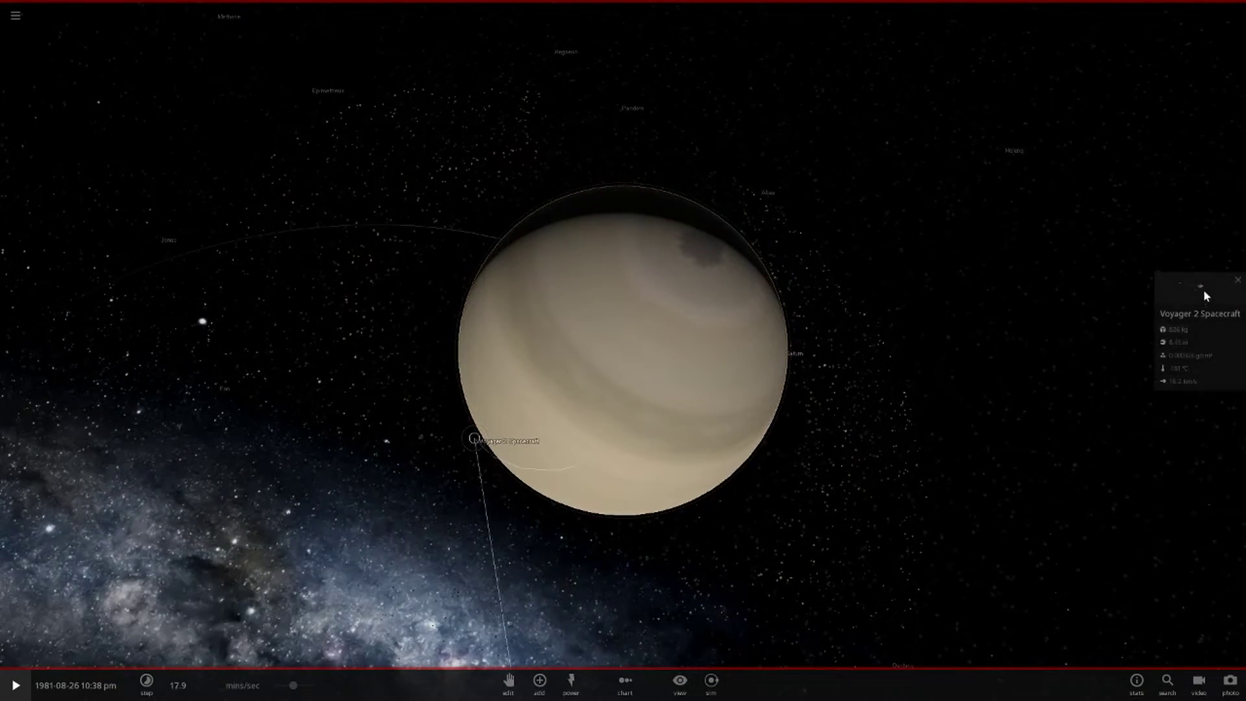
Step: Rename Voyager 2 to 'probe', focus the camera on it, and view its motion
click(1204, 291)
text(probe)
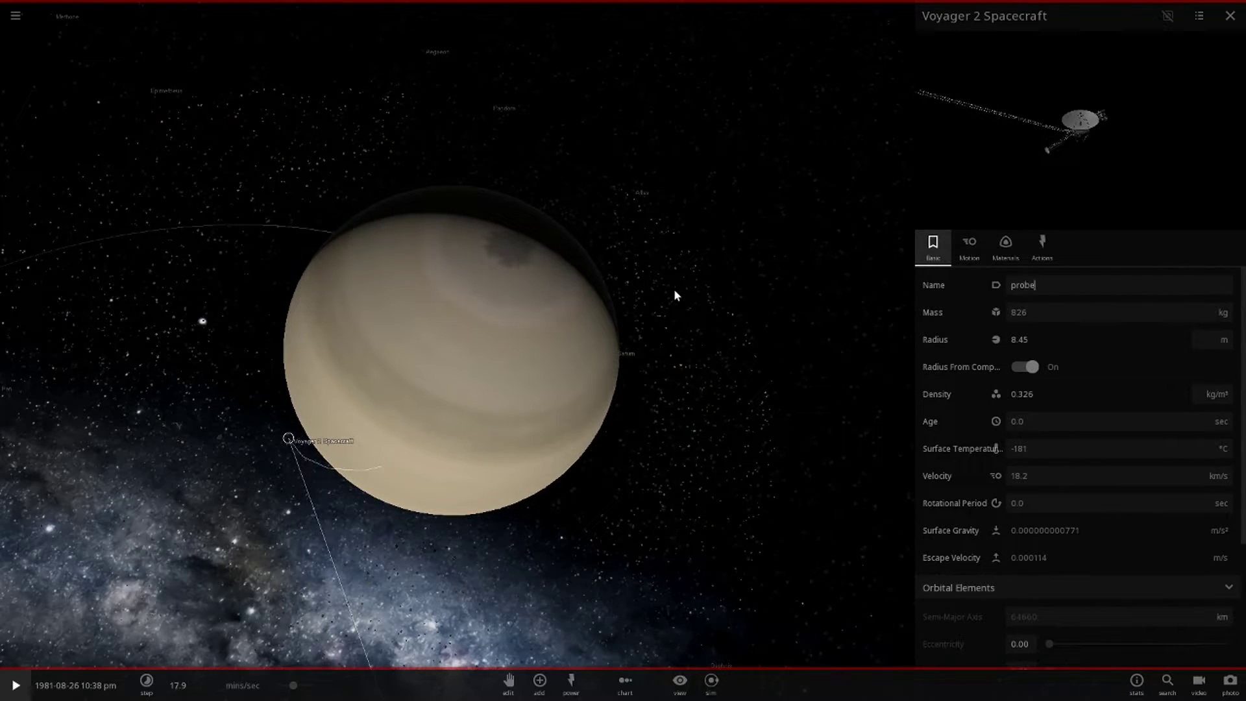
key(Return)
double_click(290, 440)
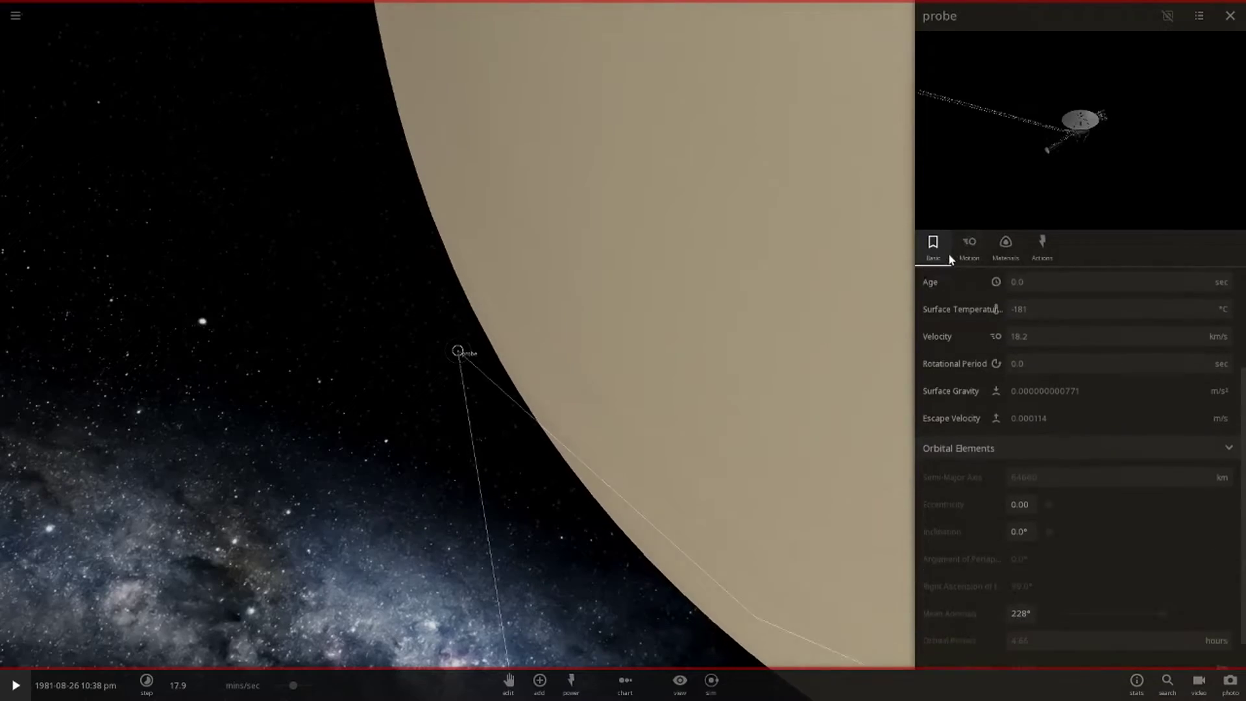
click(971, 246)
scroll(569, 336, down, 5)
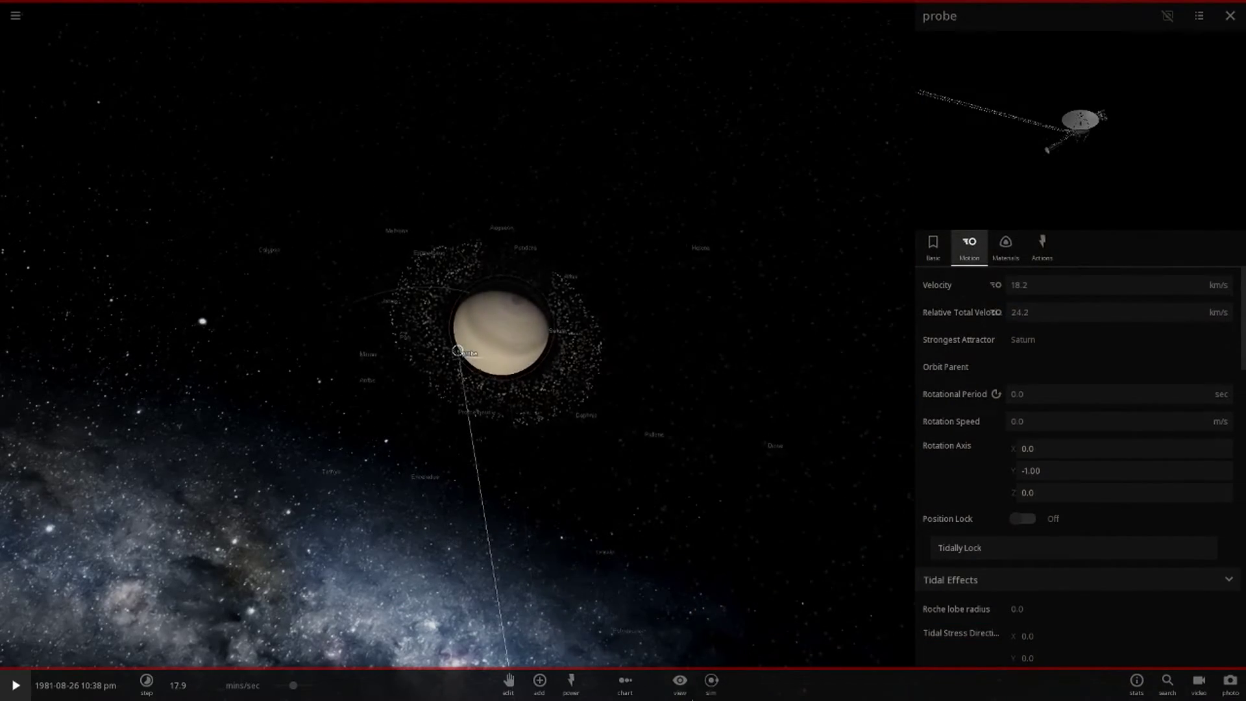
Step: Turn on orbit lines around Saturn and return to body editing
click(680, 682)
click(600, 648)
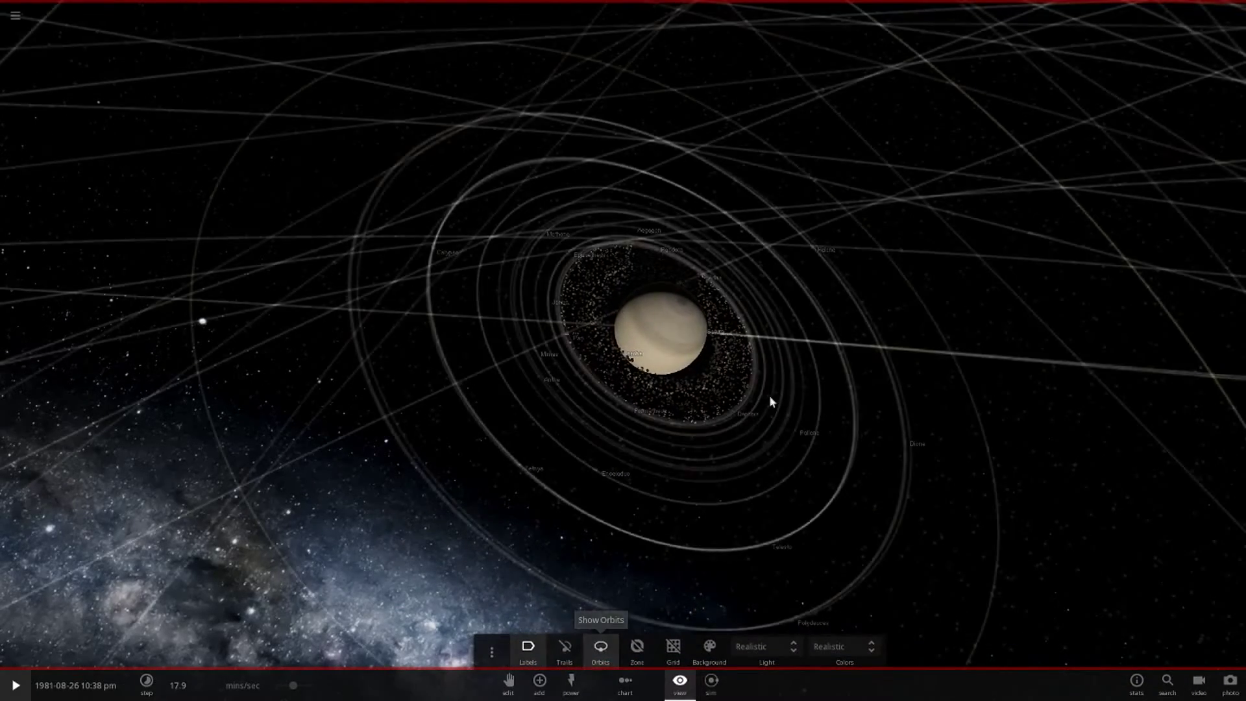
drag(623, 372, 472, 667)
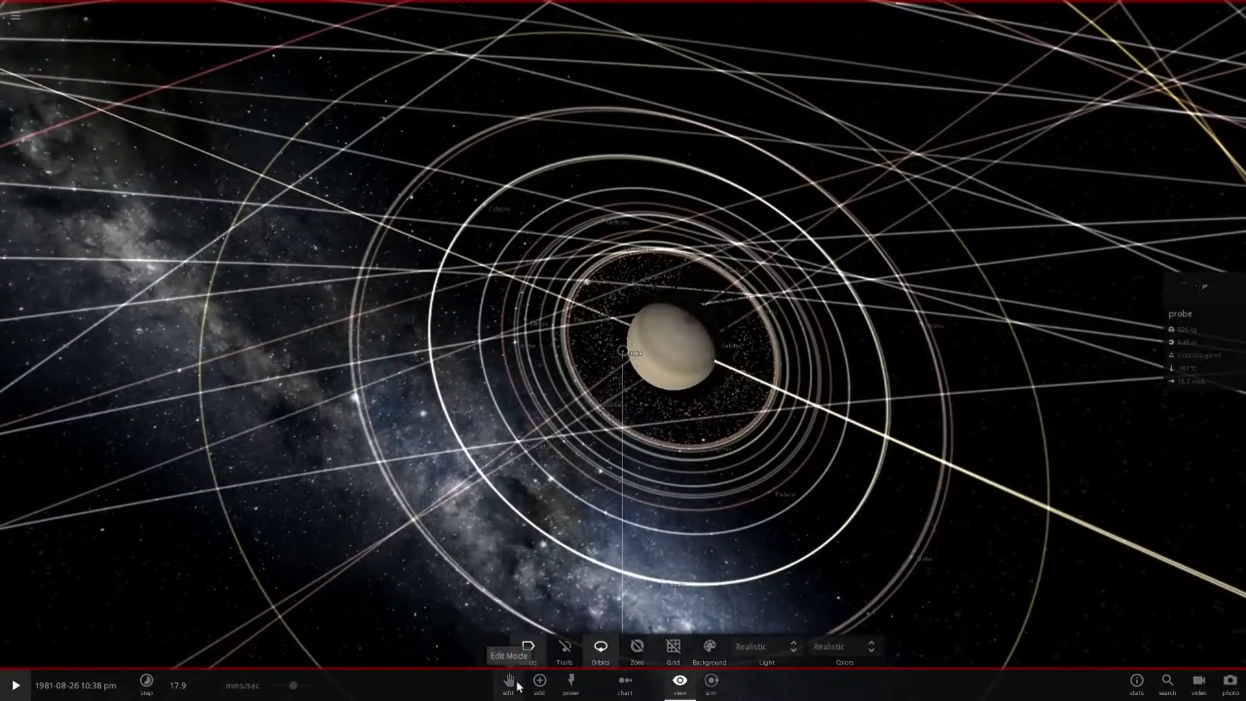
click(514, 684)
scroll(624, 355, up, 5)
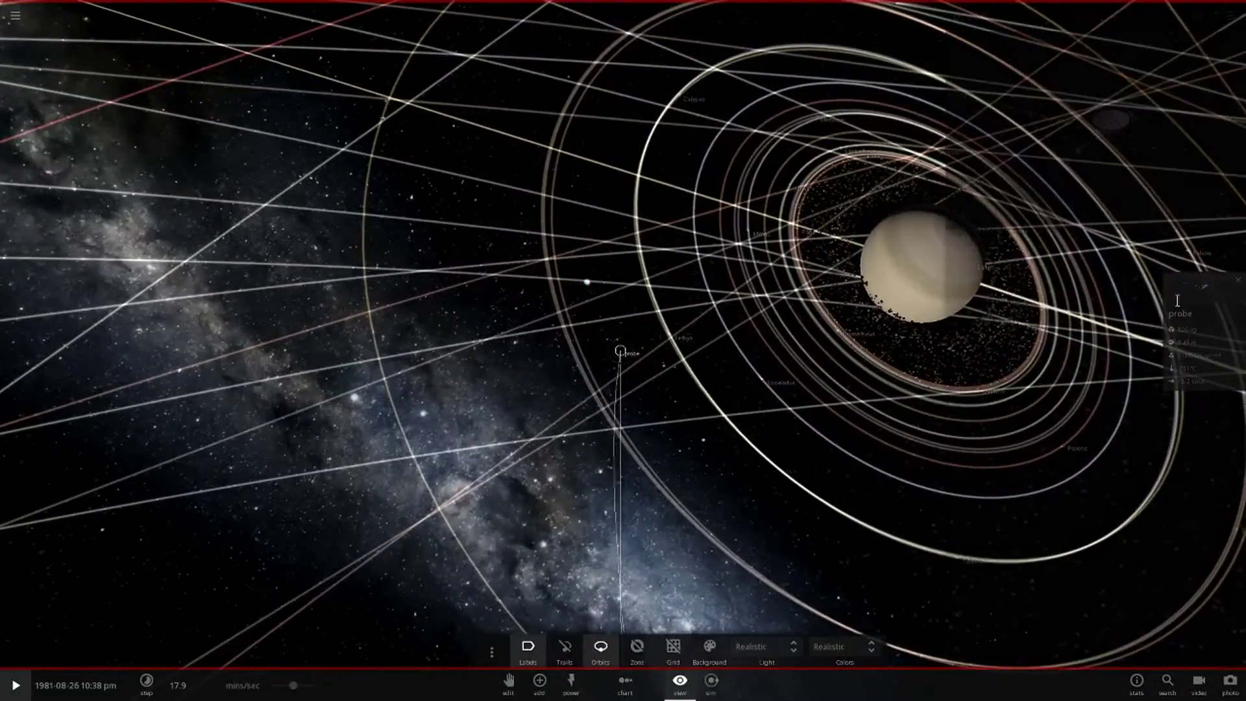
Step: Run the simulation and stretch the probe's orbit eccentricity to about 0.77
click(1182, 314)
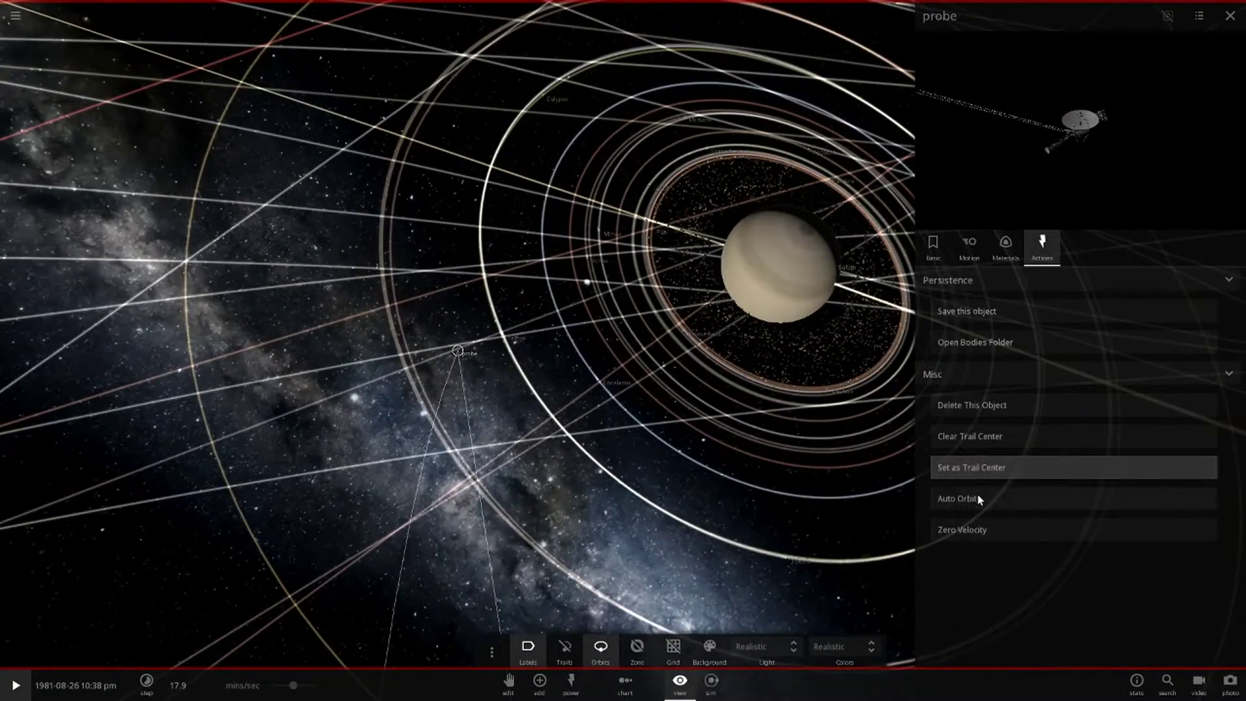
click(15, 685)
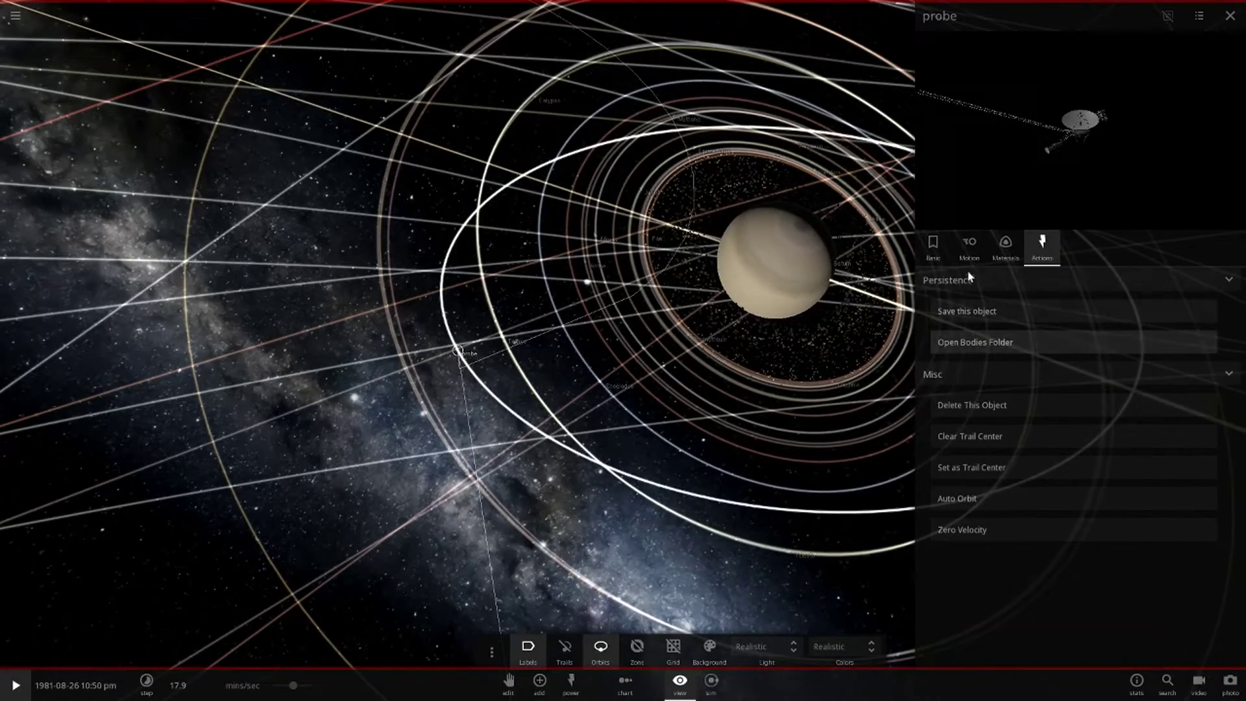
click(969, 249)
scroll(1033, 519, down, 5)
scroll(1042, 536, down, 5)
scroll(1050, 550, down, 2)
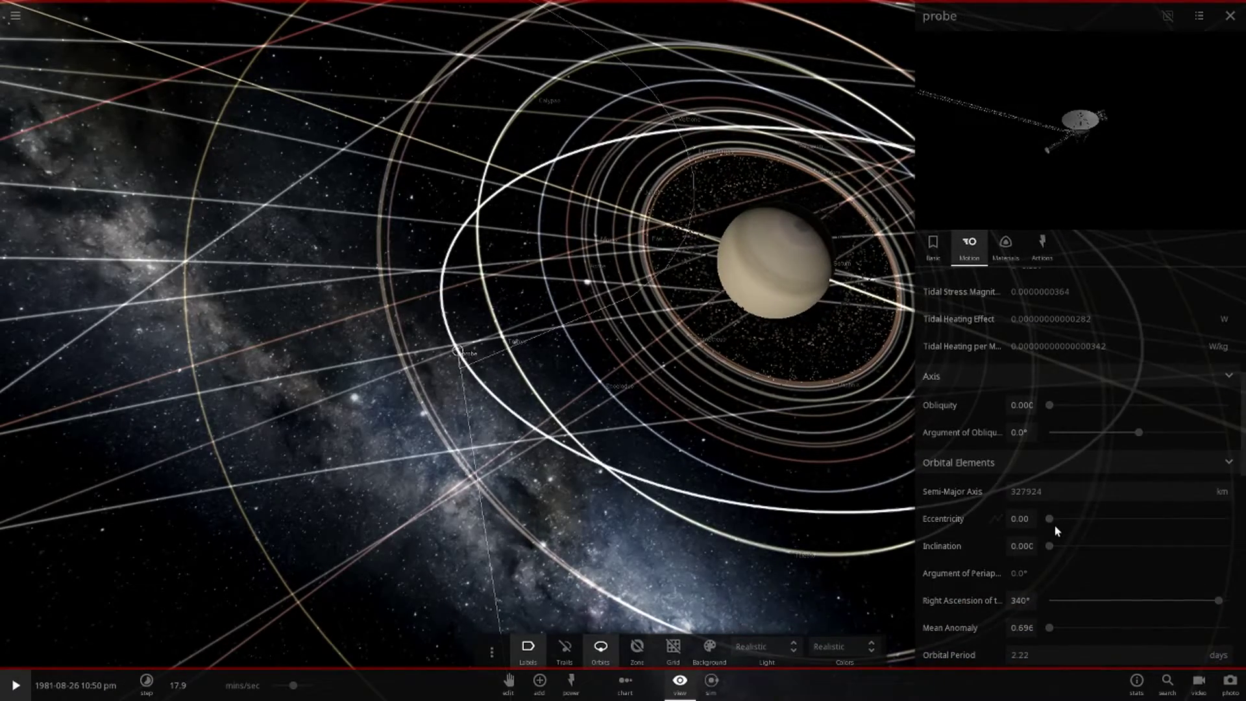
drag(1051, 521, 1165, 529)
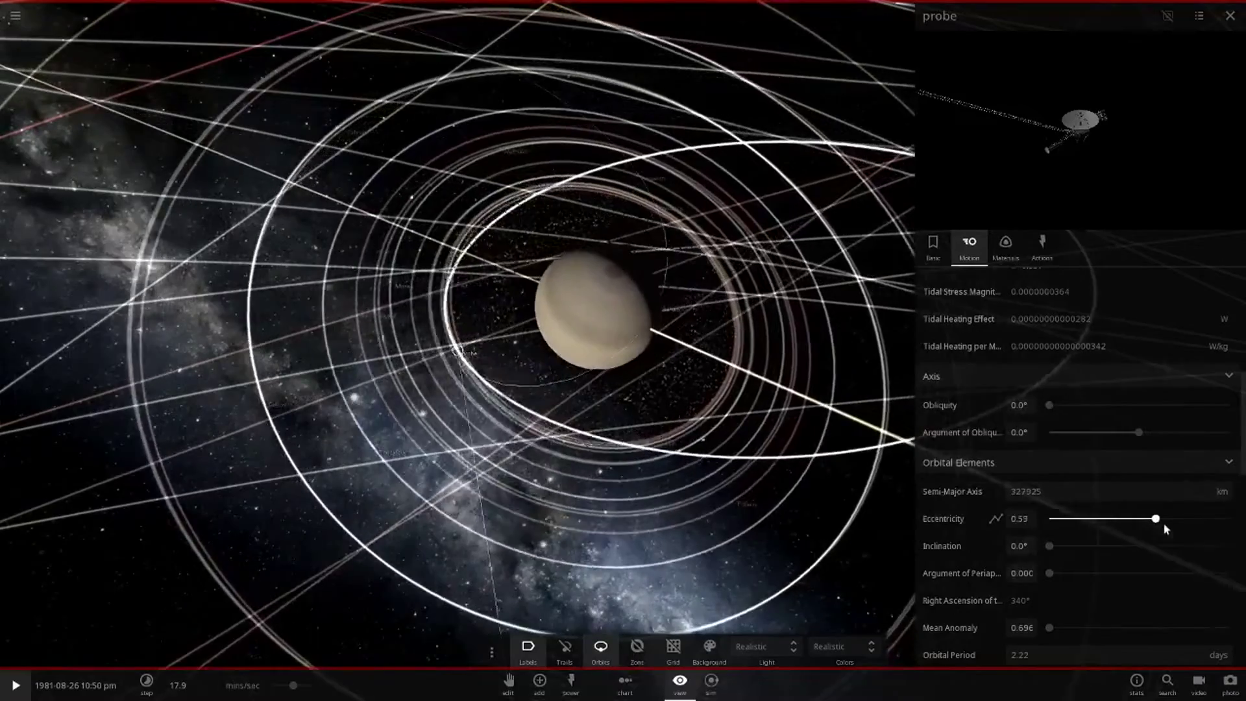
drag(1166, 529, 1196, 521)
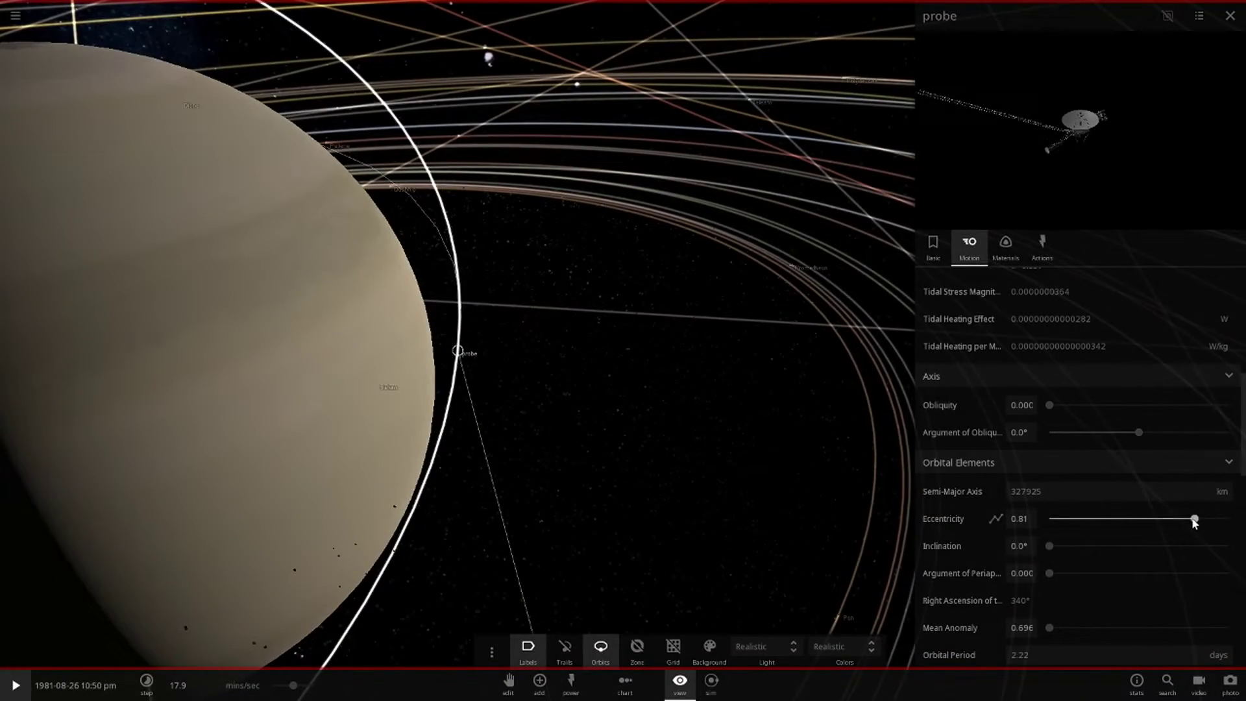
drag(1195, 524, 1186, 521)
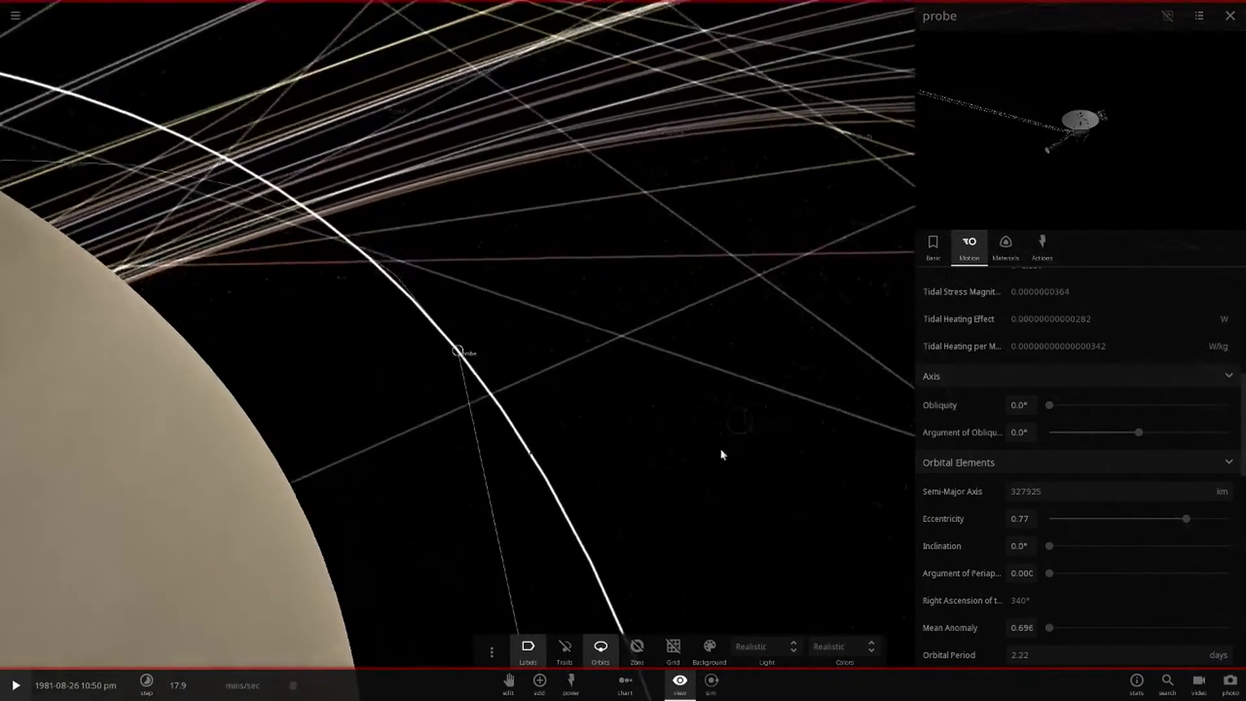
Step: Switch lighting to Flash Light and fine-tune the probe's eccentricity to 0.78
click(747, 647)
click(755, 620)
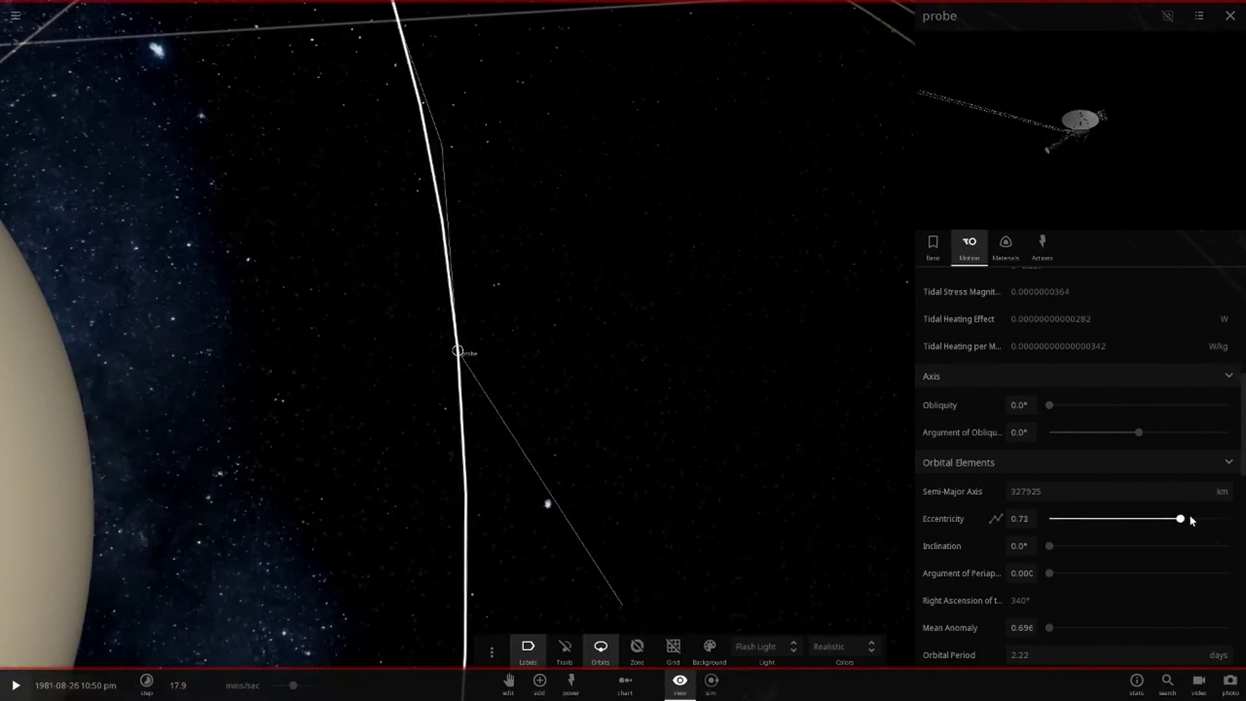
drag(1188, 519, 1196, 520)
scroll(557, 451, down, 5)
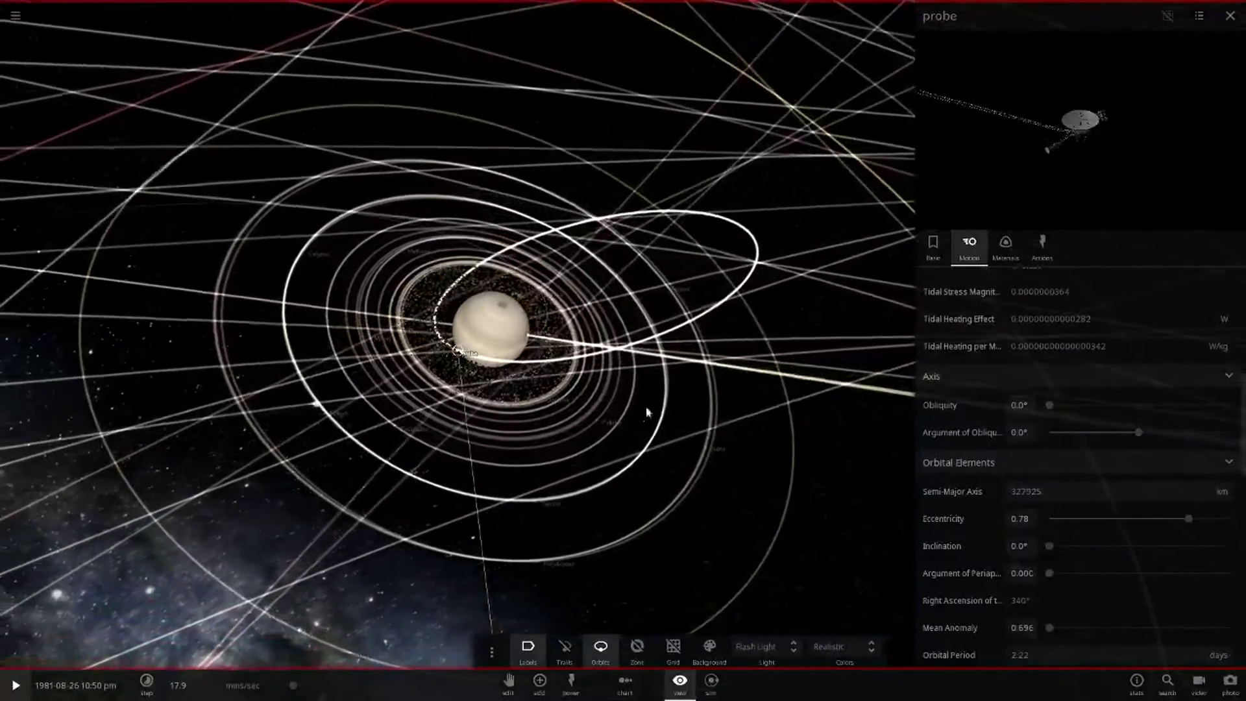
drag(649, 435, 546, 607)
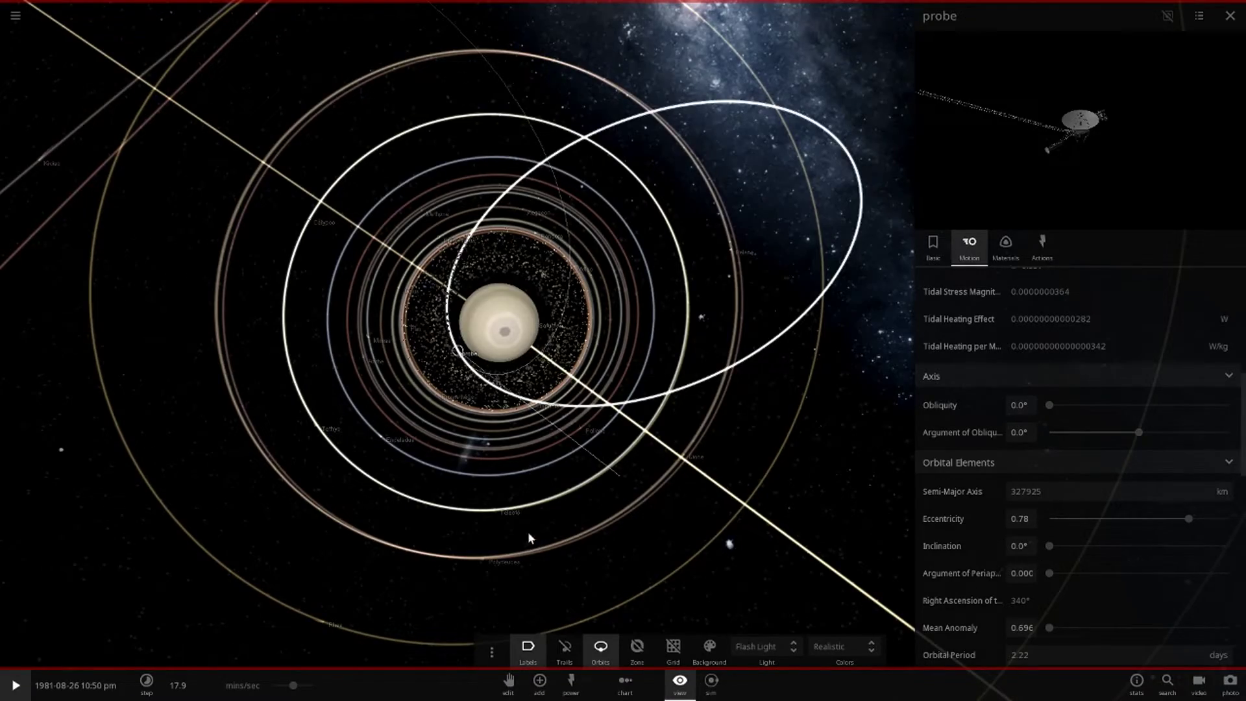
drag(530, 538, 545, 468)
scroll(546, 468, up, 5)
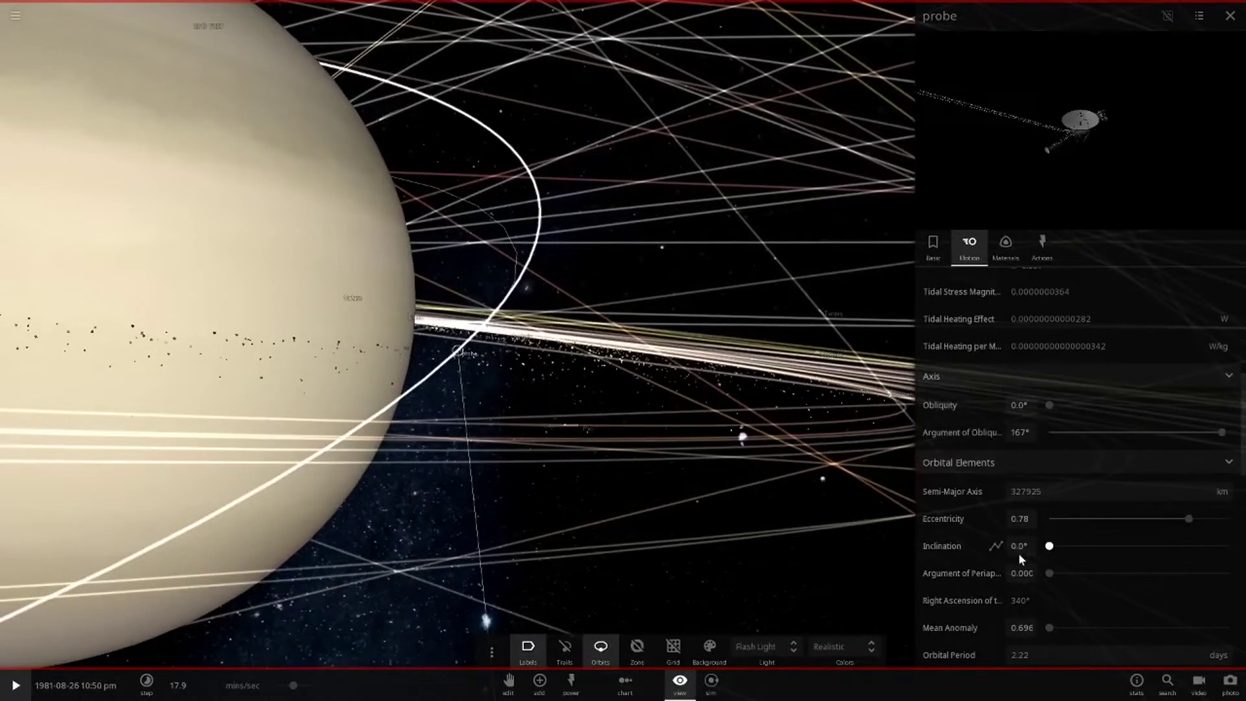
click(1231, 15)
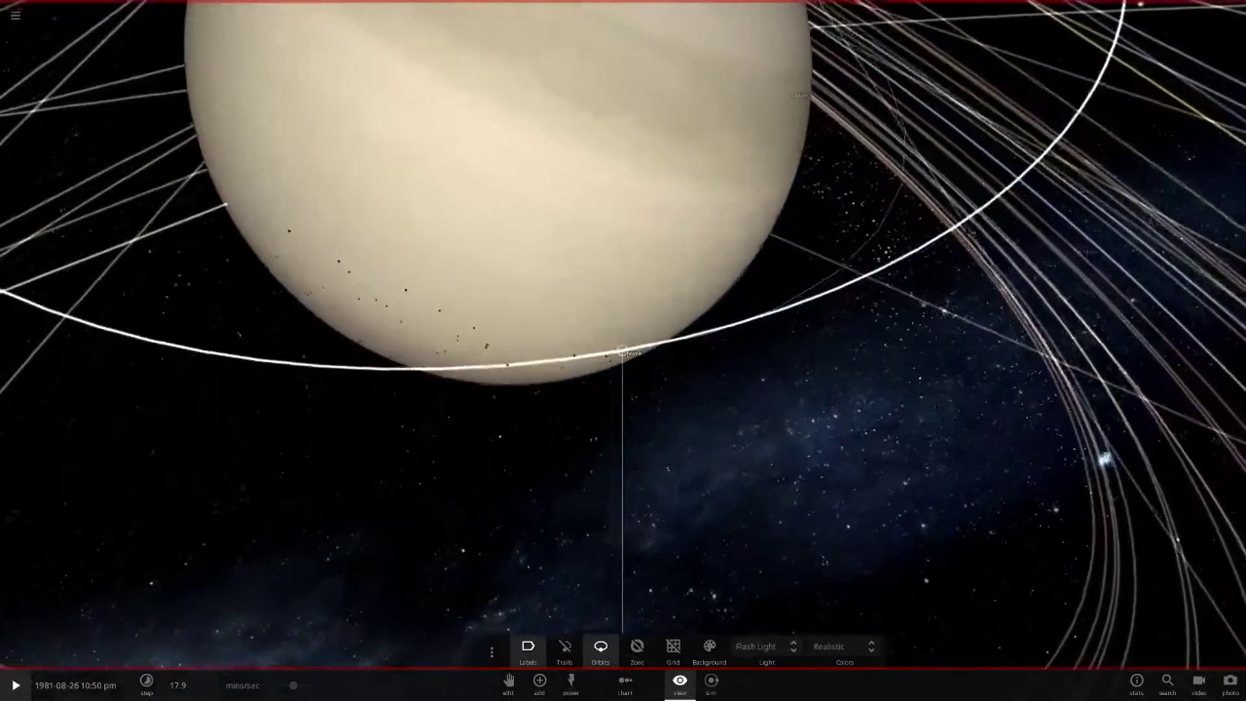
click(685, 692)
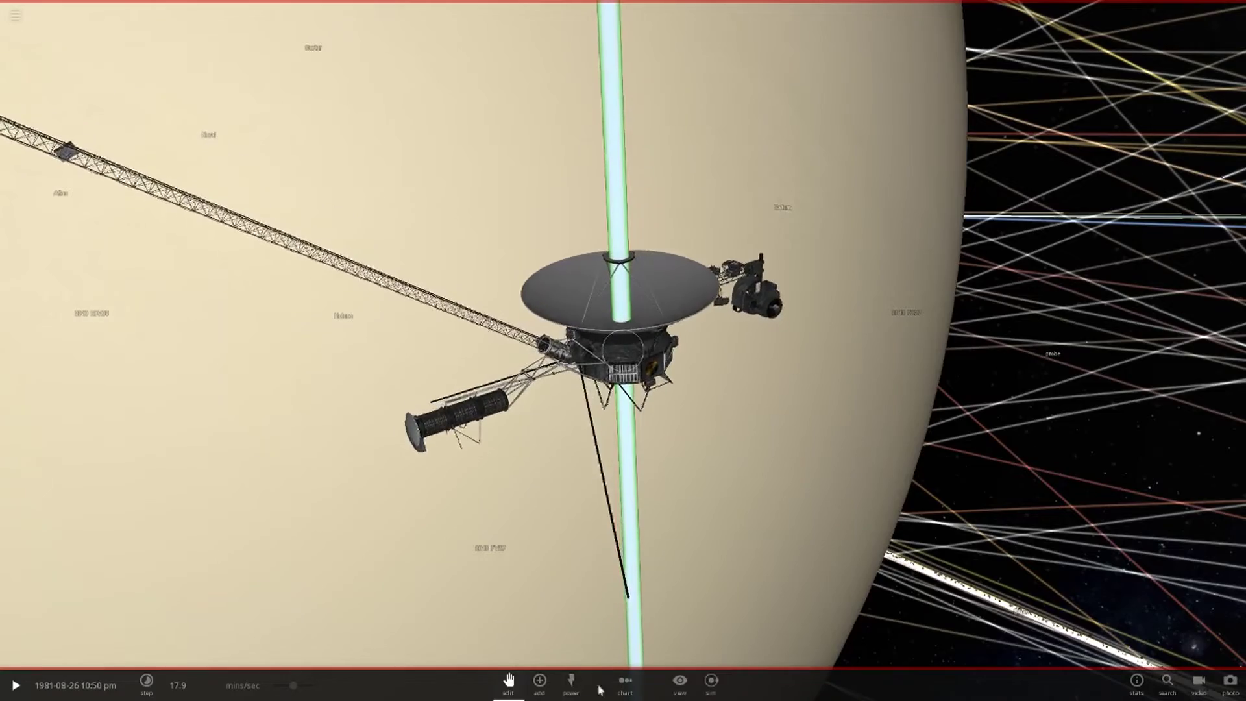
scroll(690, 433, down, 5)
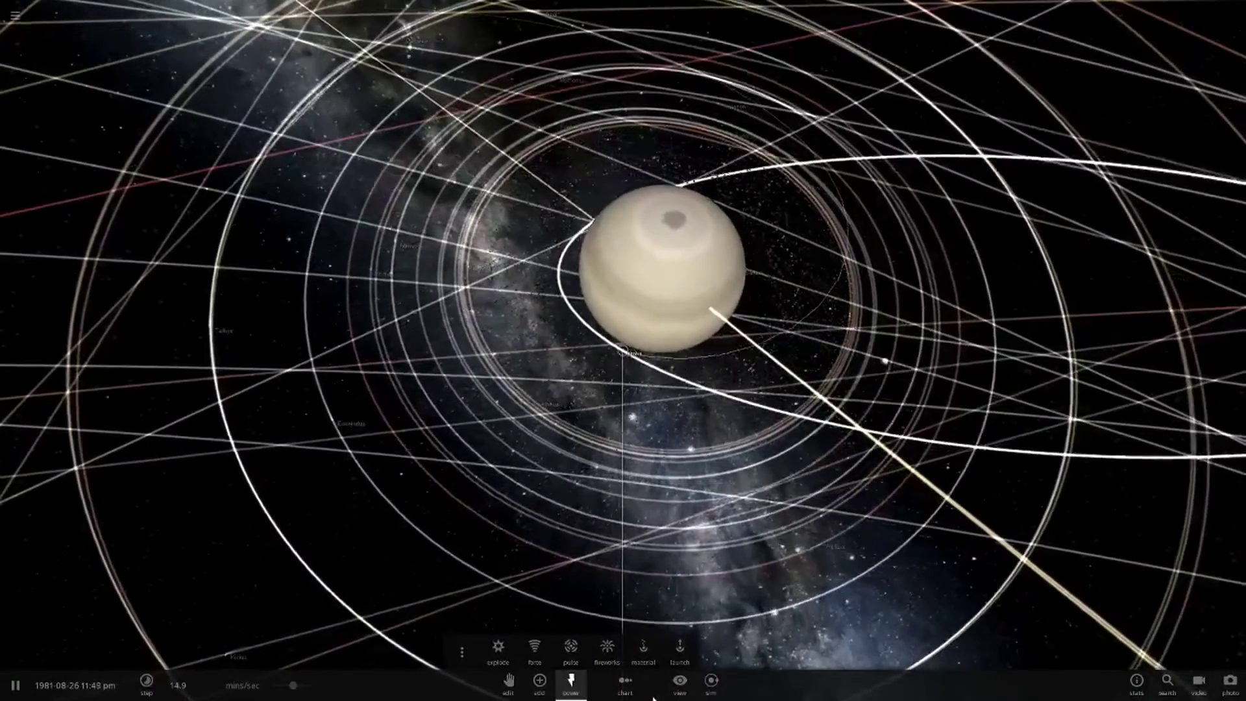
Step: Briefly swap orbit paths for trails, then adjust the simulation speed
click(680, 679)
click(565, 651)
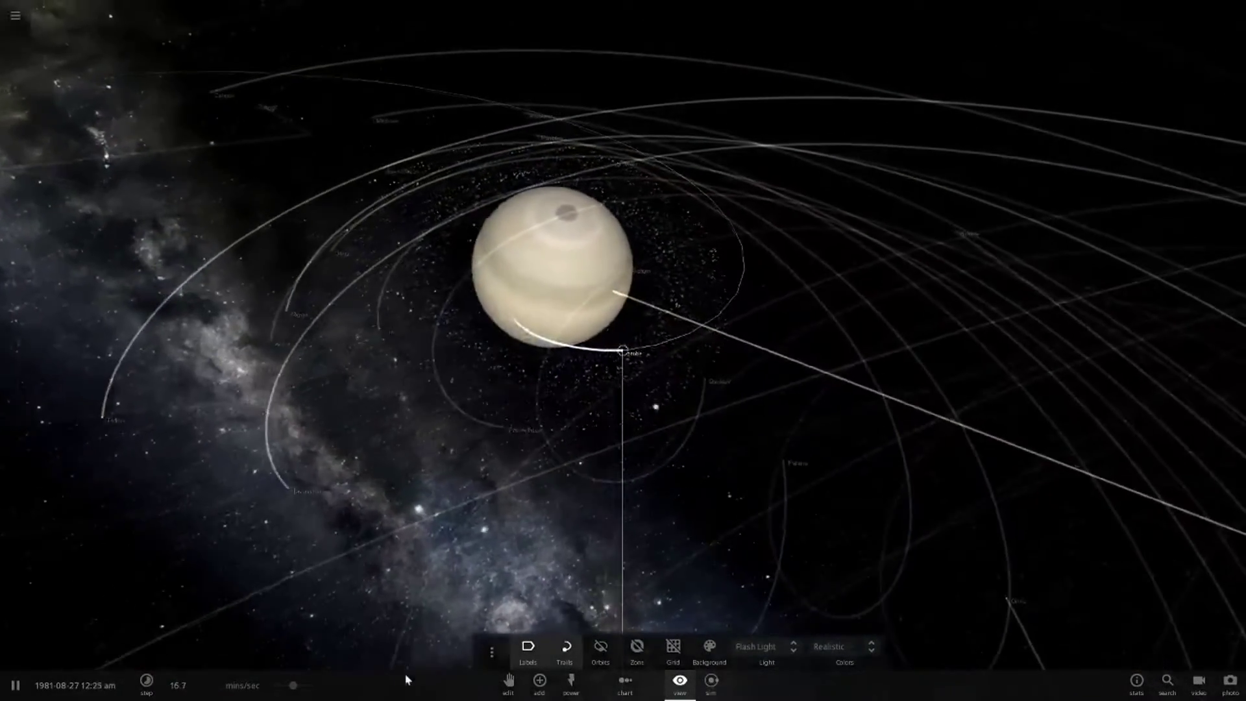
click(601, 651)
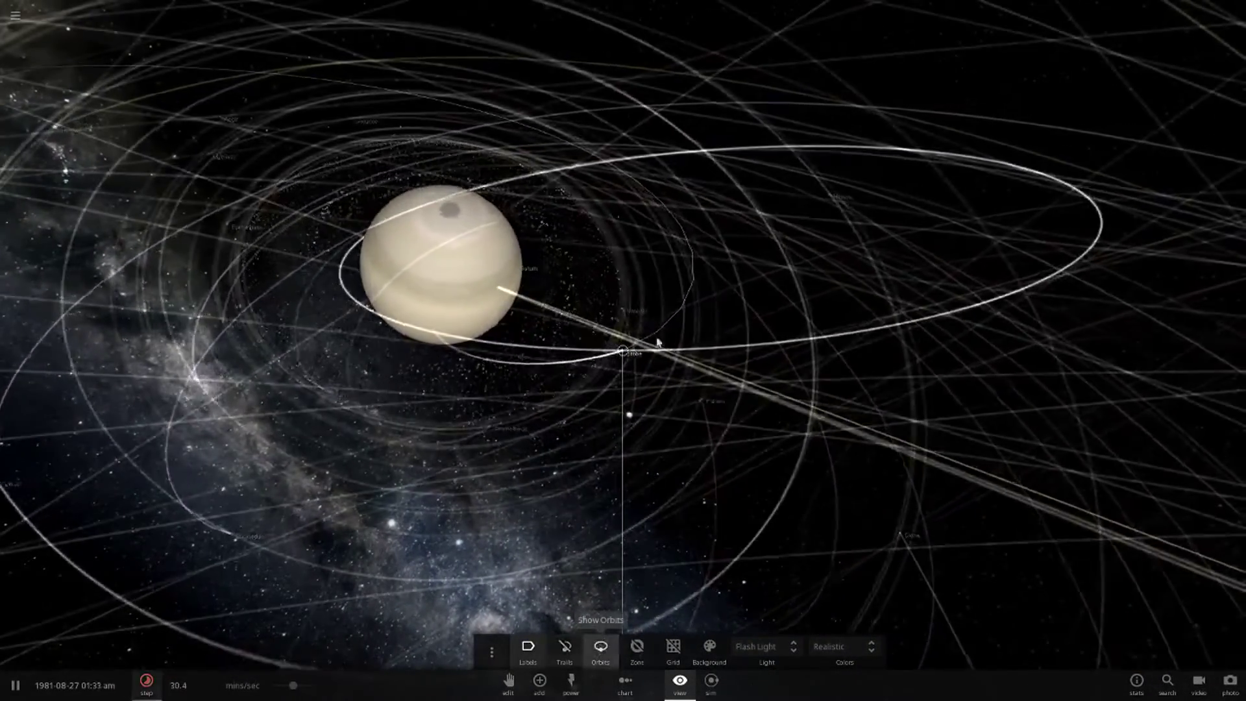
drag(295, 691, 313, 686)
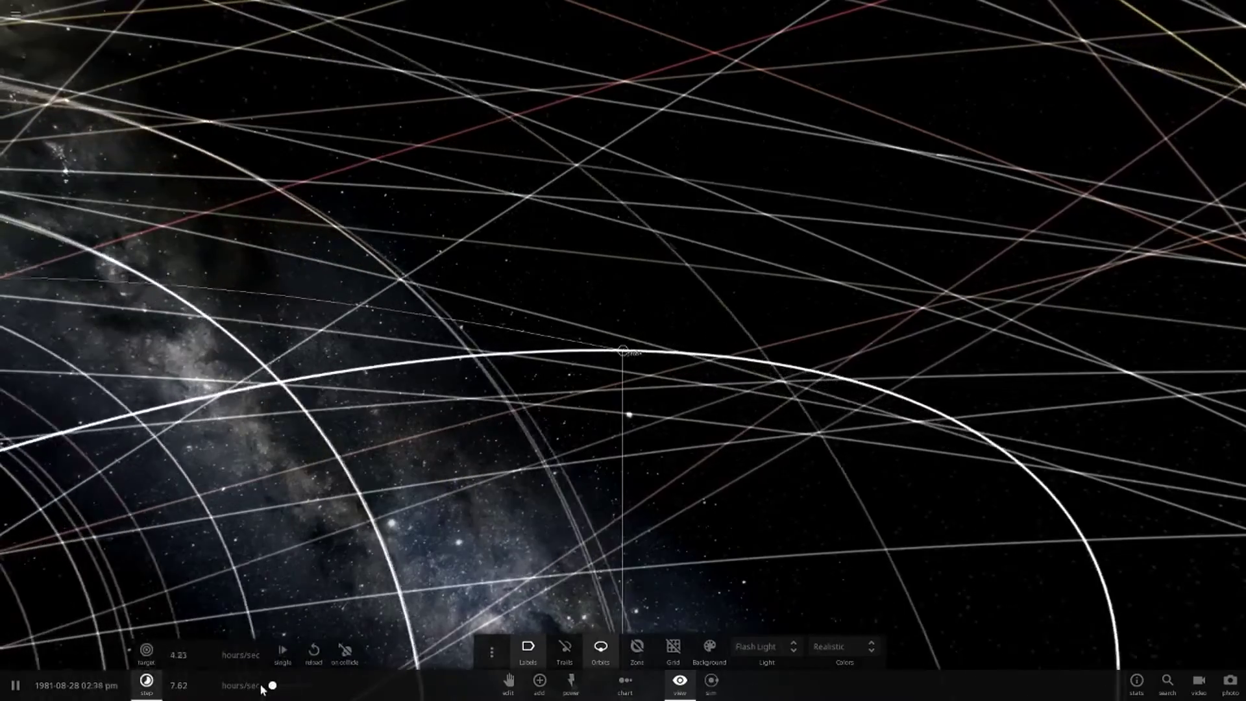
drag(313, 686, 222, 685)
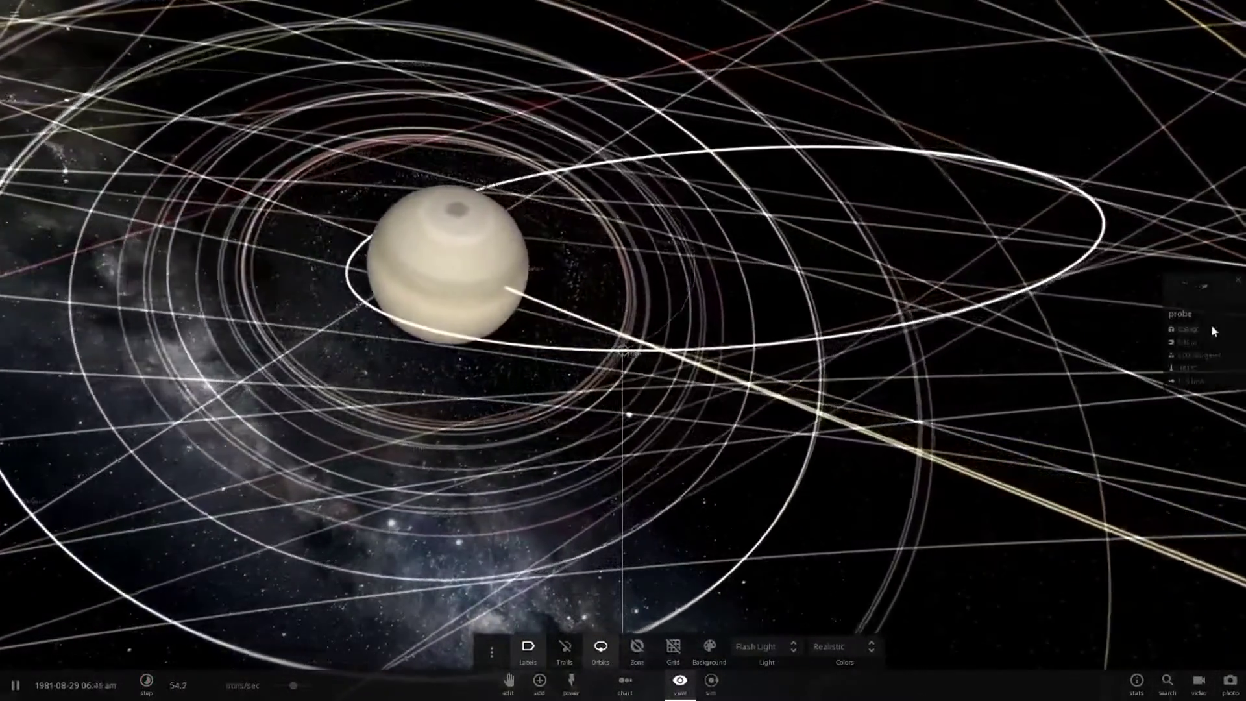
Step: Show the probe's Motion properties, nudge time faster, and pause at eccentricity 0.74
click(1211, 331)
click(968, 248)
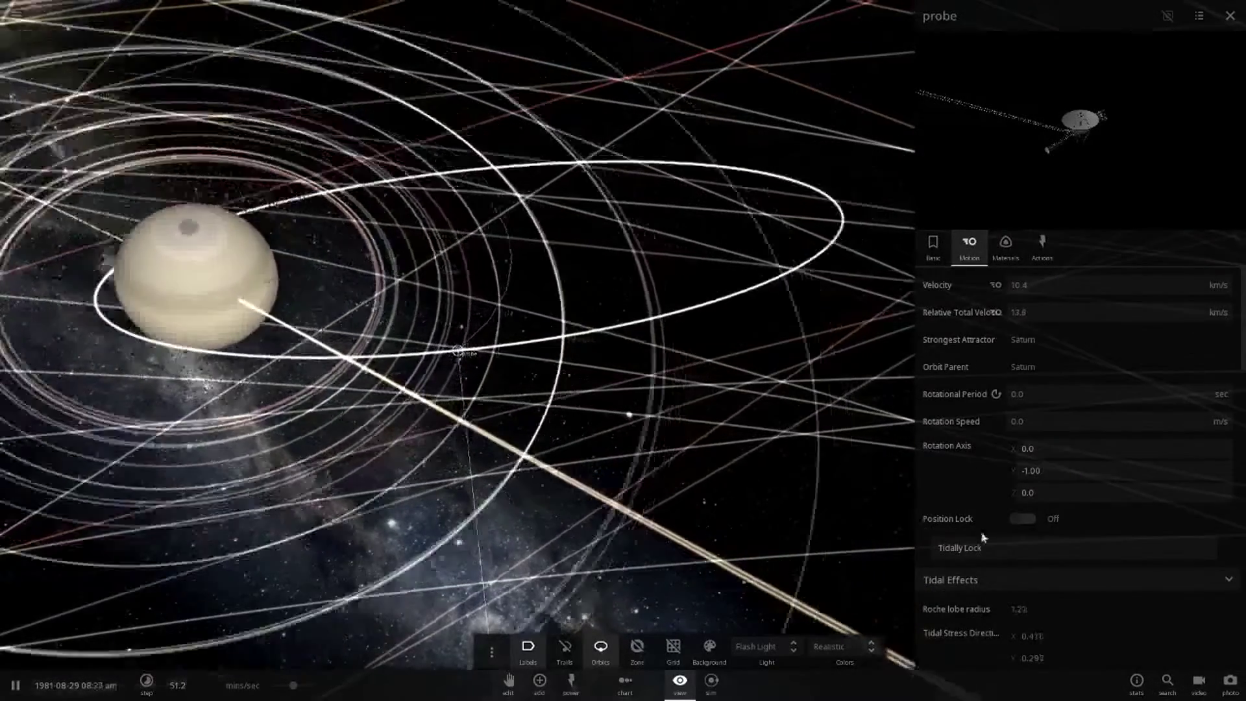
scroll(984, 538, down, 5)
scroll(1036, 565, down, 5)
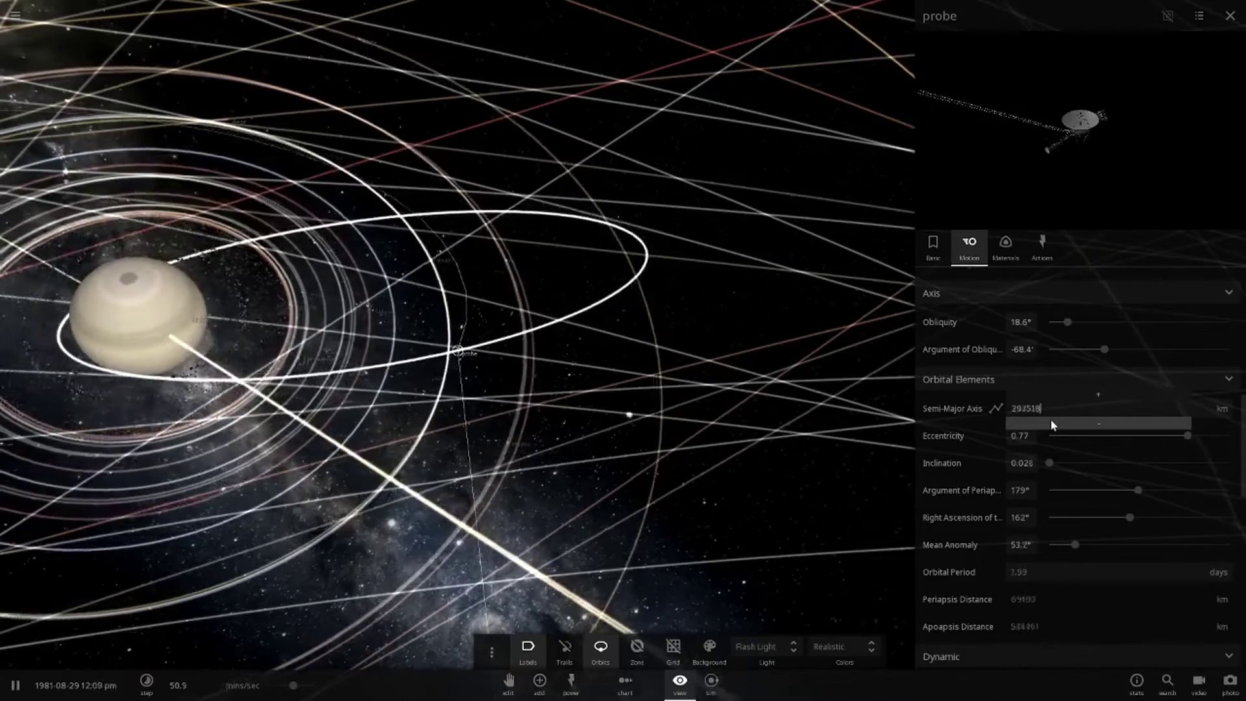
drag(298, 685, 540, 689)
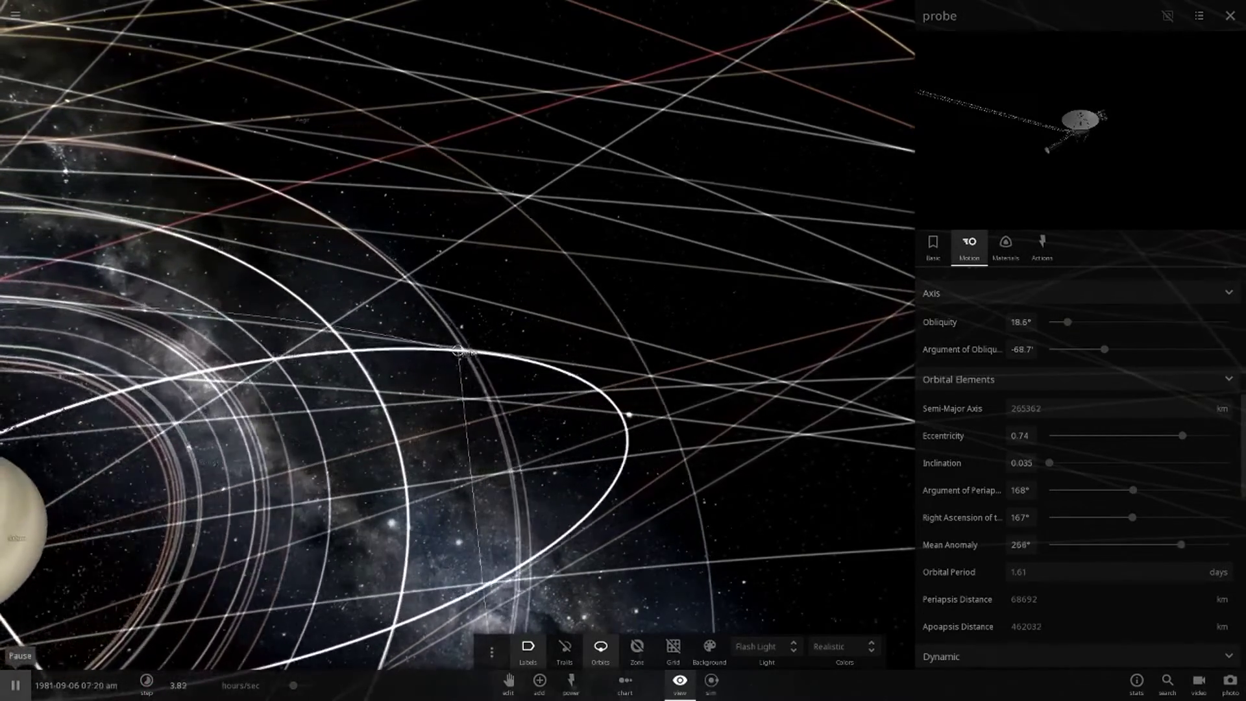
click(15, 685)
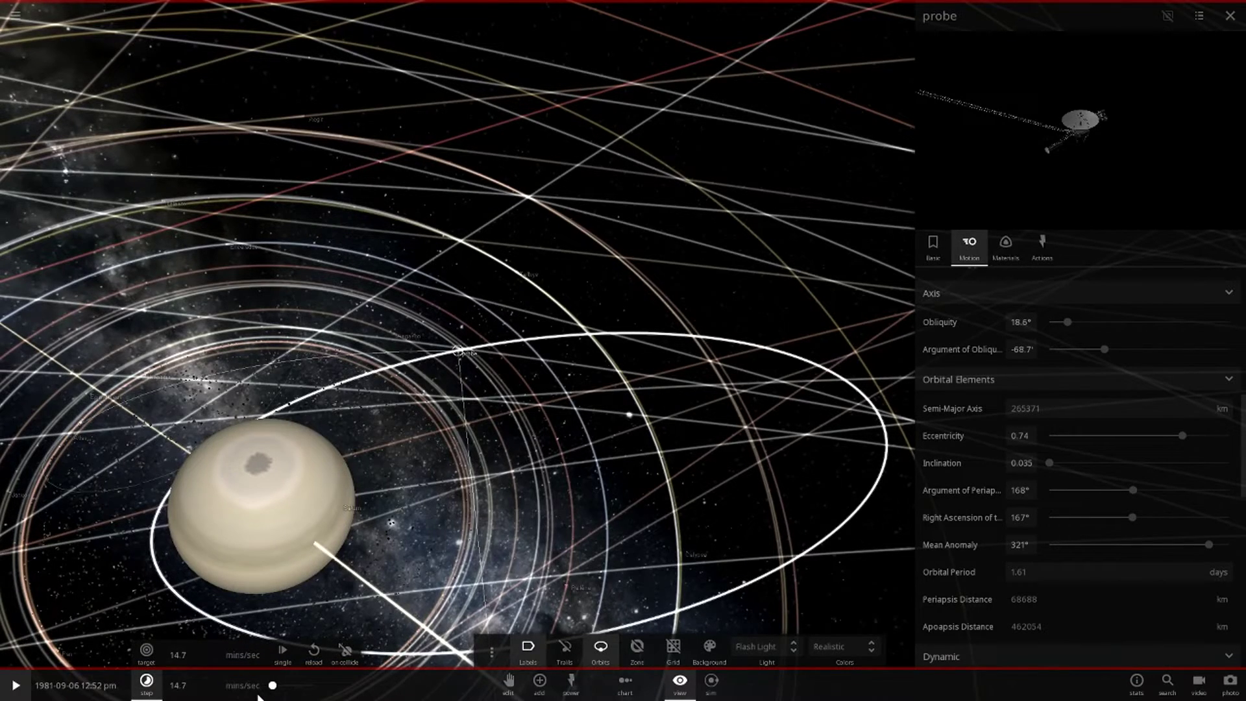
scroll(479, 564, up, 3)
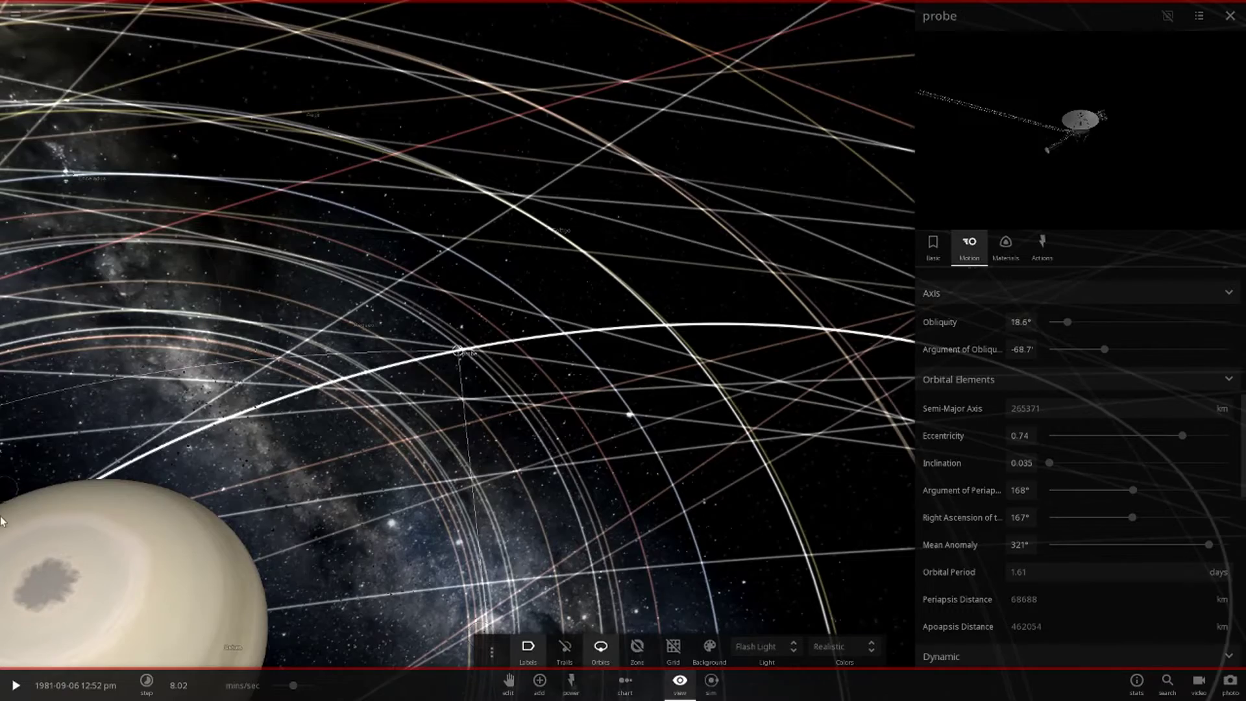
Step: Shrink the probe's semi-major axis to 214879 km and resume at slow speed
drag(2, 522, 676, 298)
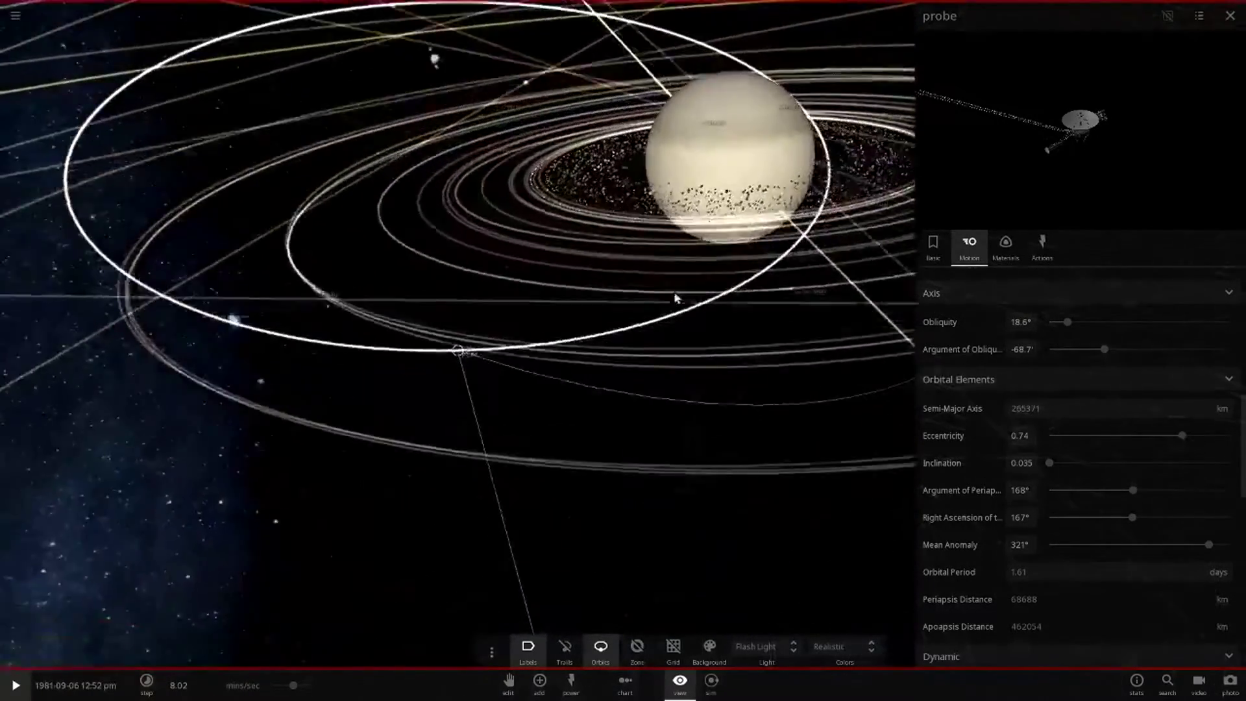
scroll(1068, 450, down, 5)
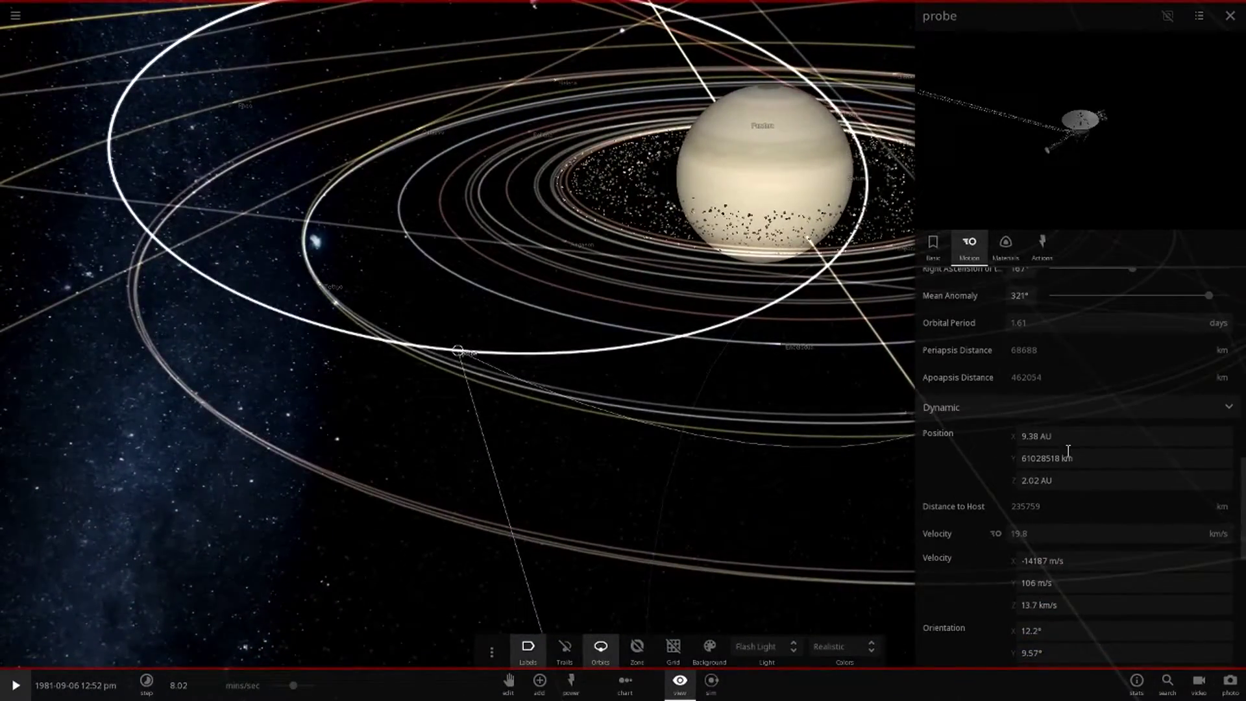
scroll(1047, 429, up, 2)
scroll(1044, 397, up, 3)
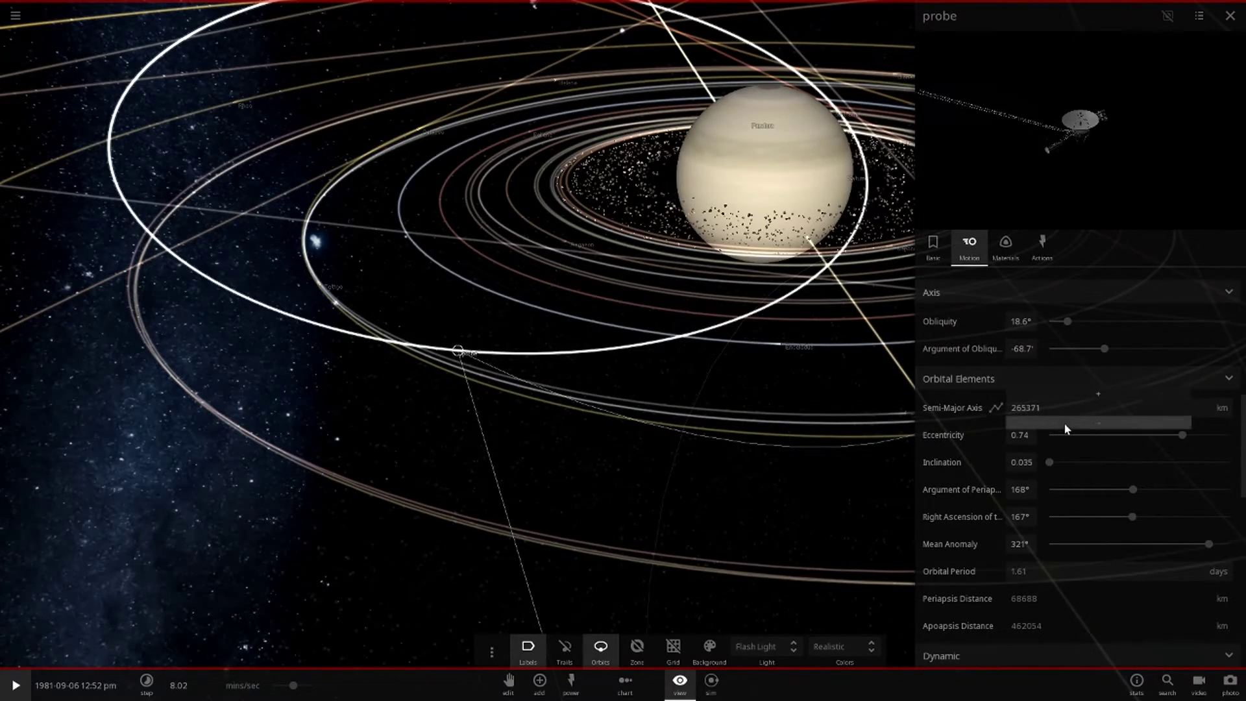
drag(1065, 429, 1039, 436)
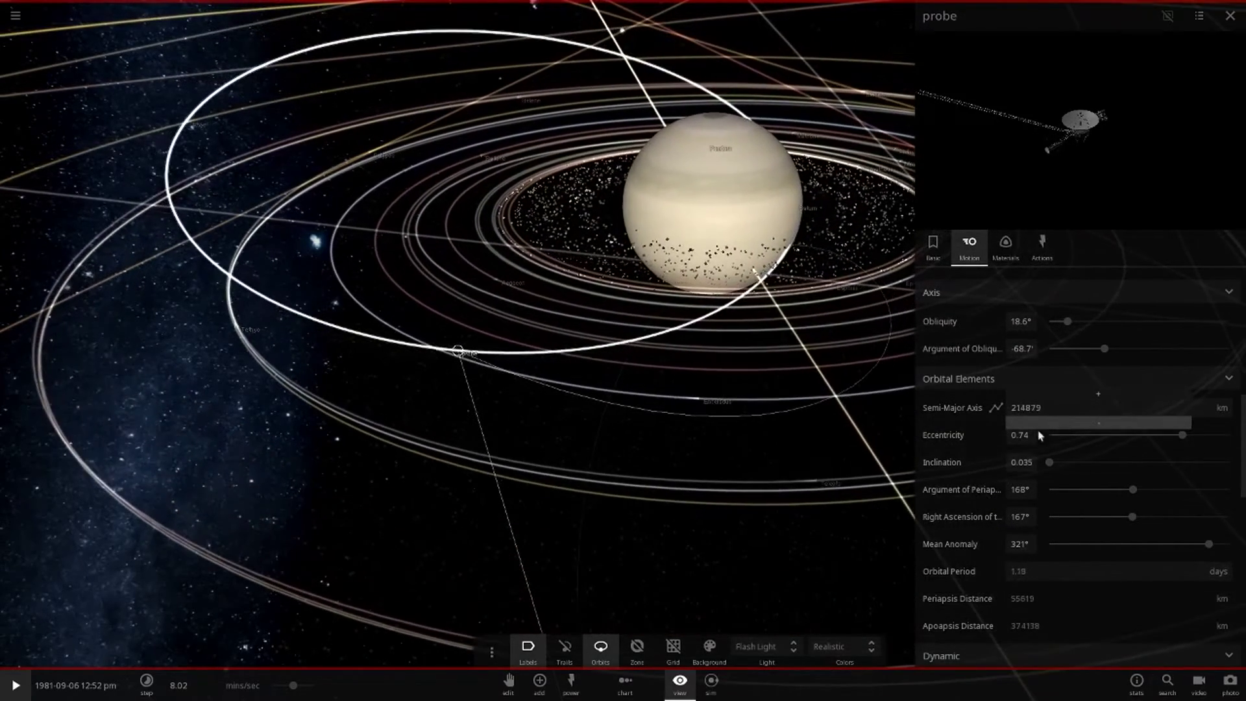
click(146, 680)
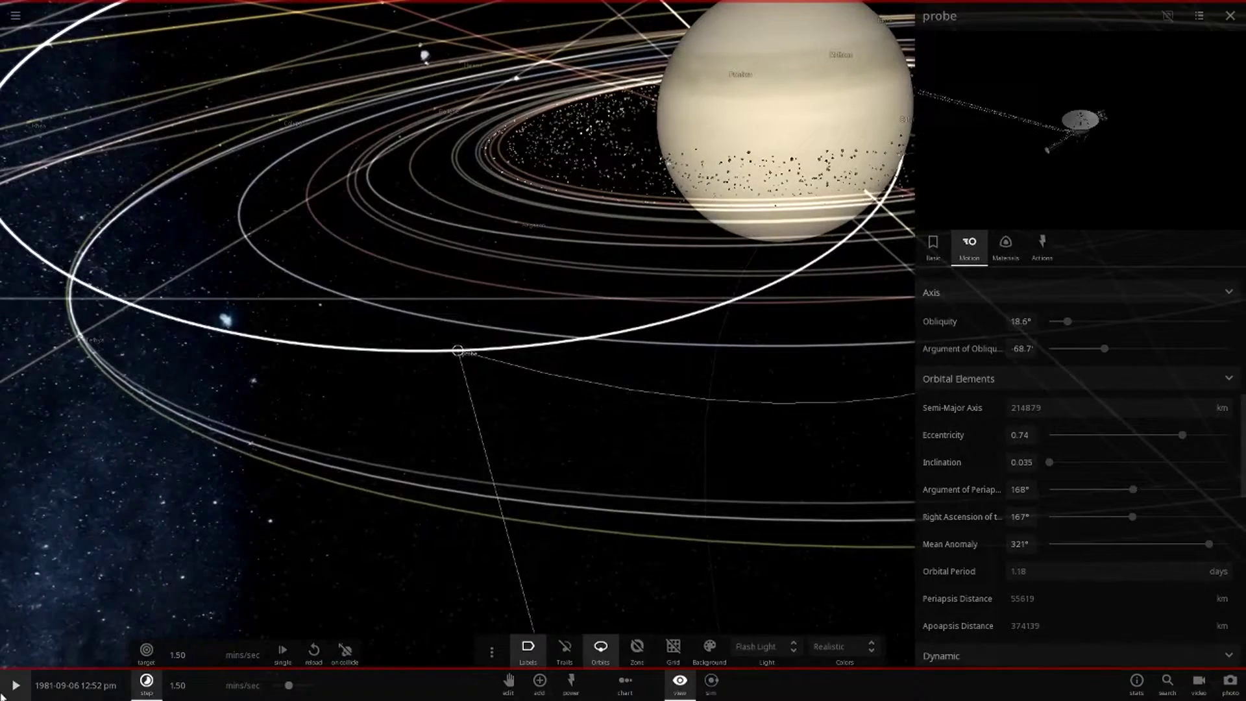
key(space)
Step: Hide orbit paths, switch to realistic lighting, speed up time, and select Saturn
click(600, 647)
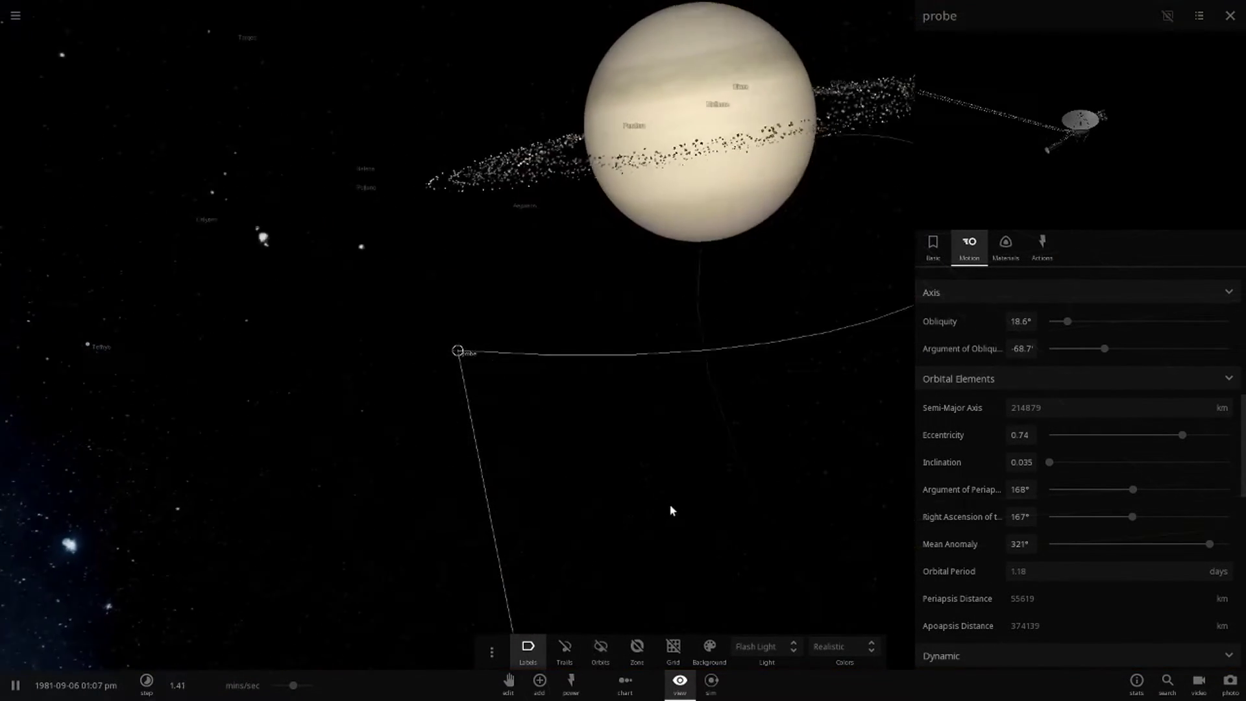
click(770, 648)
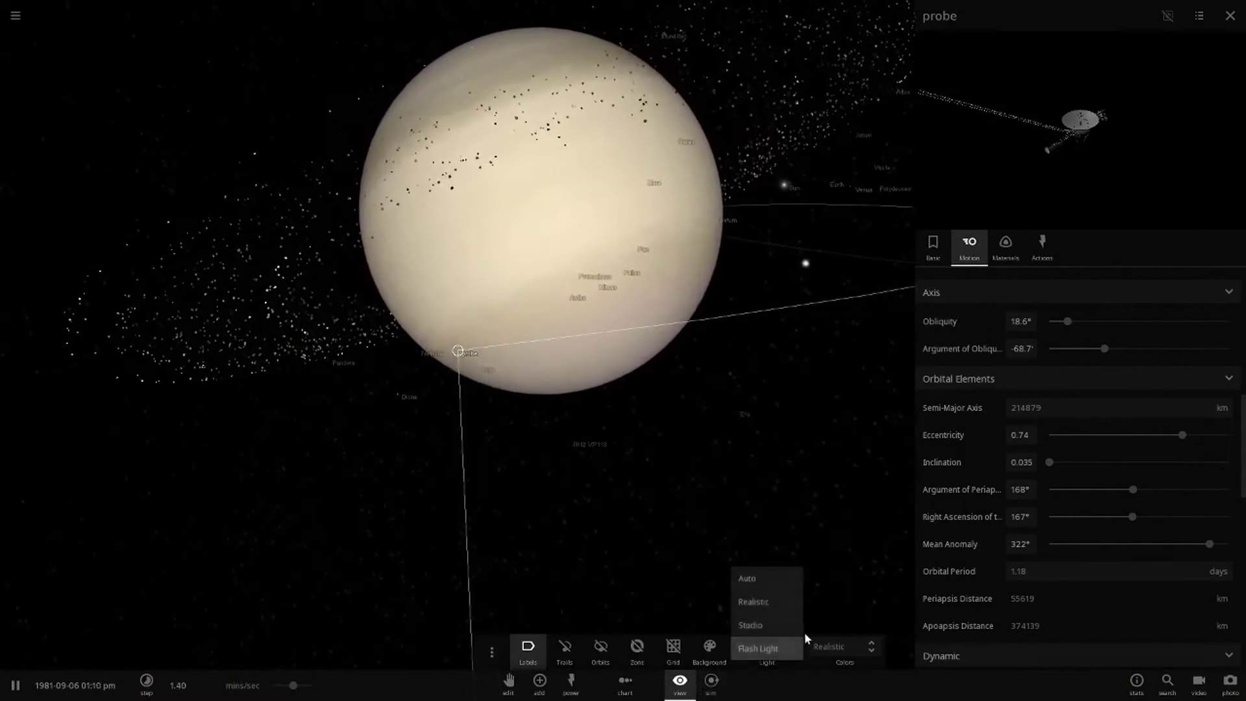
click(739, 597)
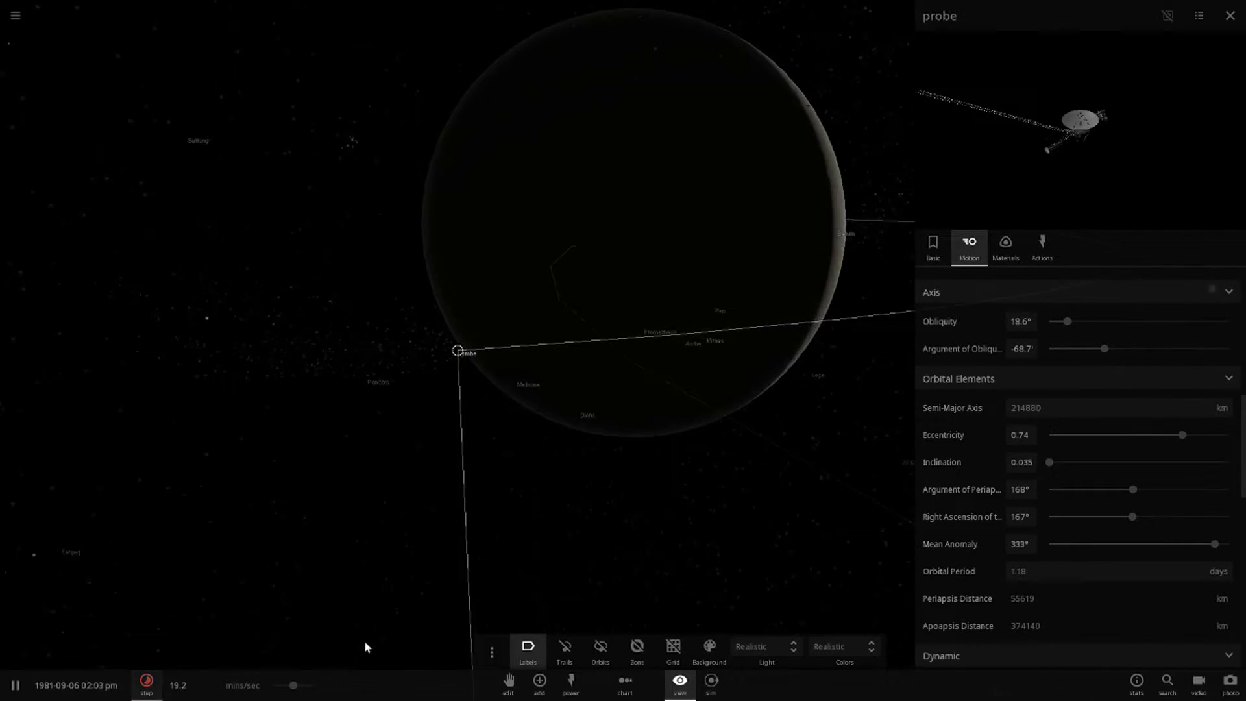
drag(296, 685, 271, 688)
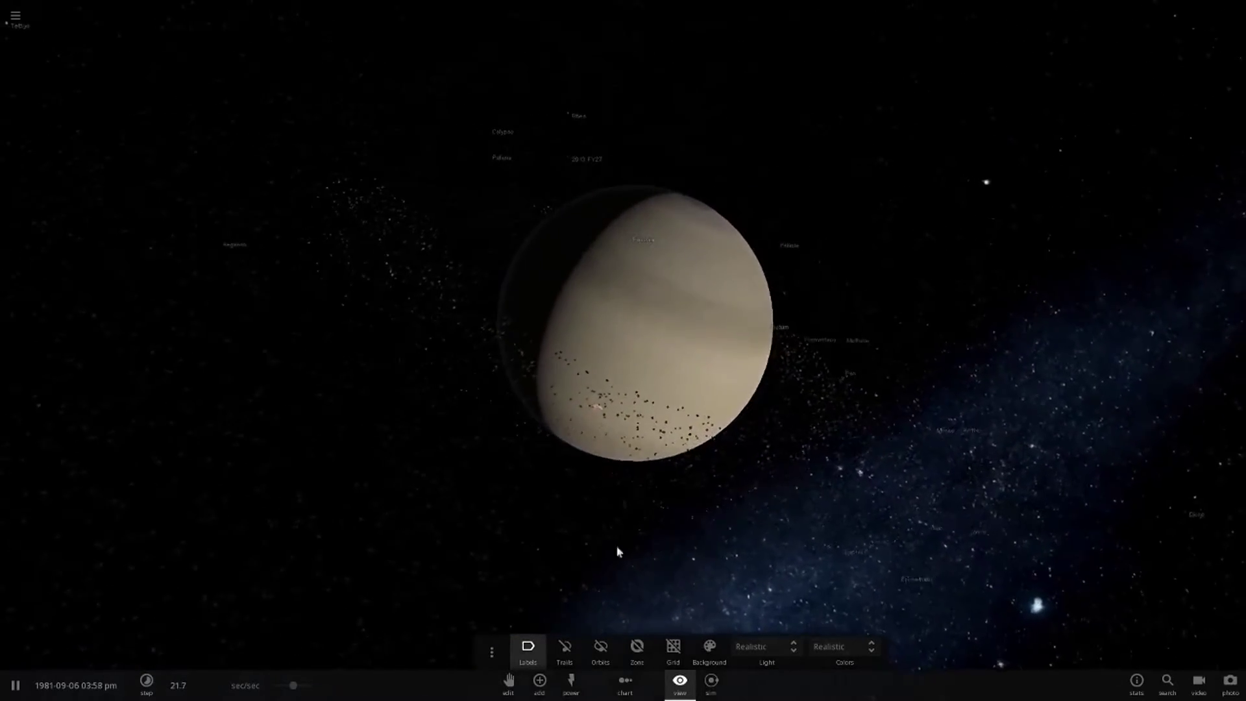
click(633, 361)
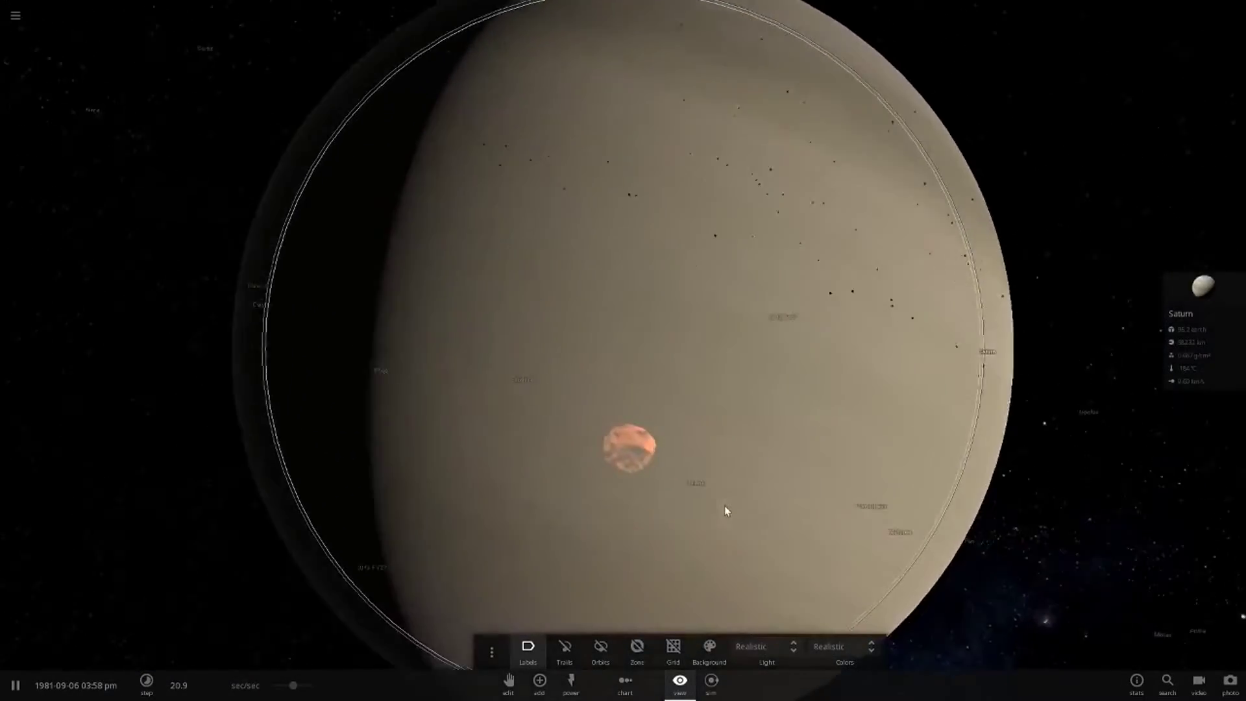
scroll(723, 511, down, 5)
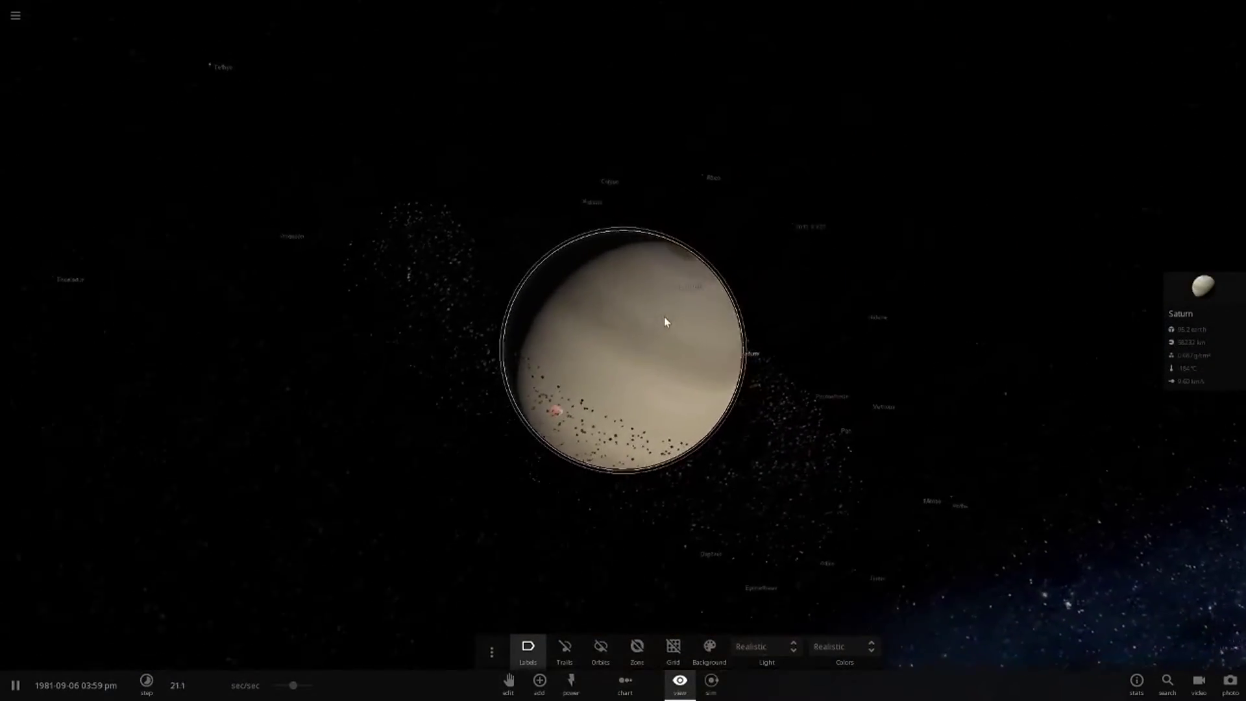
scroll(696, 390, down, 3)
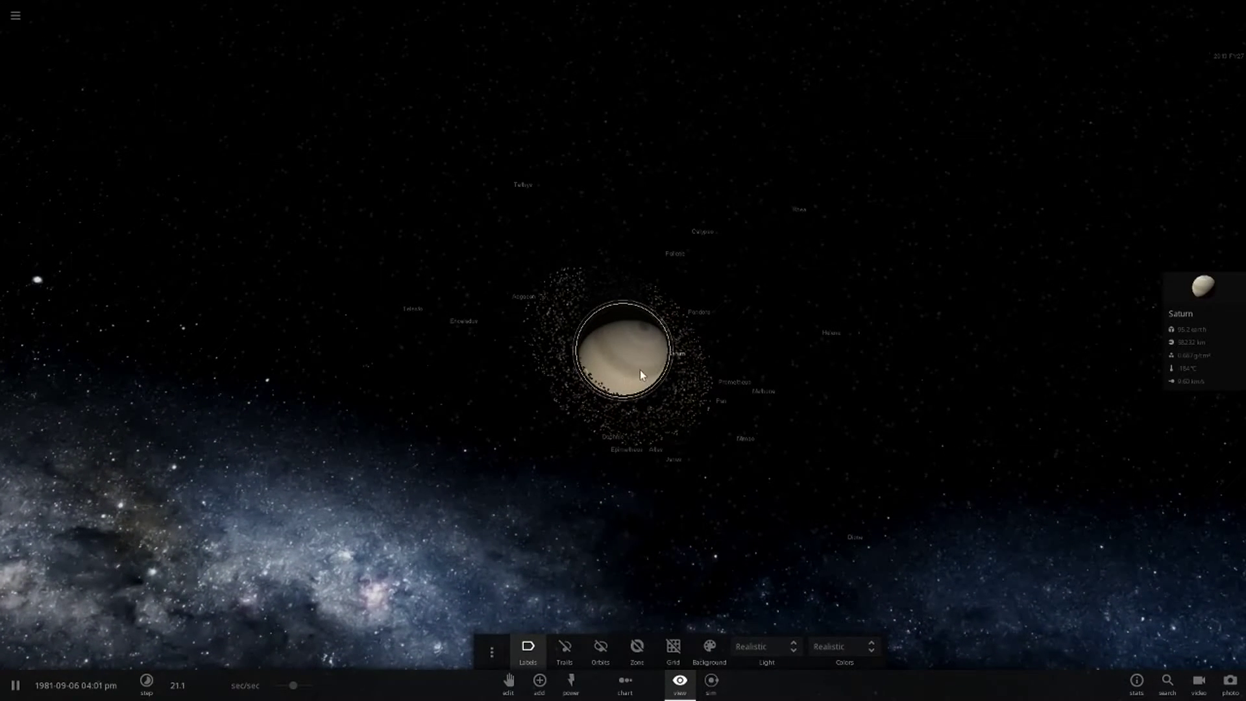
Step: Focus on Enceladus, glance at its details, and orbit with Saturn behind it
double_click(444, 317)
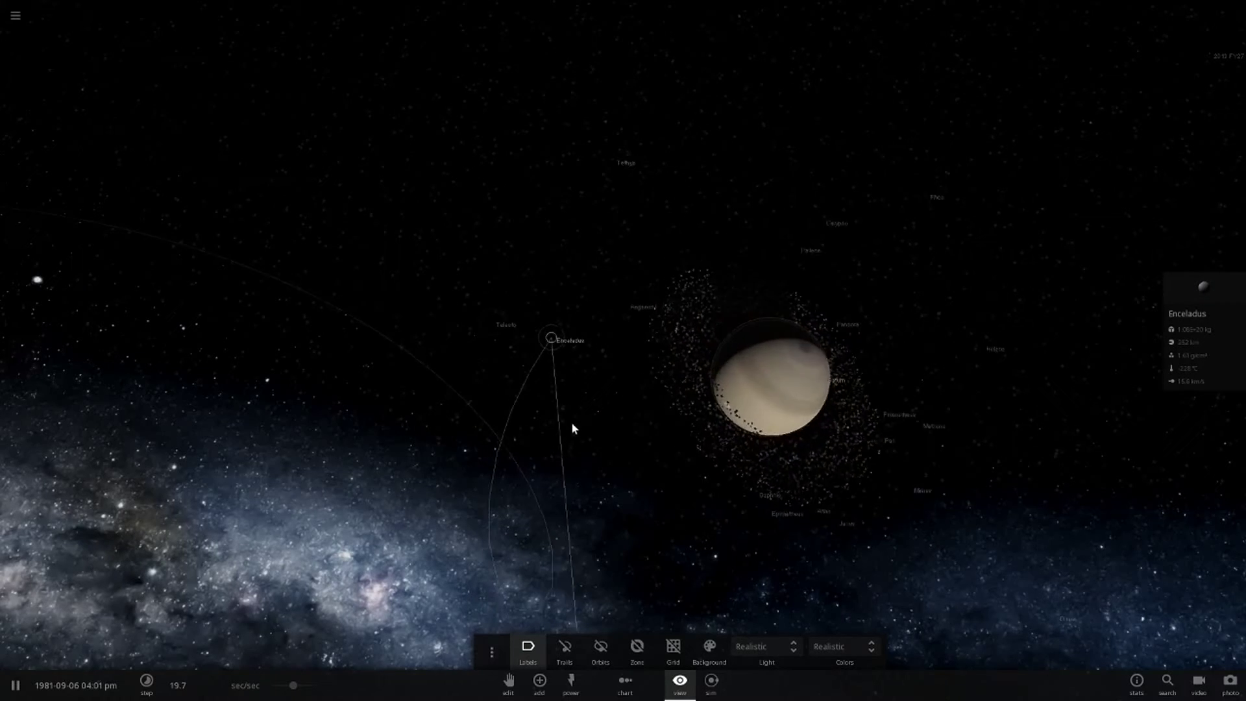
click(1197, 322)
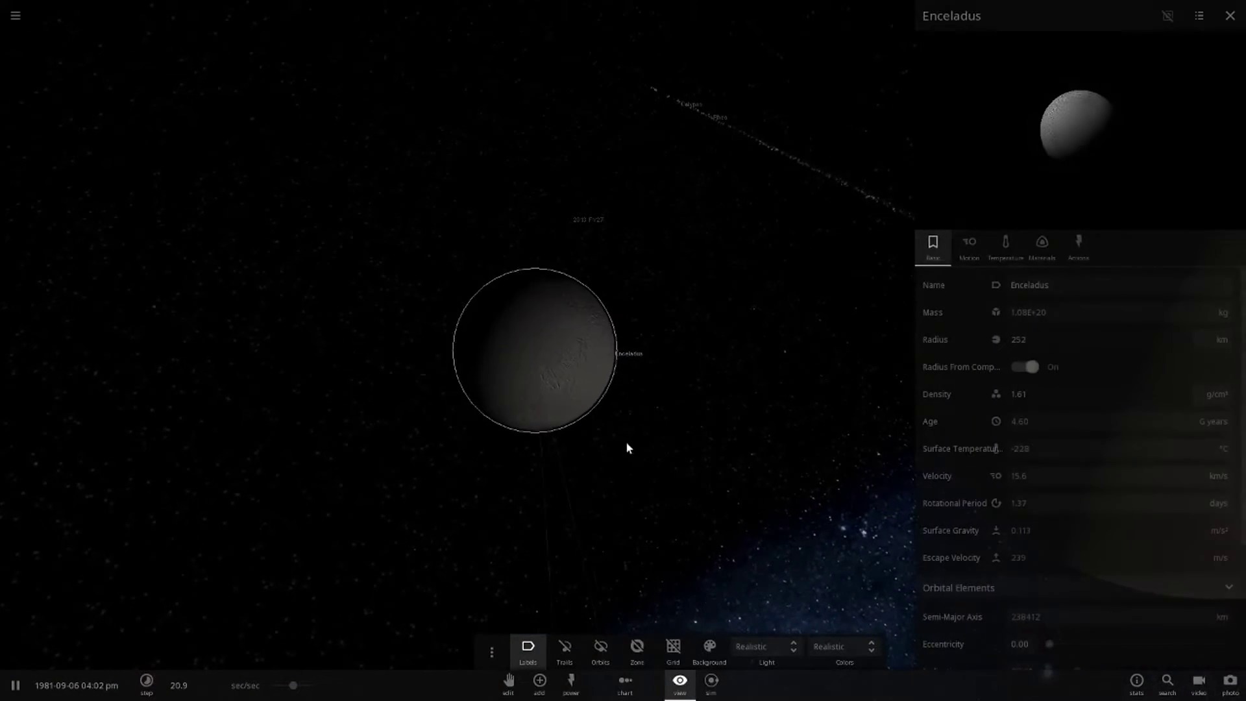
scroll(692, 363, down, 3)
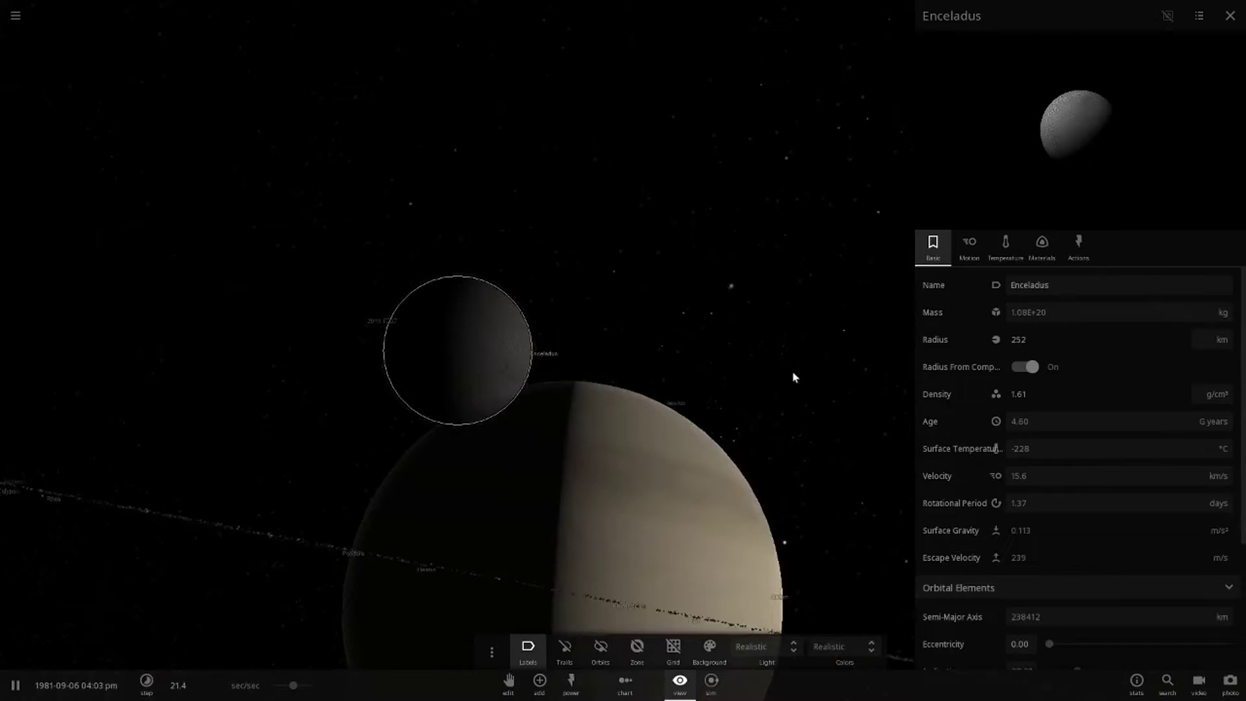
mouse_move(792, 373)
mouse_down()
mouse_move(626, 418)
mouse_move(958, 530)
mouse_up()
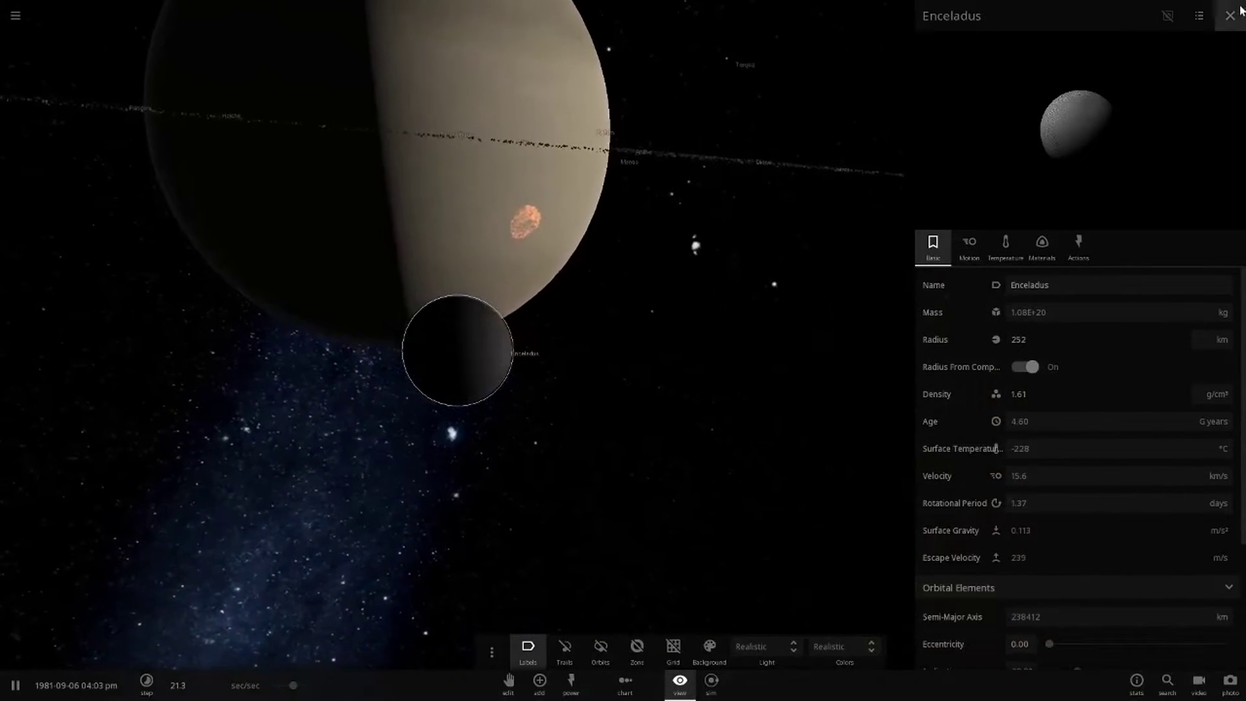
click(1231, 16)
drag(792, 422, 825, 479)
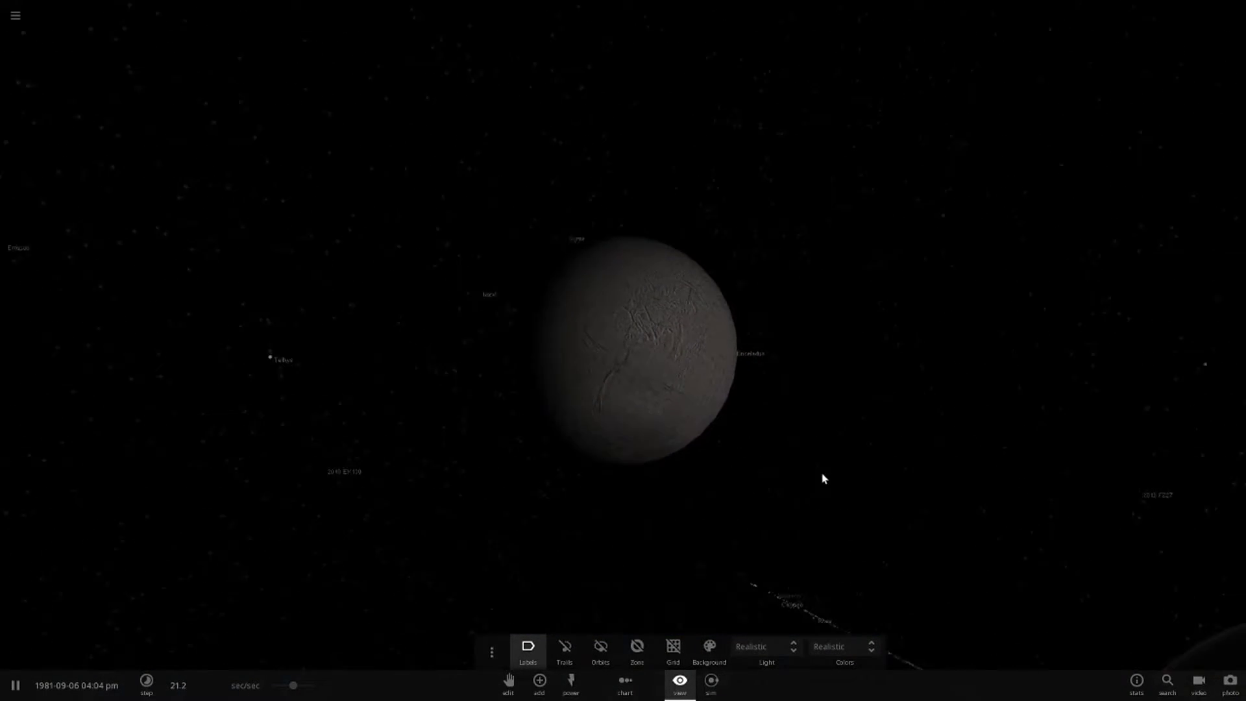
scroll(698, 474, up, 3)
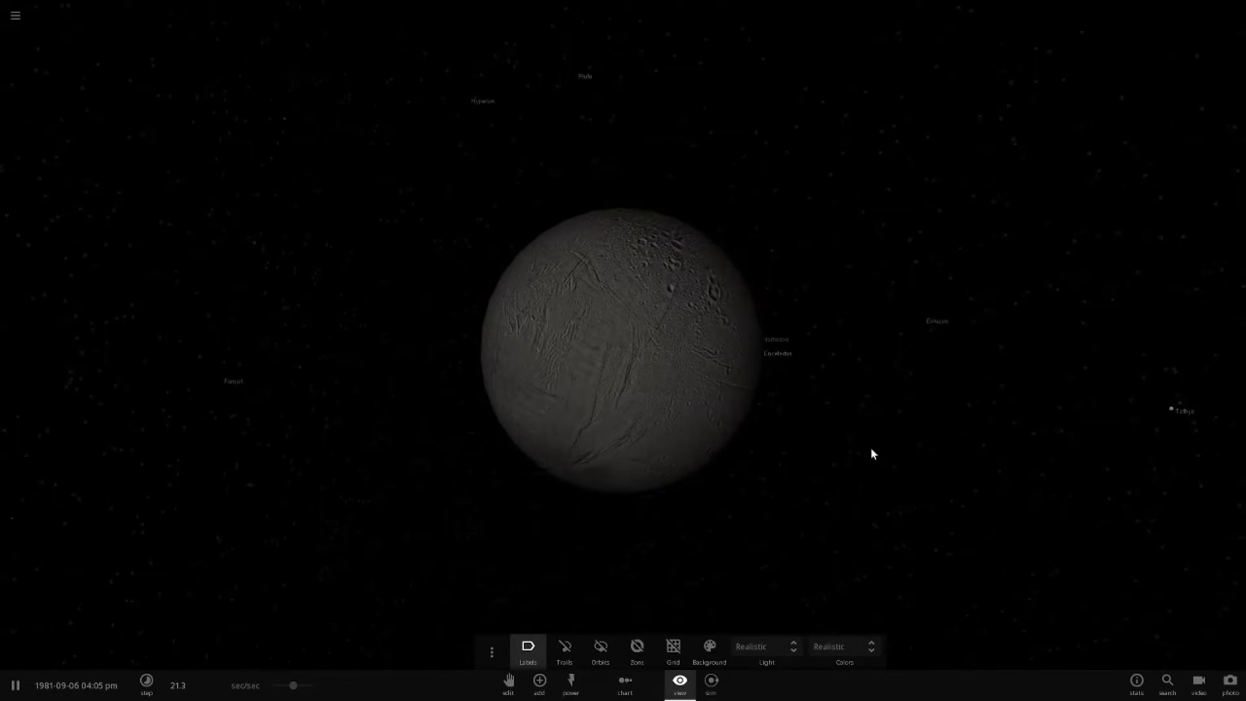
mouse_move(718, 348)
mouse_down()
mouse_move(668, 423)
mouse_move(1060, 420)
mouse_move(1041, 455)
mouse_up()
scroll(815, 472, down, 3)
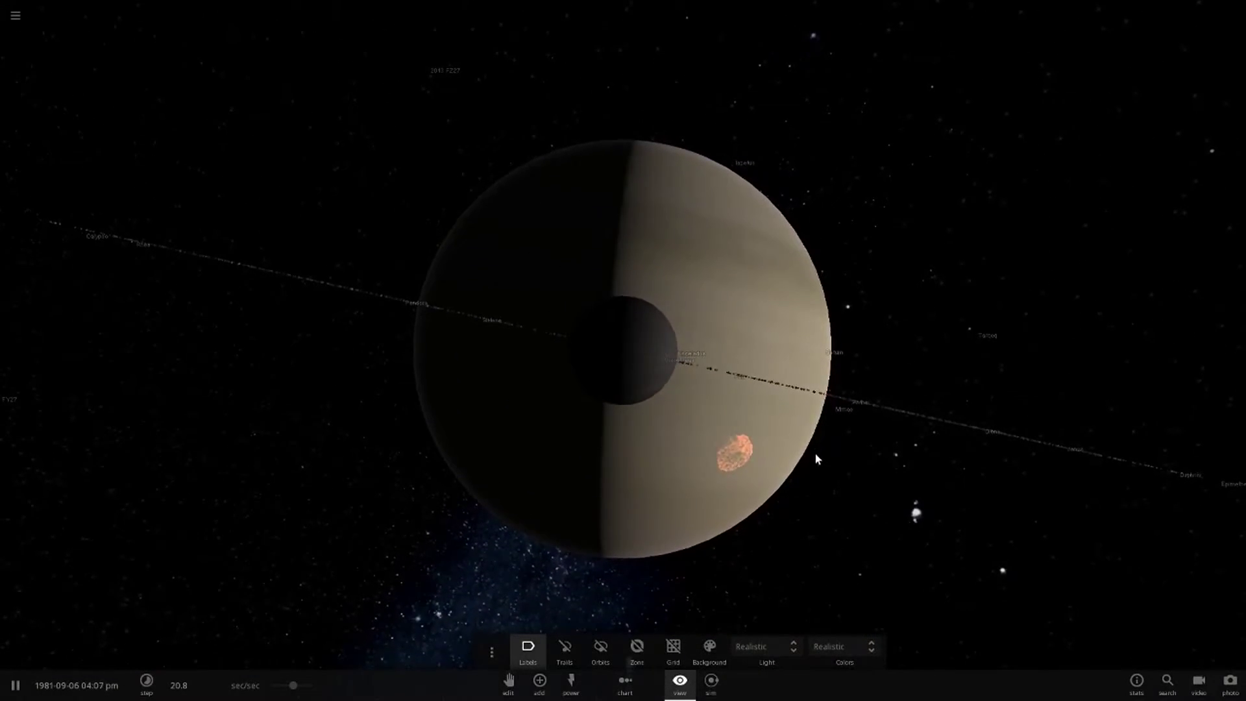
mouse_move(831, 484)
mouse_down()
mouse_move(524, 378)
mouse_move(668, 383)
mouse_up()
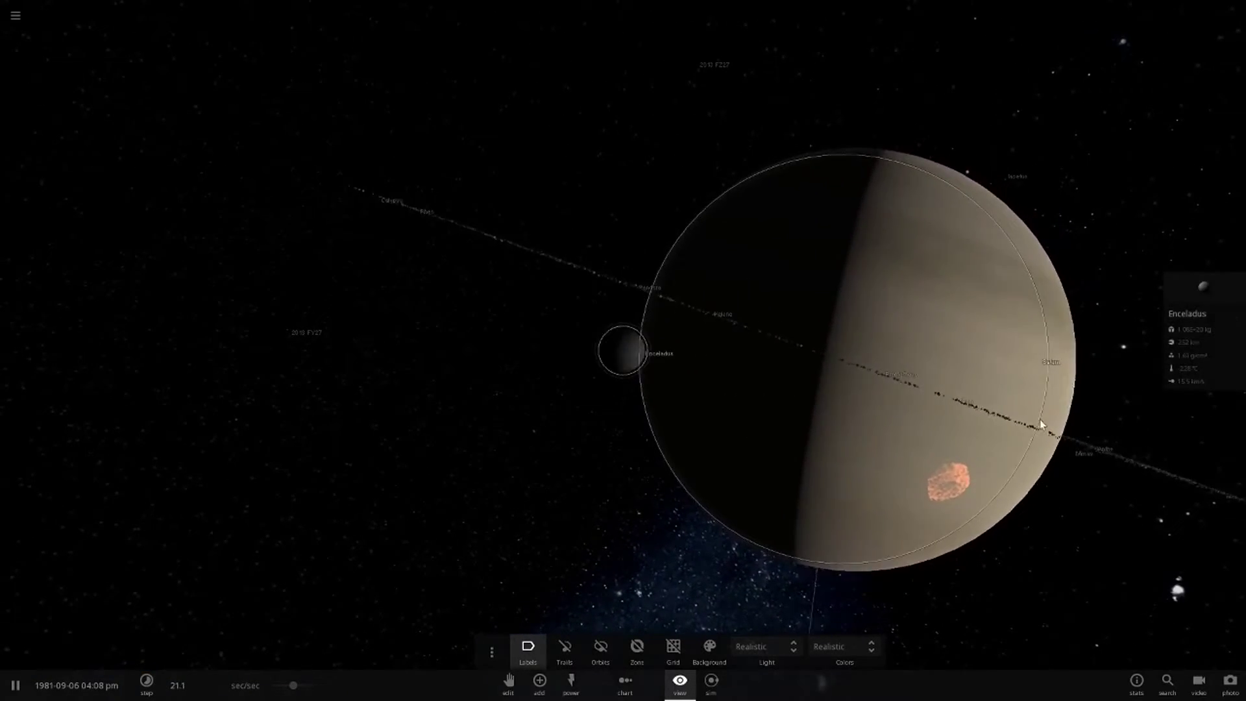
Step: Orbit Enceladus past the Milky Way and reopen its property details
drag(994, 417, 533, 336)
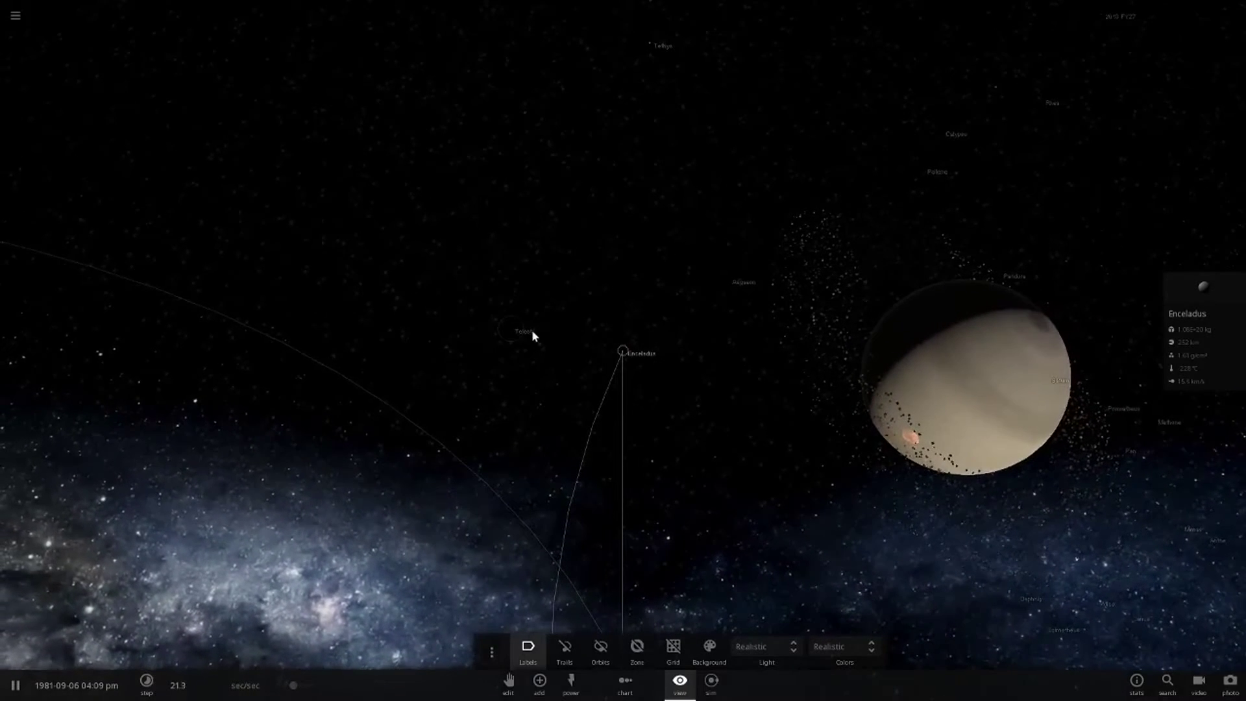
scroll(886, 462, down, 3)
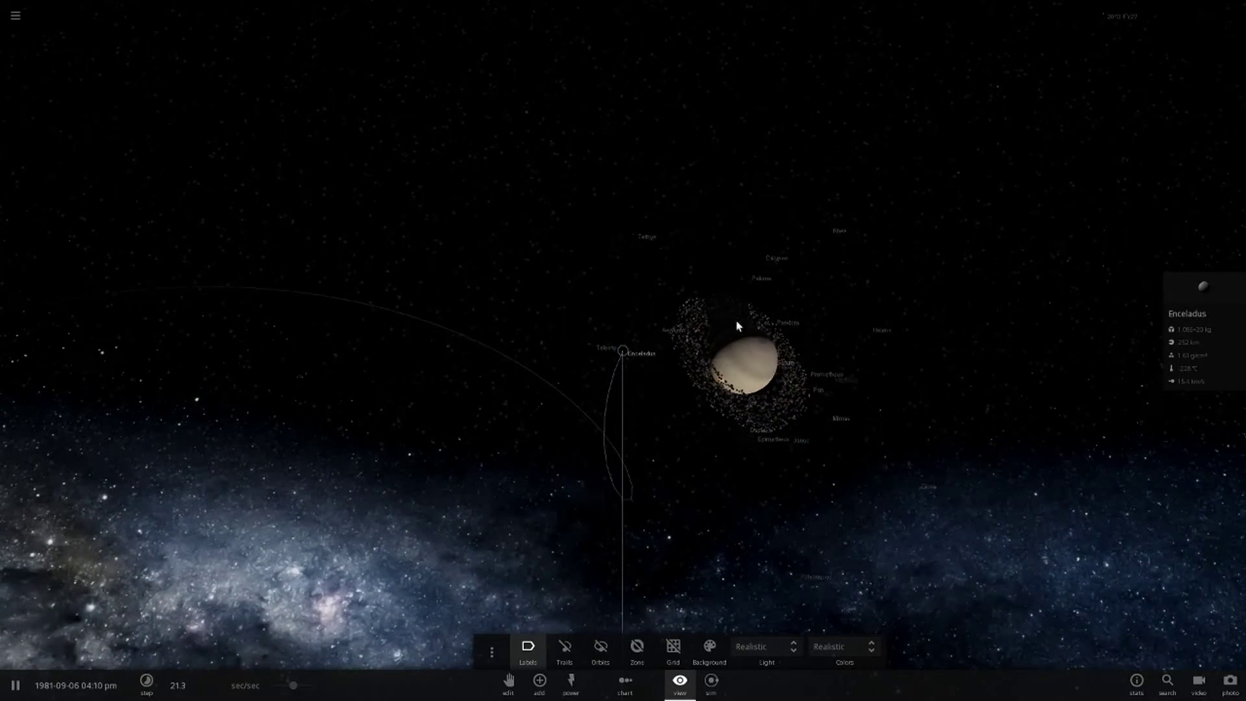
scroll(695, 496, up, 3)
scroll(657, 490, up, 5)
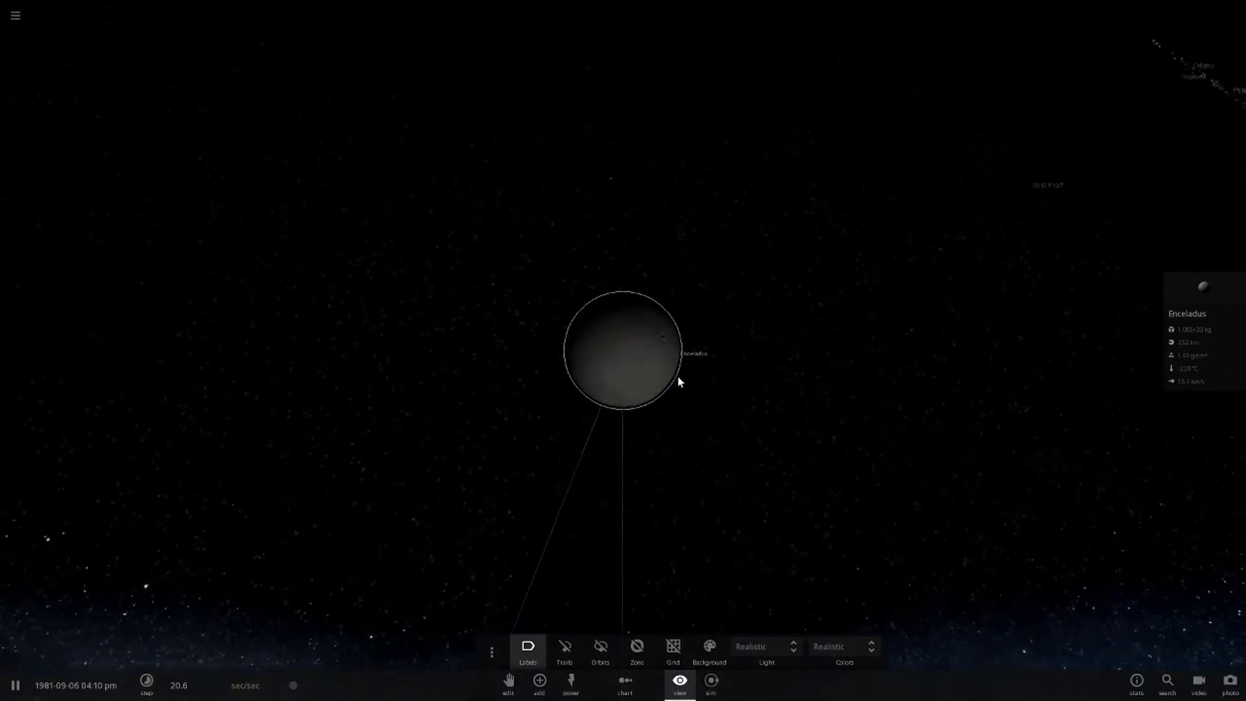
scroll(679, 382, up, 3)
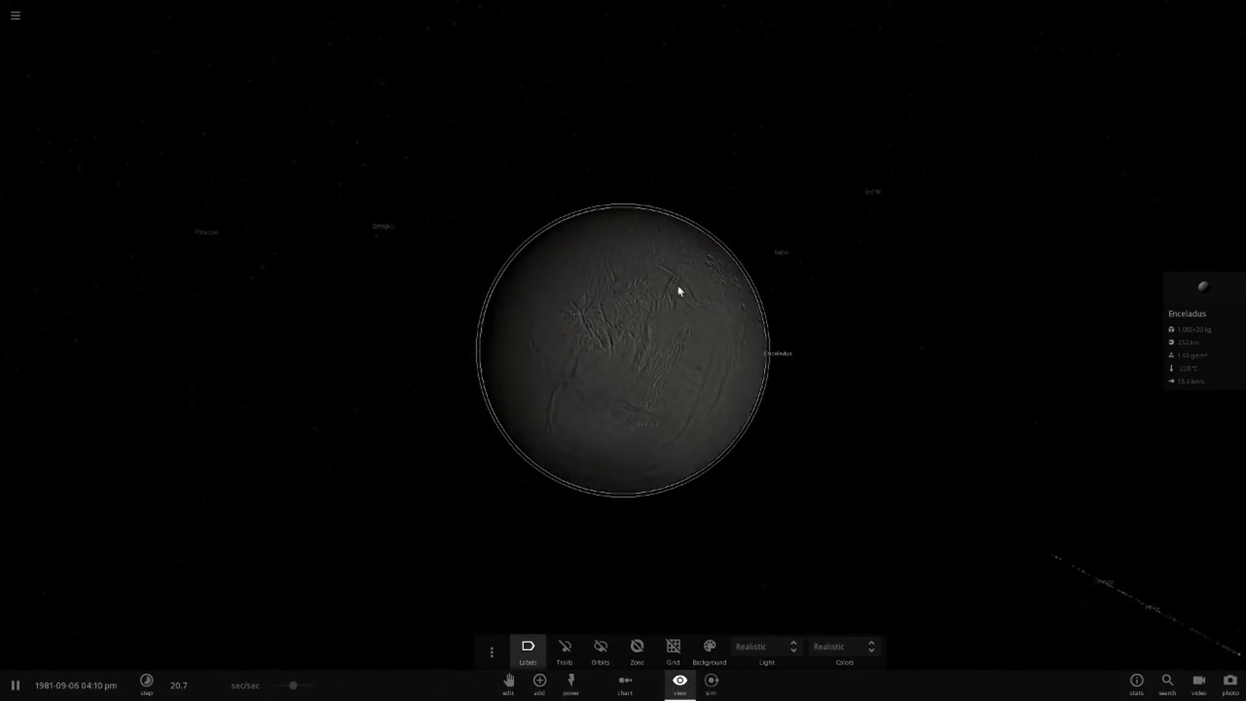
mouse_move(679, 290)
mouse_down()
mouse_move(987, 445)
mouse_move(768, 484)
mouse_move(941, 392)
mouse_move(705, 473)
mouse_move(935, 454)
mouse_up()
click(1173, 353)
scroll(535, 413, down, 1)
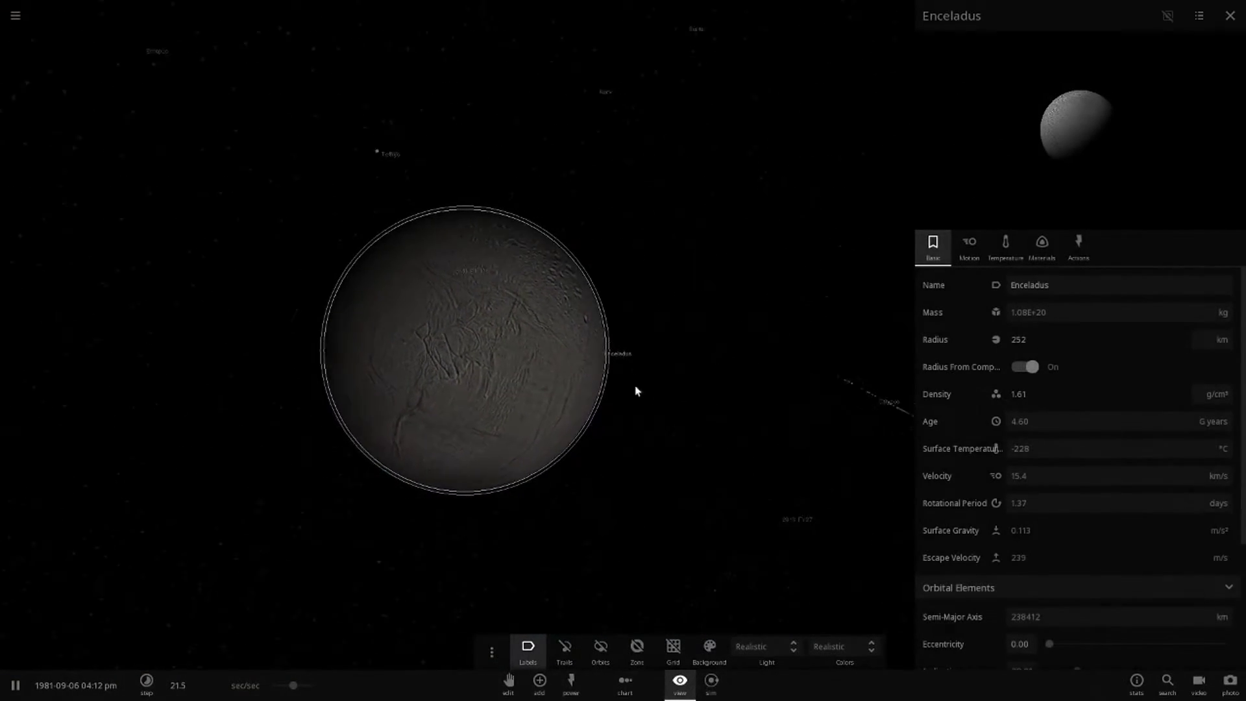
drag(638, 390, 751, 395)
scroll(714, 444, down, 5)
scroll(603, 409, down, 3)
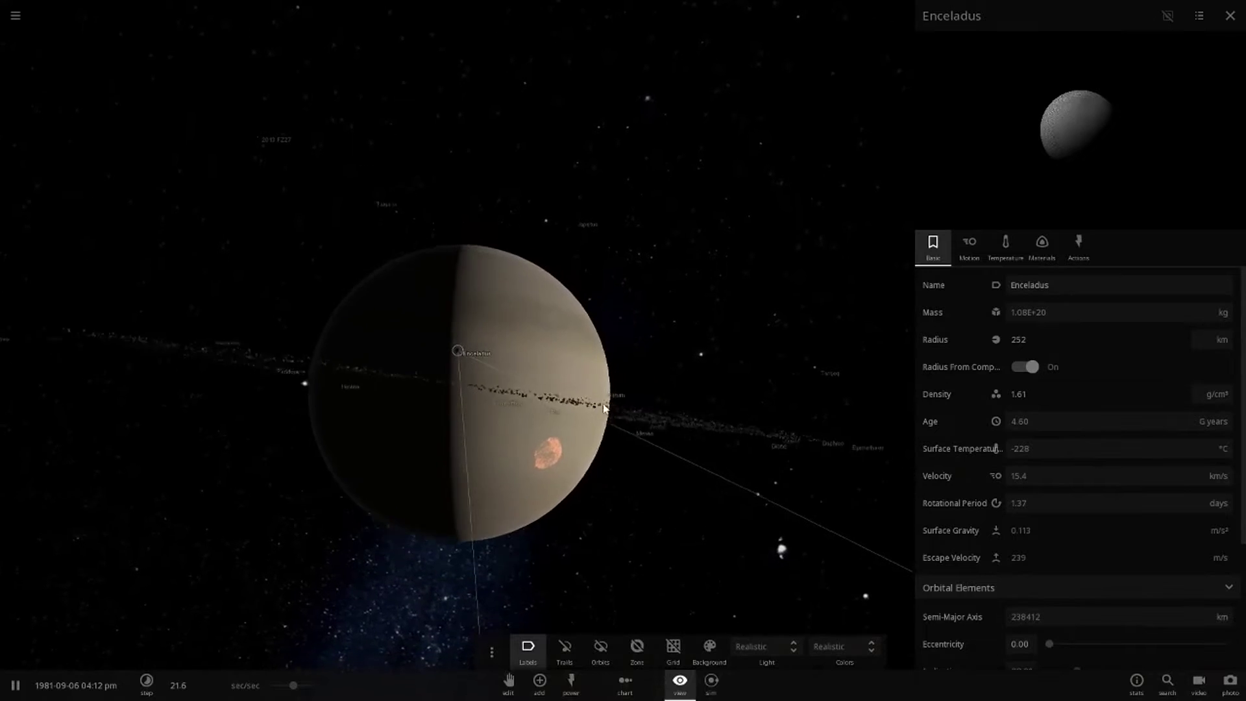
scroll(603, 408, down, 3)
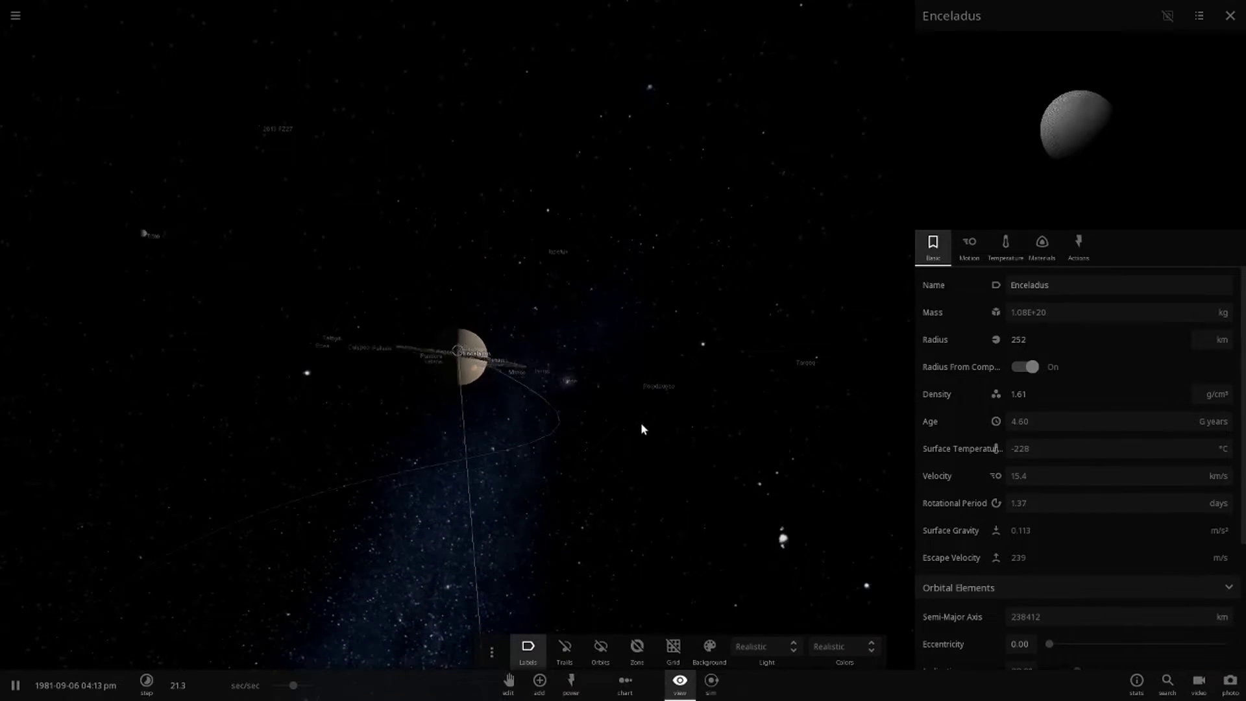
mouse_move(643, 428)
mouse_down()
mouse_move(295, 498)
mouse_move(422, 331)
mouse_up()
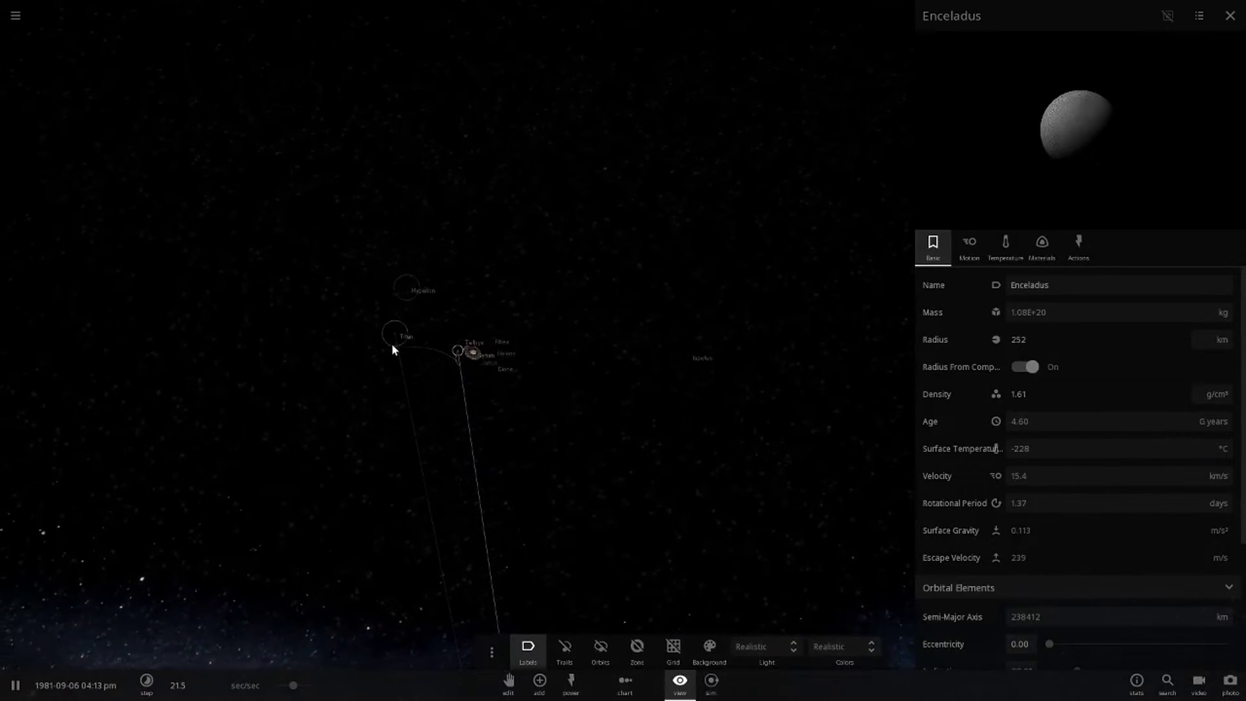
Step: Select Titan briefly, then reselect Enceladus and show its full properties
click(393, 347)
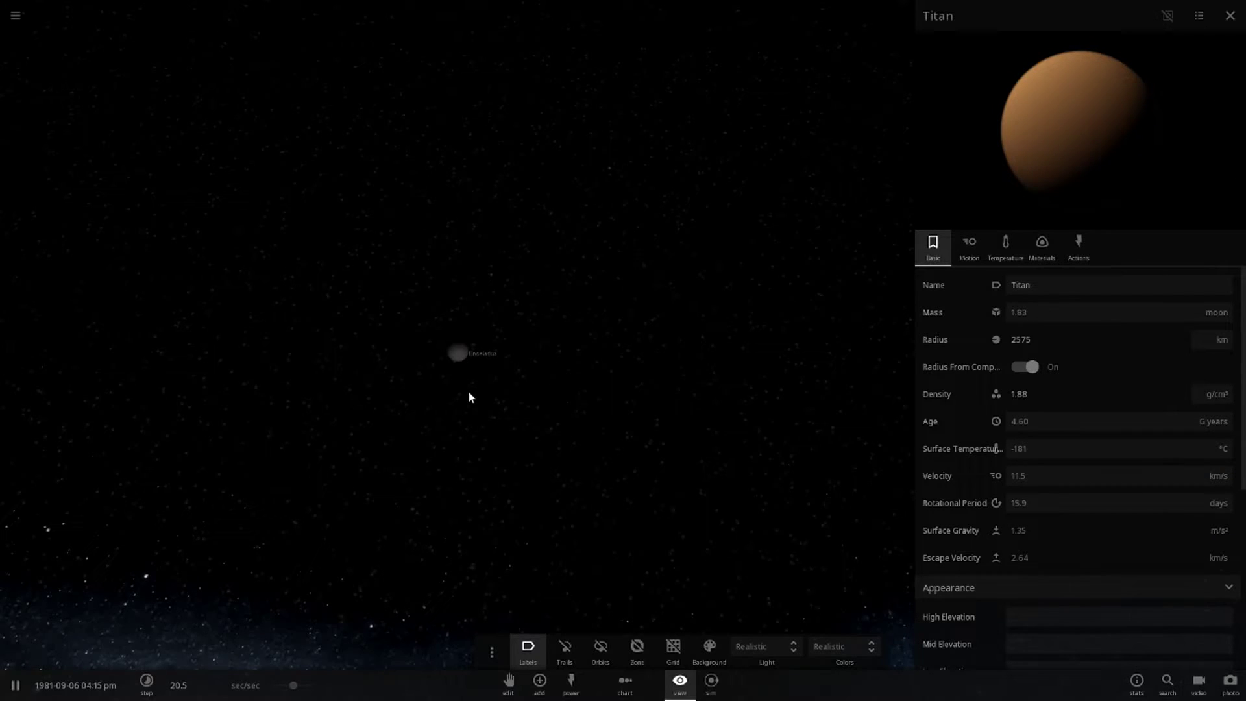
click(464, 352)
mouse_move(248, 345)
mouse_down()
mouse_move(159, 279)
mouse_move(506, 305)
mouse_up()
drag(214, 315, 568, 454)
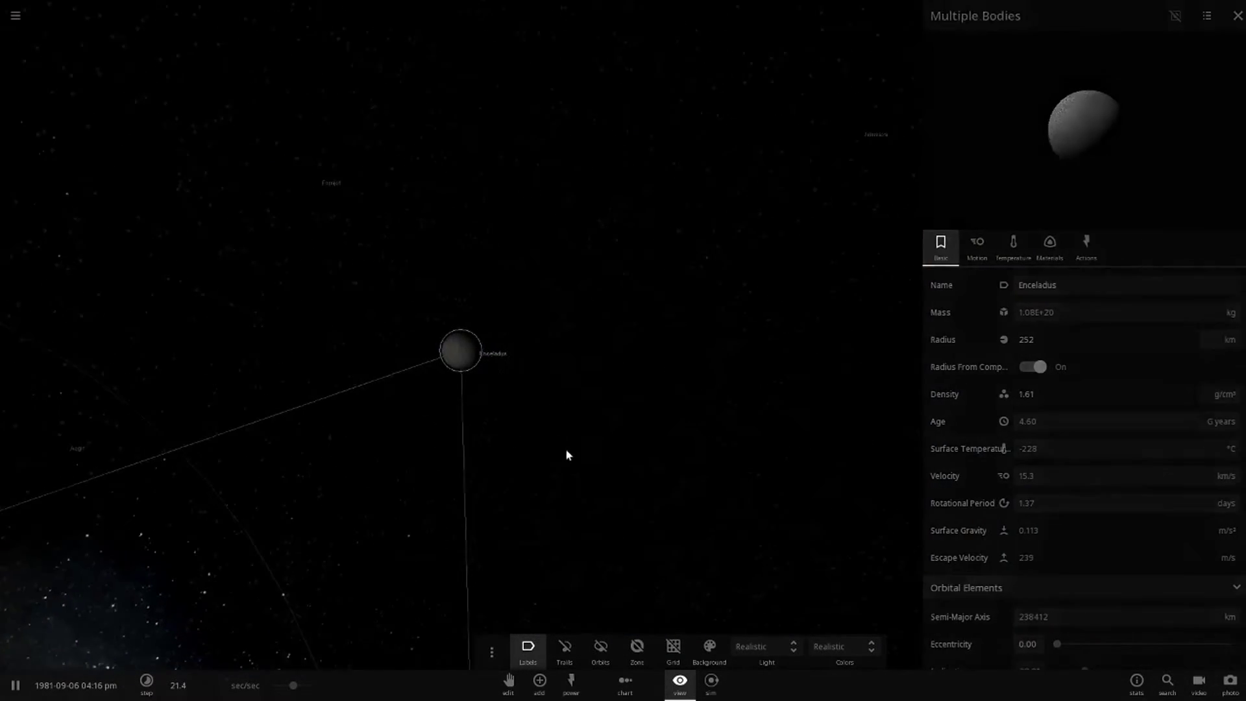
scroll(602, 400, up, 5)
click(602, 400)
click(1194, 313)
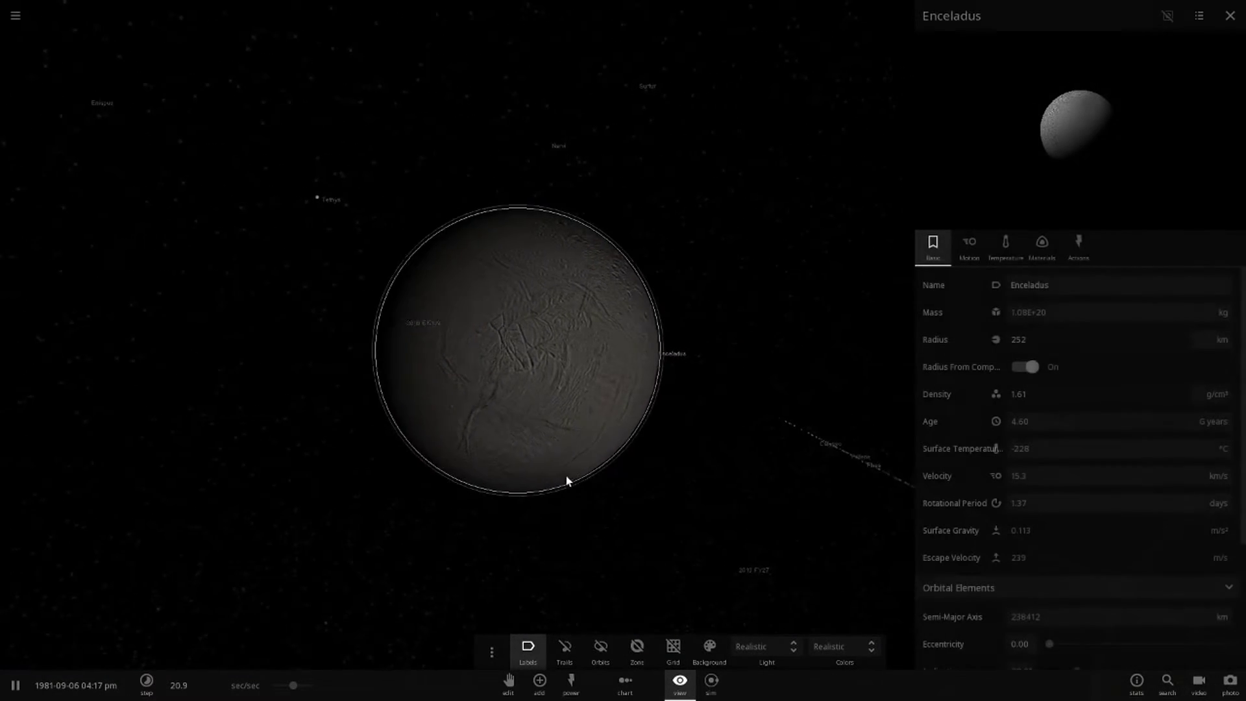
mouse_move(738, 504)
mouse_down()
mouse_move(600, 501)
mouse_move(620, 455)
mouse_up()
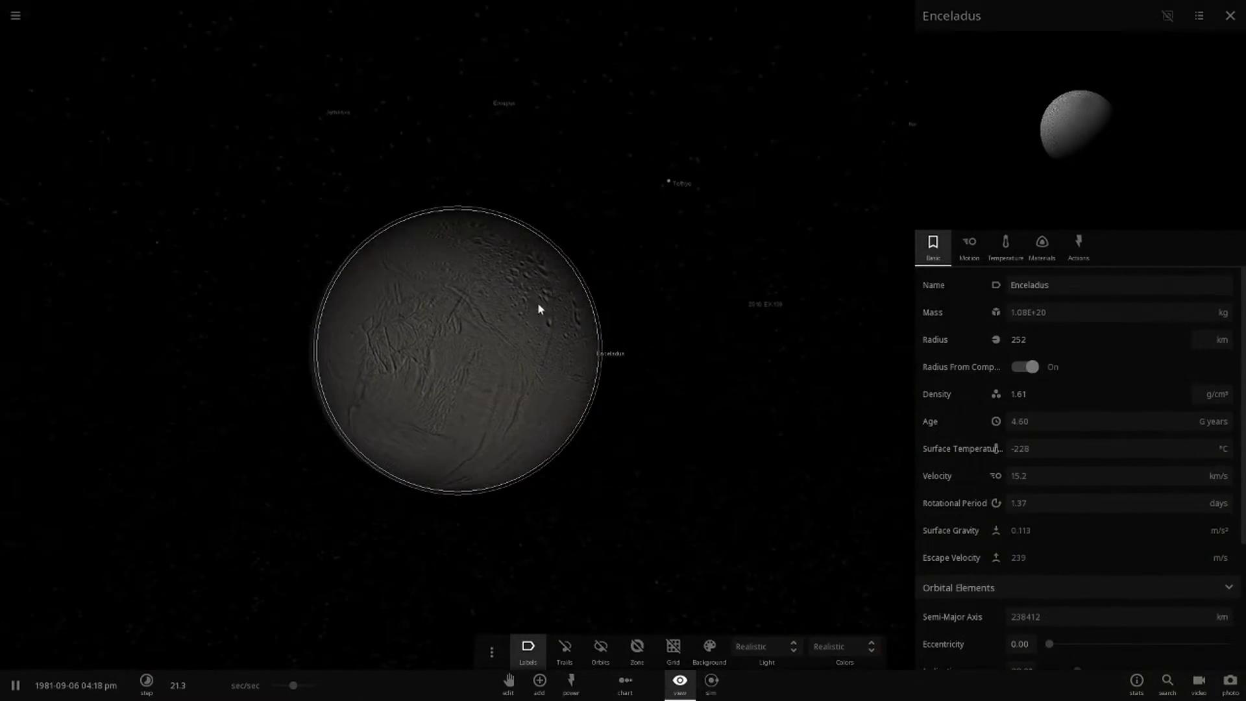
Step: Show Enceladus's Materials composition, where its water share reaches 62.3%
click(1050, 256)
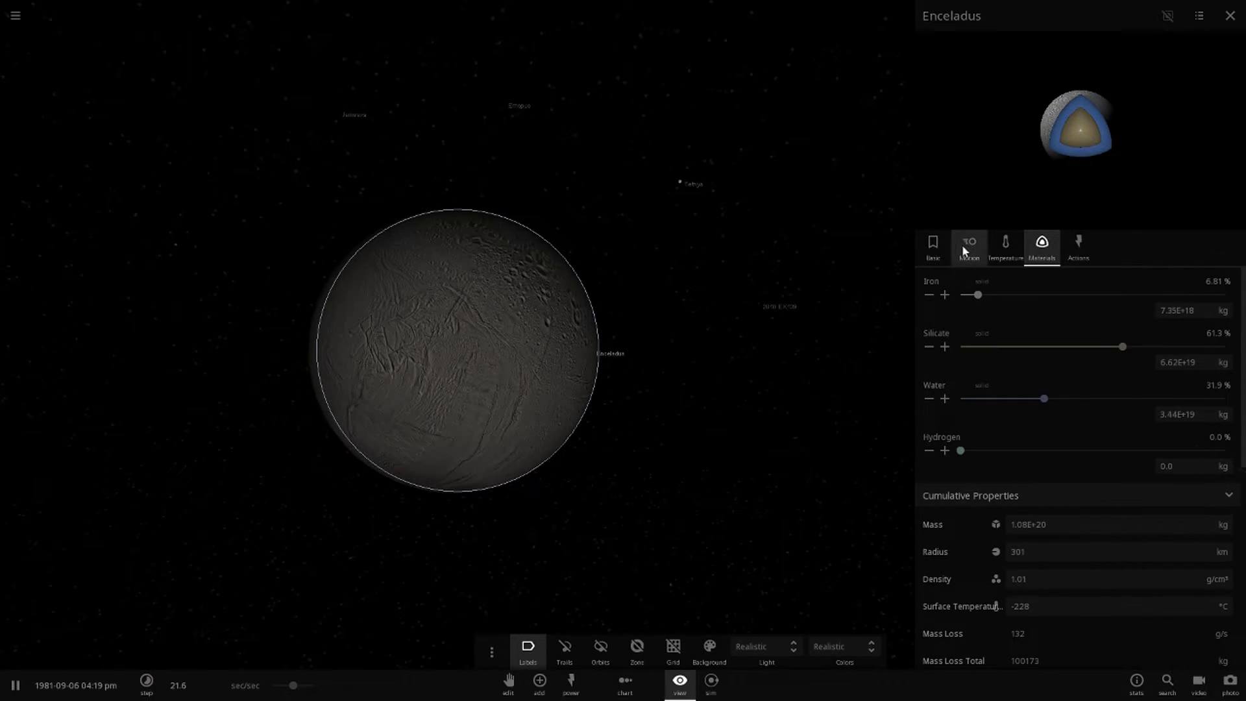
click(934, 247)
click(1078, 244)
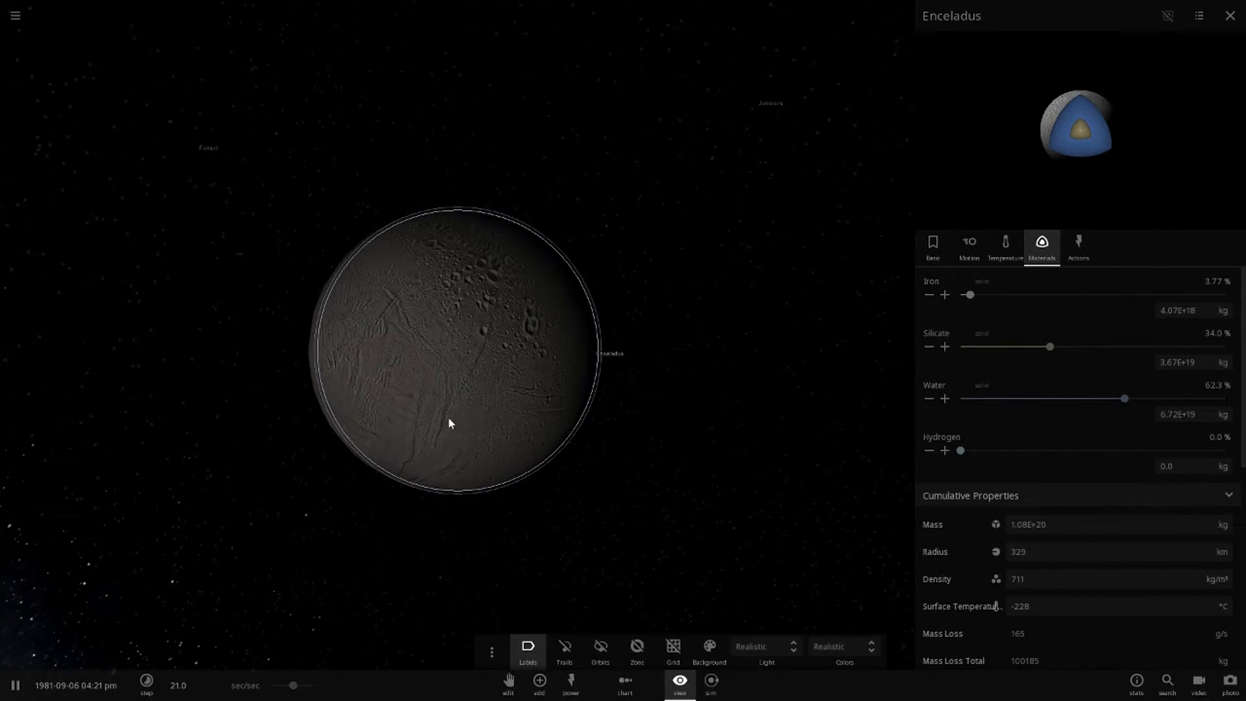
Step: Fly the camera to Saturn and raise time speed to 1.64 mins/sec
mouse_move(450, 423)
mouse_down()
mouse_move(636, 467)
mouse_move(529, 570)
mouse_move(532, 503)
mouse_move(591, 345)
mouse_up()
scroll(617, 445, down, 5)
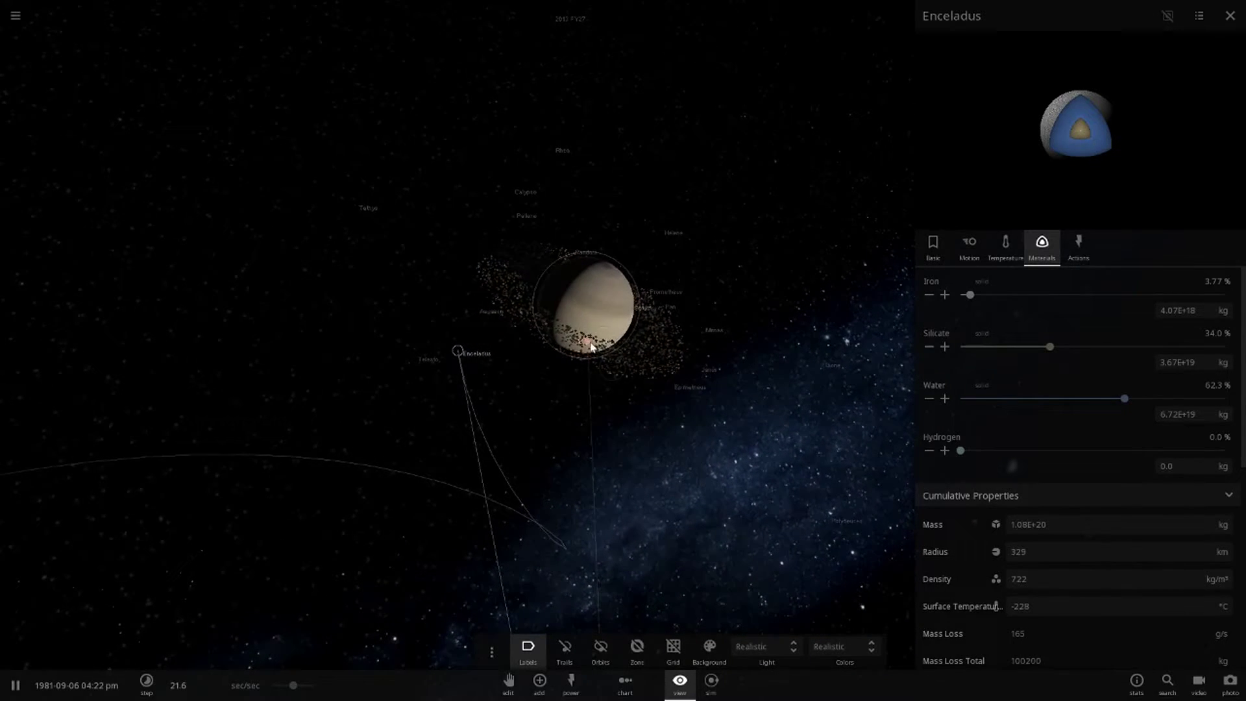
double_click(592, 346)
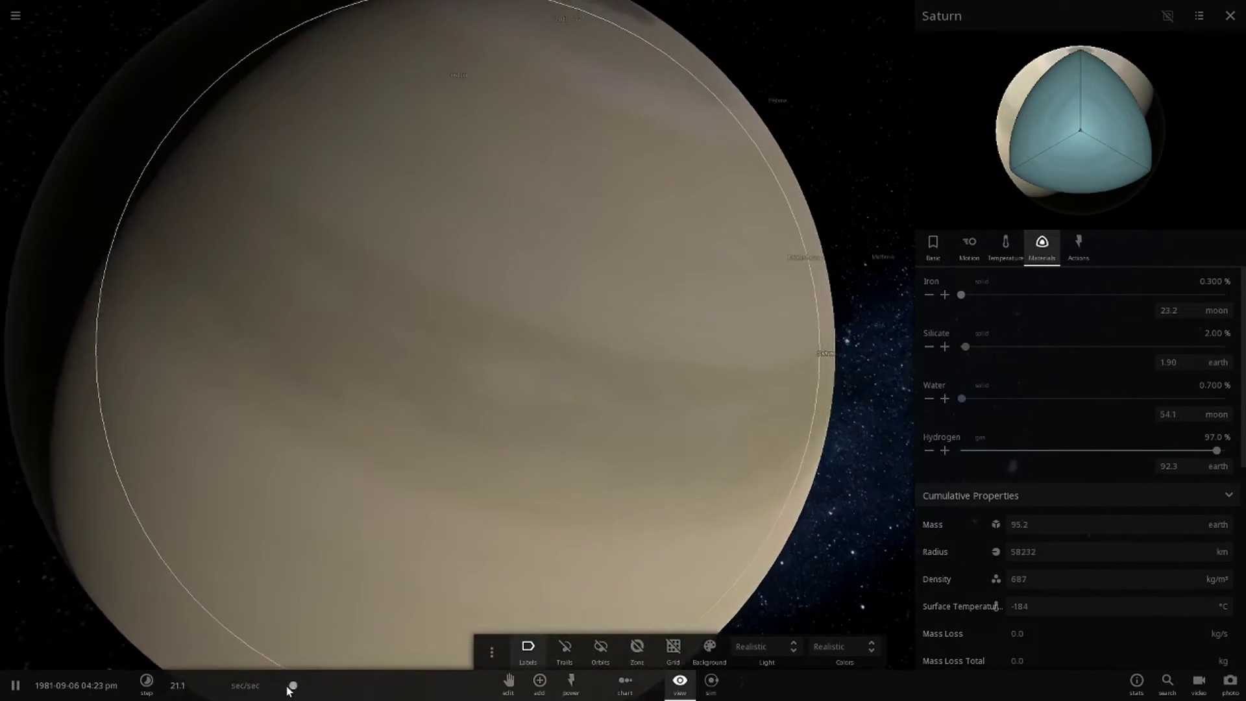
drag(291, 686, 313, 687)
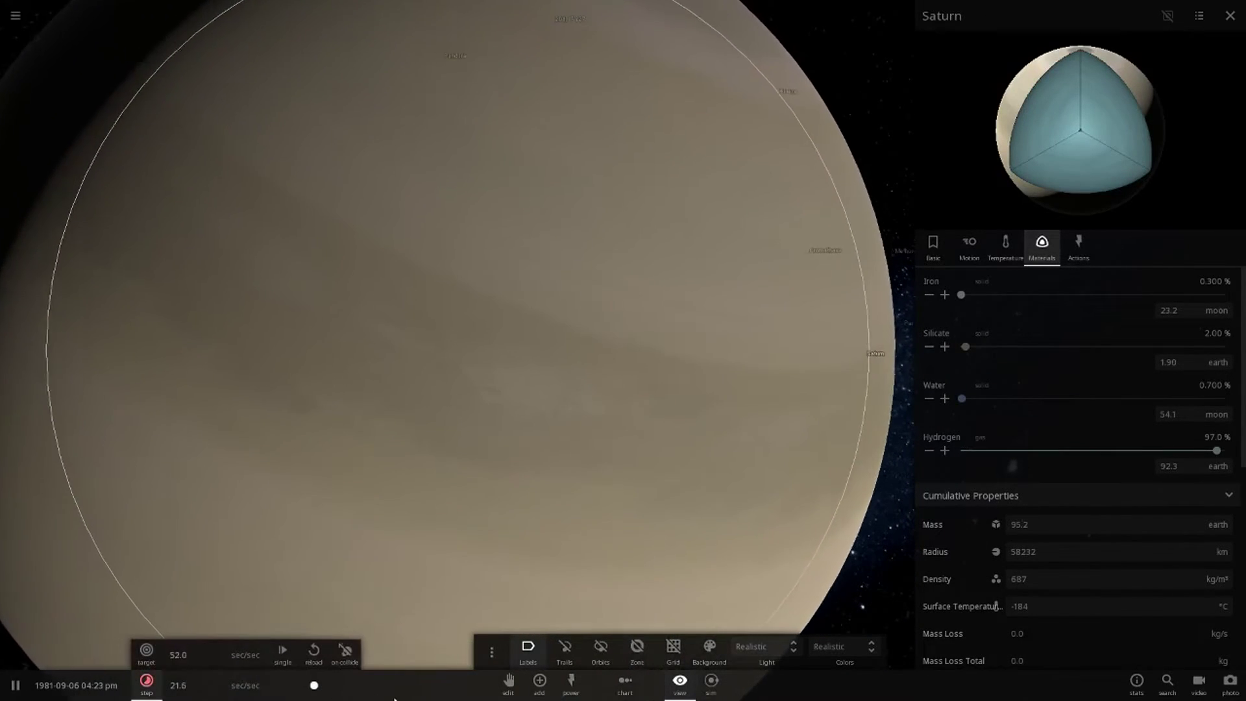
Step: Close Saturn's properties and circle the planet near 19 mins/sec, selecting it midway
click(1230, 19)
scroll(692, 474, down, 5)
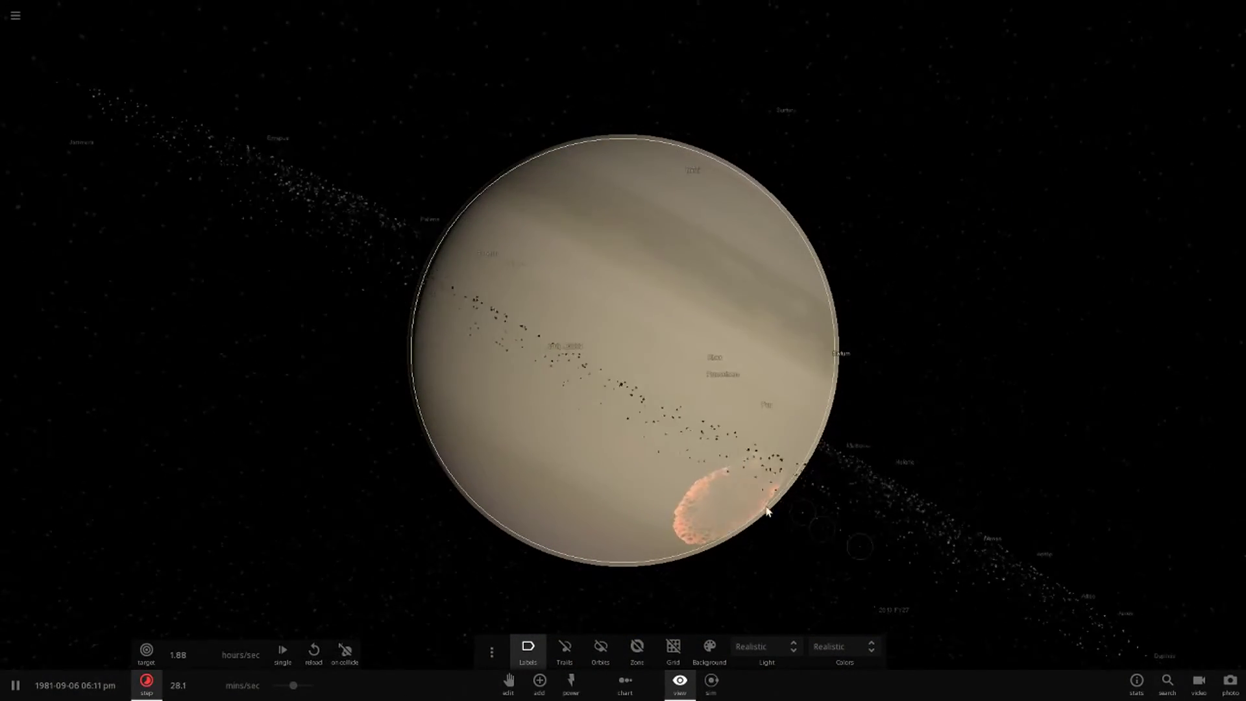
mouse_move(768, 511)
mouse_down()
mouse_move(644, 451)
mouse_move(987, 438)
mouse_move(759, 521)
mouse_move(737, 545)
mouse_move(832, 489)
mouse_move(502, 530)
mouse_move(1007, 579)
mouse_move(651, 507)
mouse_move(521, 453)
mouse_move(843, 446)
mouse_move(738, 527)
mouse_up()
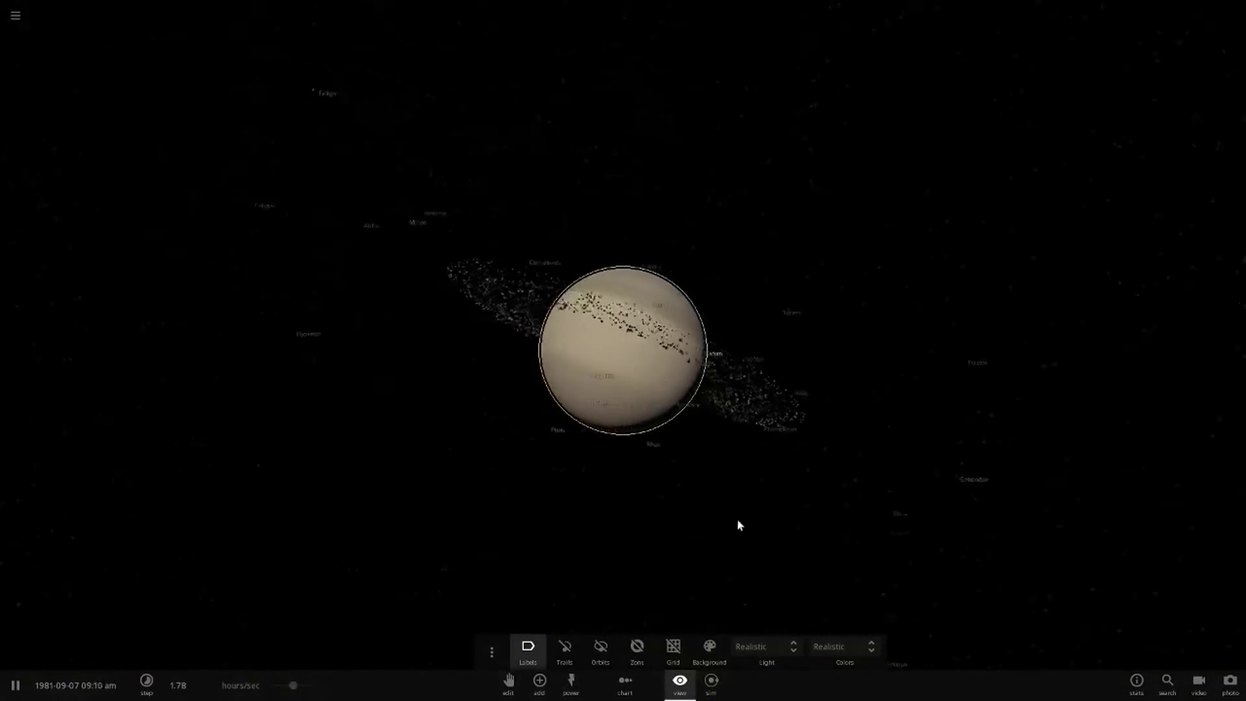
scroll(370, 604, up, 5)
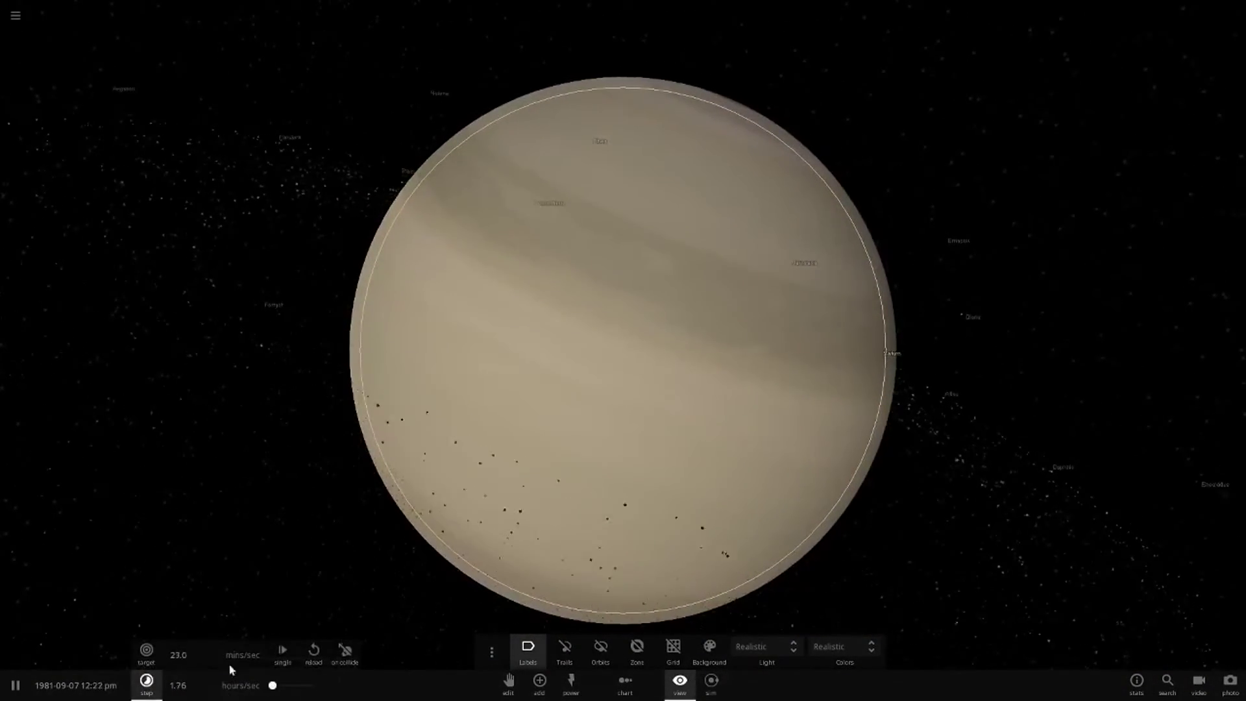
scroll(819, 386, down, 5)
mouse_move(818, 387)
mouse_down()
mouse_move(832, 451)
mouse_move(512, 523)
mouse_move(708, 526)
mouse_move(987, 437)
mouse_move(710, 517)
mouse_up()
scroll(701, 510, up, 5)
scroll(677, 493, down, 5)
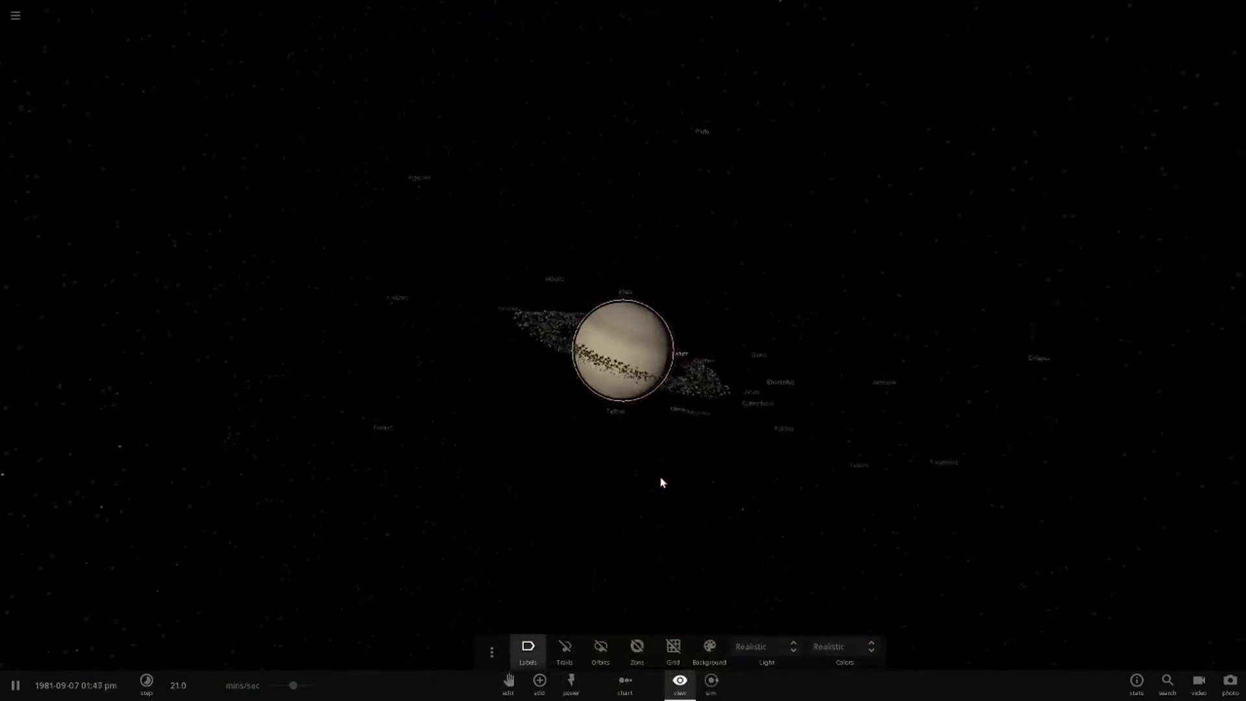
scroll(735, 493, up, 3)
drag(718, 481, 431, 465)
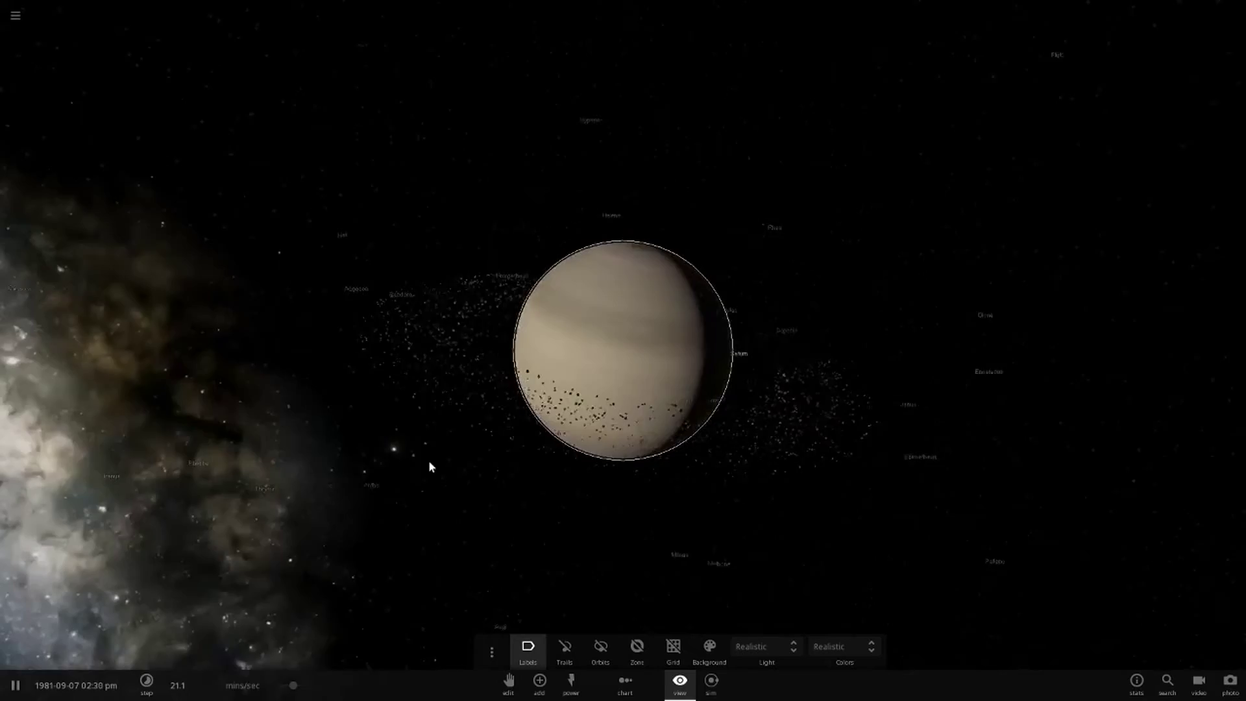
scroll(513, 470, up, 5)
scroll(857, 453, down, 3)
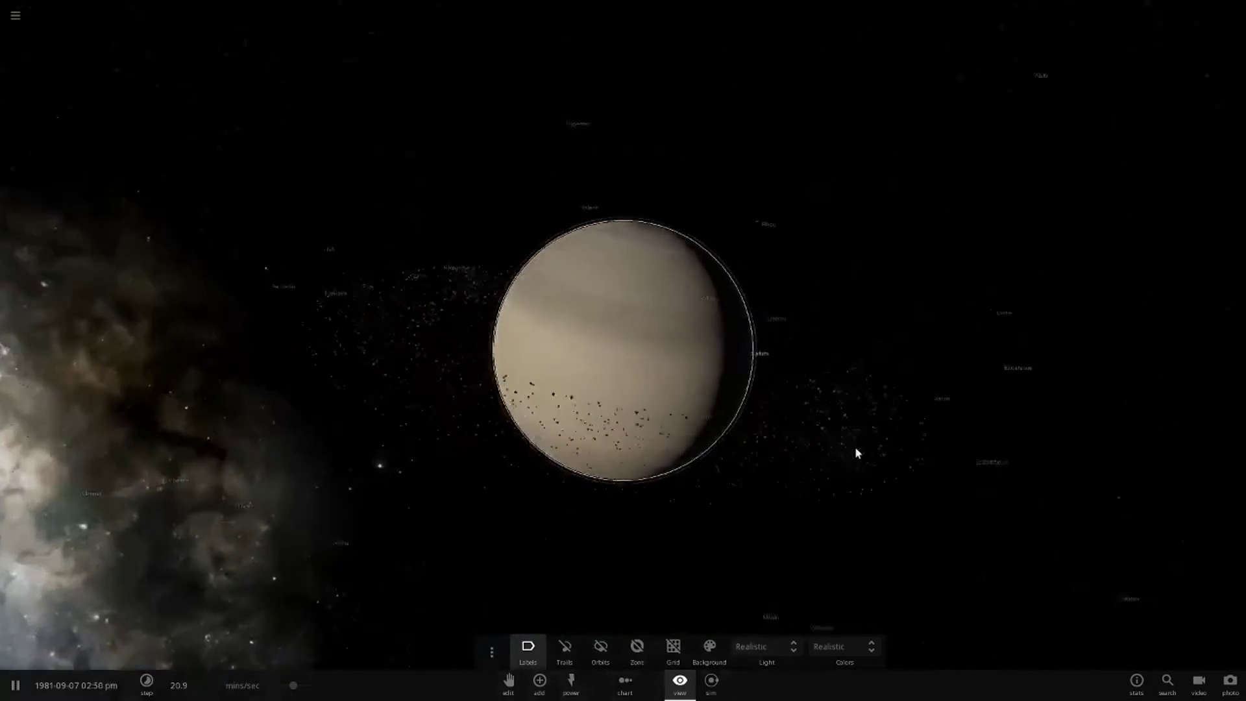
drag(857, 453, 299, 451)
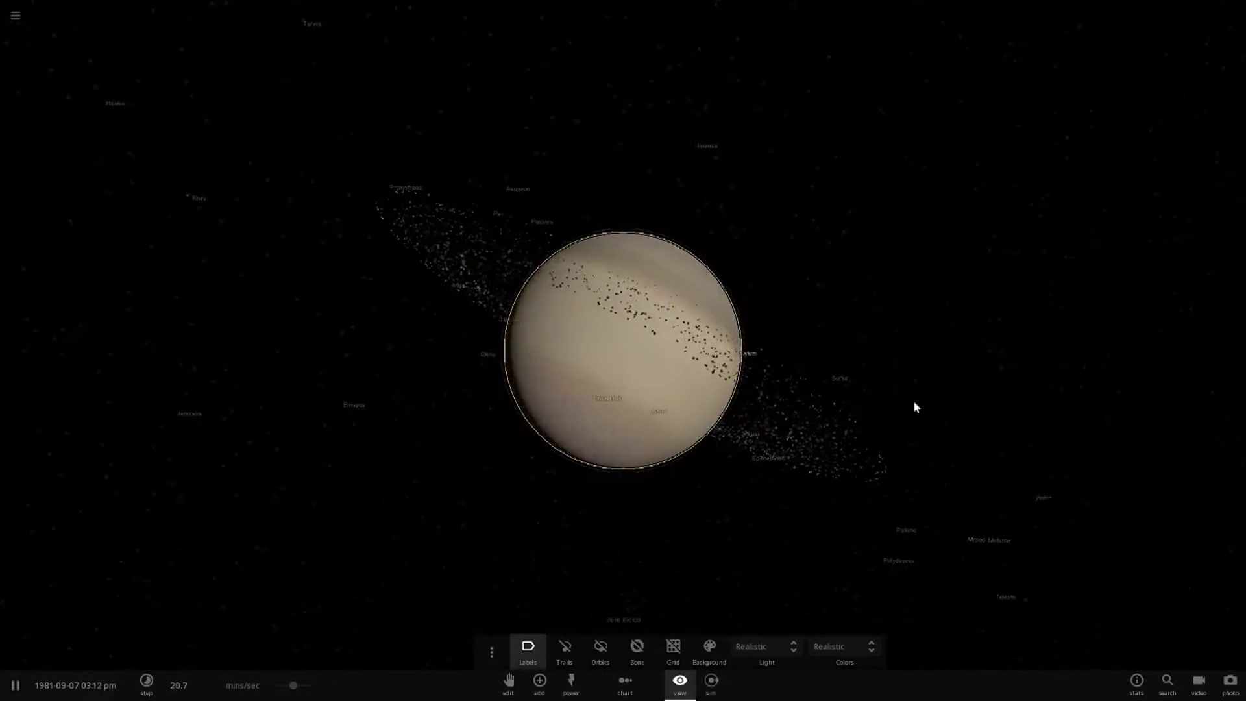
mouse_move(869, 429)
mouse_down()
mouse_move(728, 495)
mouse_move(467, 380)
mouse_up()
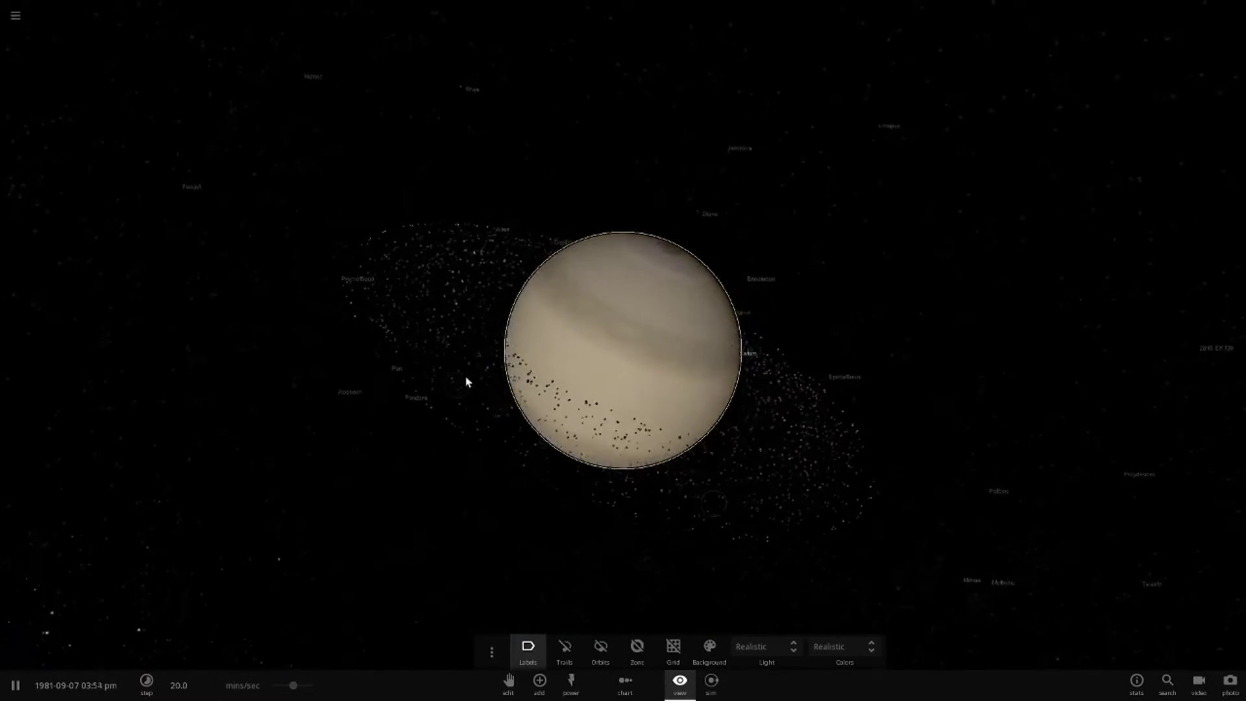
click(654, 374)
scroll(563, 484, up, 5)
scroll(564, 484, down, 5)
mouse_move(565, 624)
mouse_down()
mouse_move(637, 588)
mouse_move(788, 424)
mouse_move(766, 451)
mouse_up()
scroll(740, 481, up, 5)
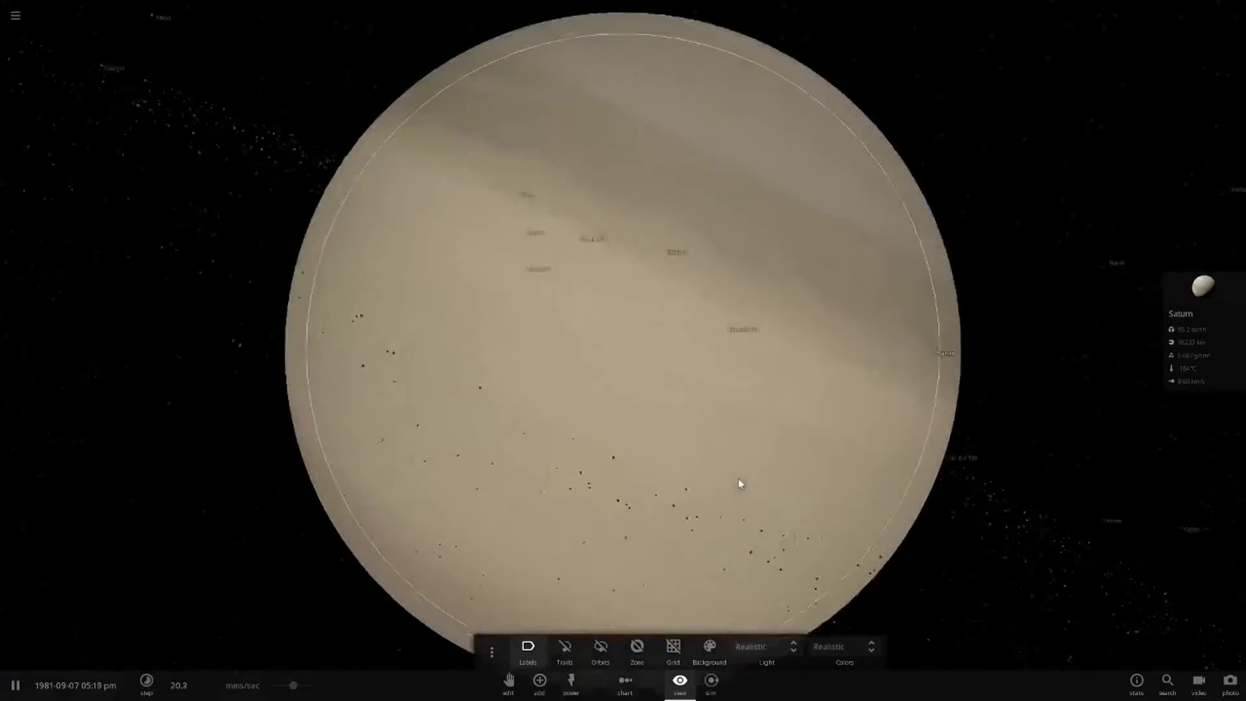
scroll(741, 482, down, 5)
mouse_move(516, 411)
mouse_down()
mouse_move(814, 496)
mouse_move(720, 488)
mouse_move(662, 500)
mouse_move(715, 536)
mouse_up()
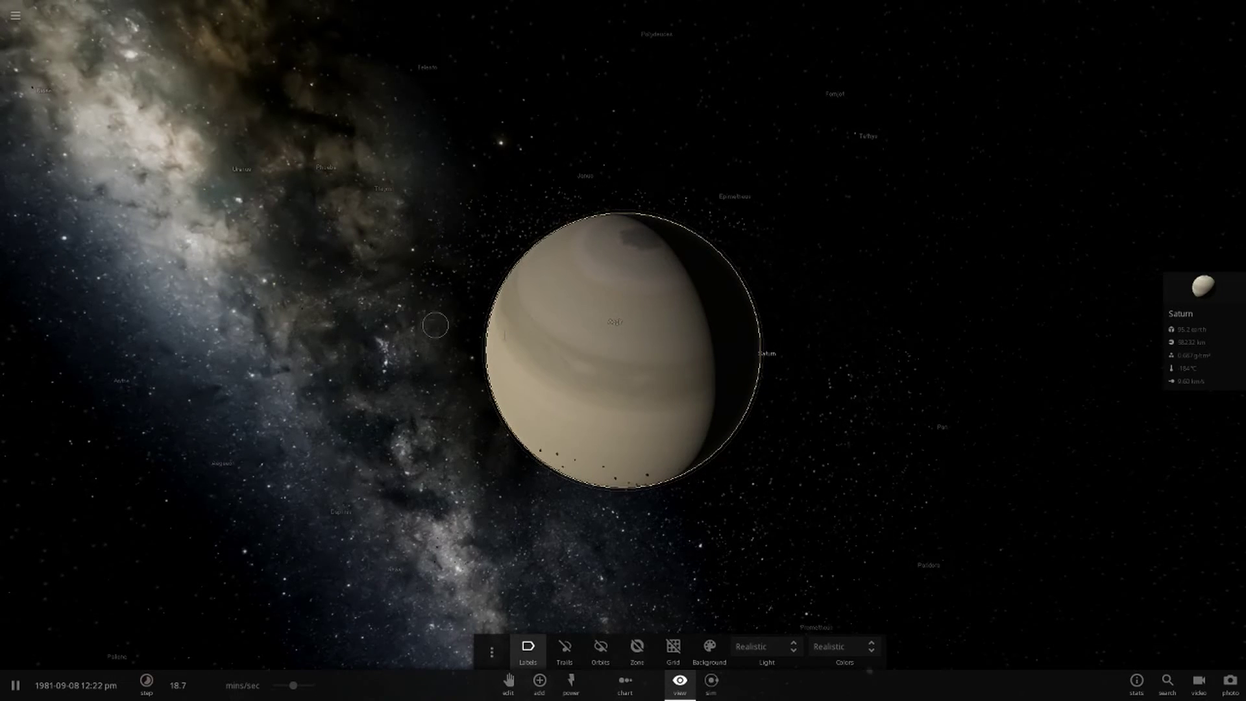
Step: Orbit Saturn to see its tilted rings and shadowed side, selecting Saturn along the way
drag(625, 604, 773, 333)
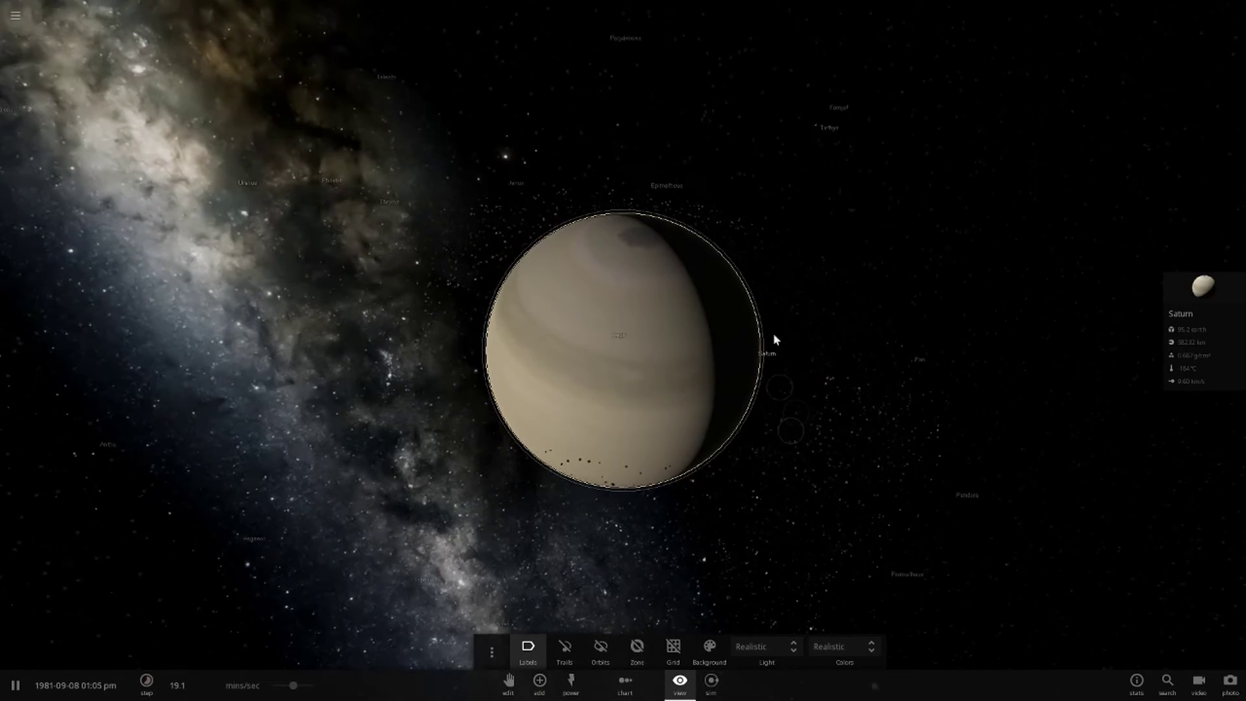
scroll(828, 322, down, 5)
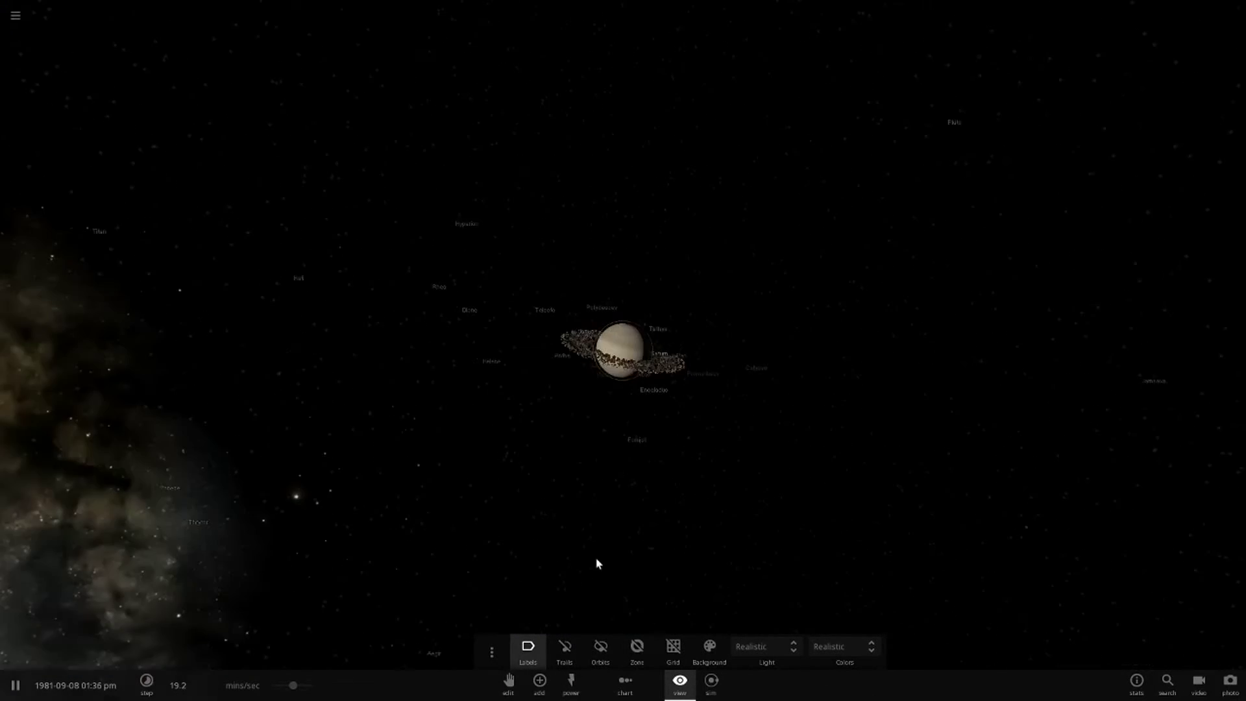
mouse_move(596, 563)
mouse_down()
mouse_move(744, 565)
mouse_move(871, 479)
mouse_move(782, 497)
mouse_up()
scroll(783, 513, up, 3)
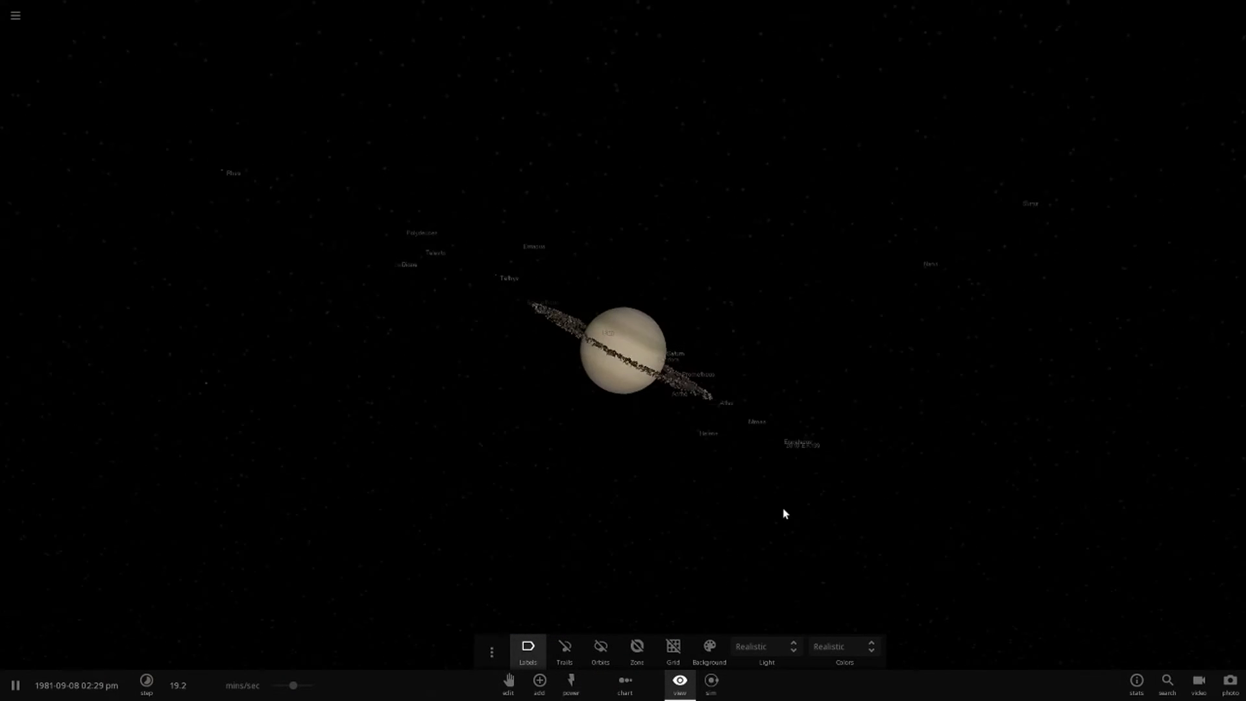
scroll(690, 546, up, 3)
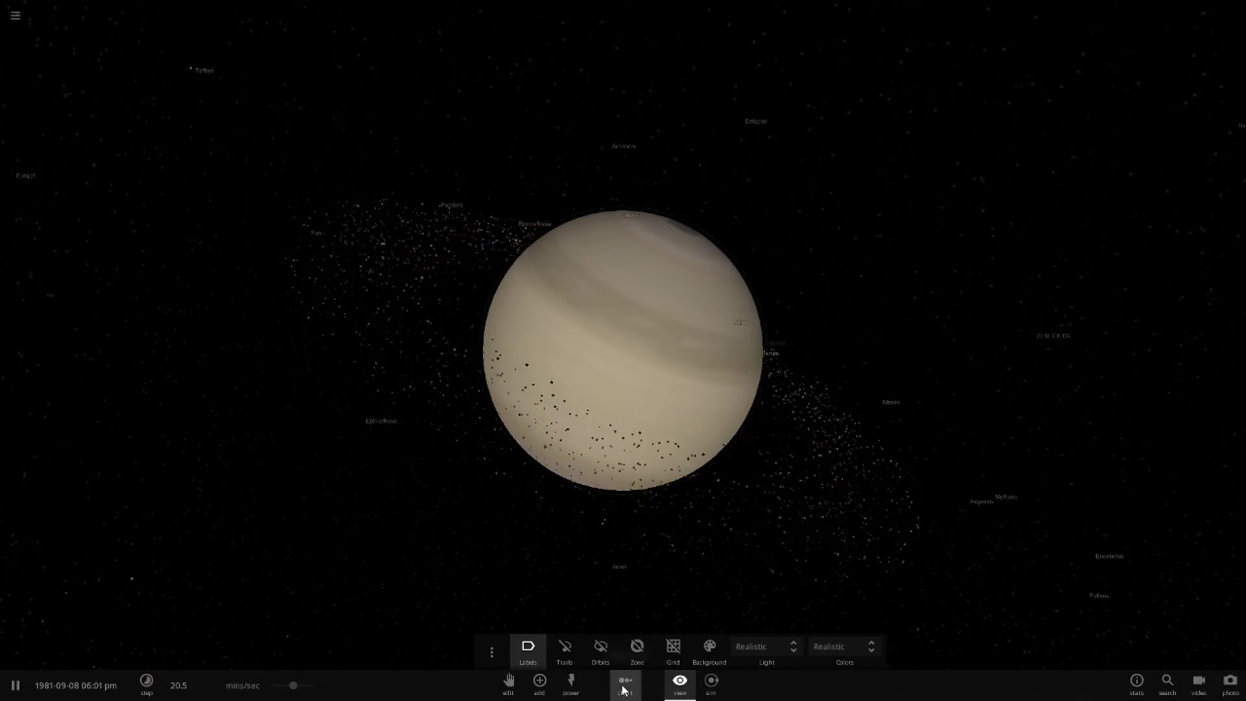
scroll(521, 333, up, 5)
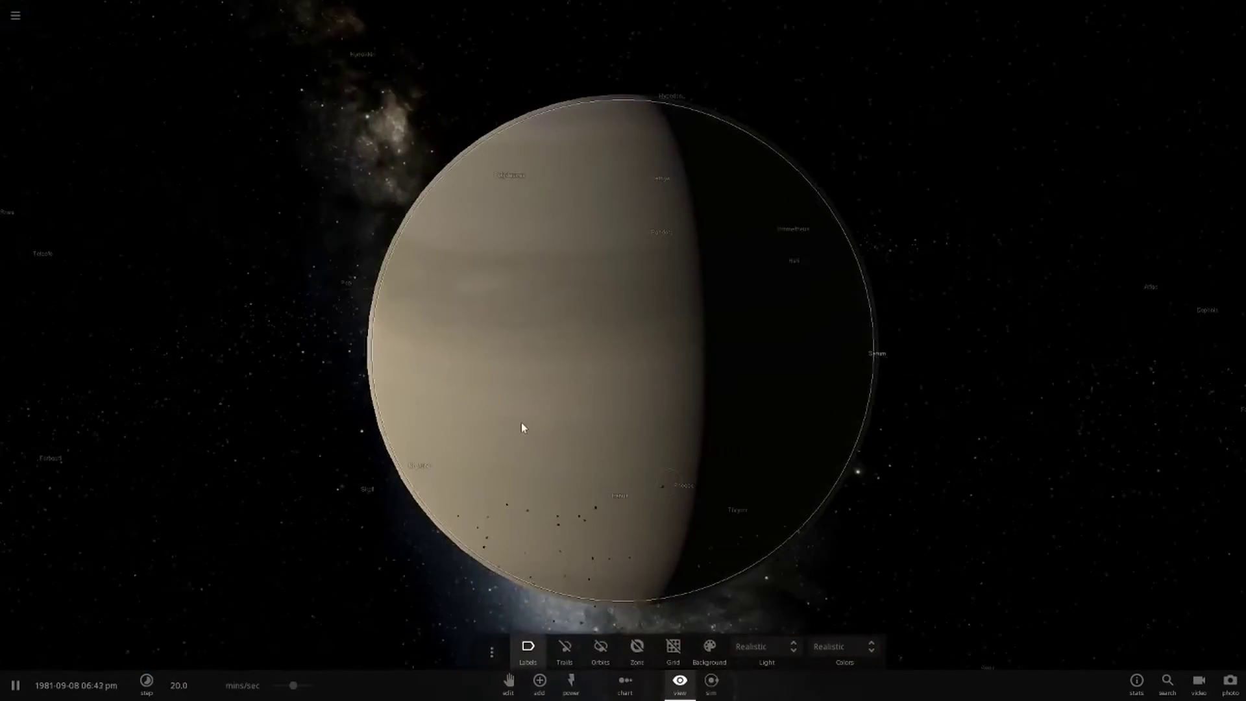
scroll(681, 364, down, 5)
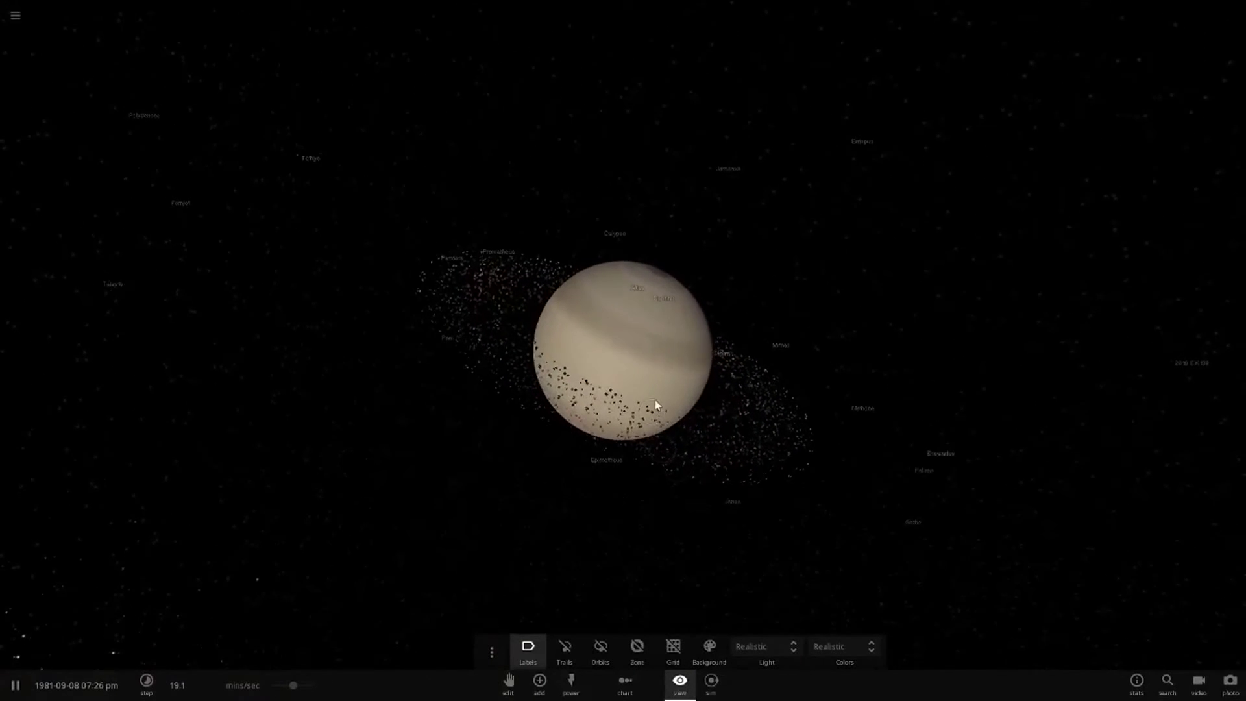
scroll(655, 402, up, 1)
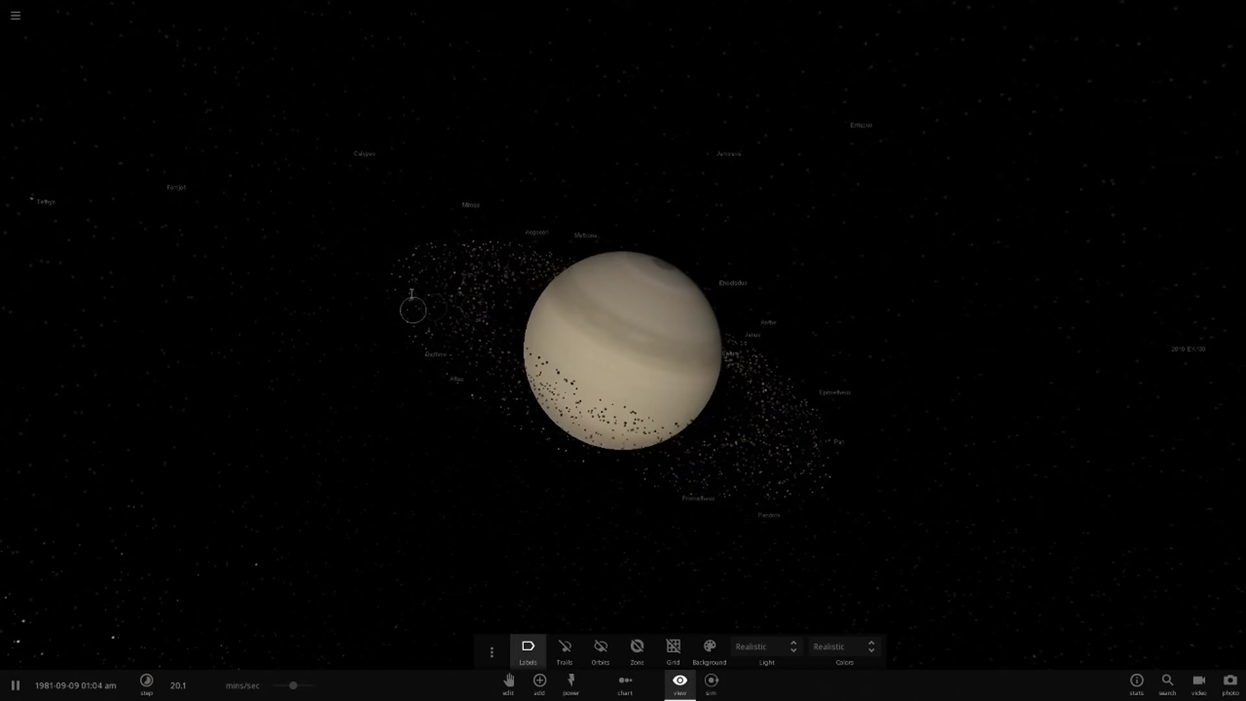
click(612, 320)
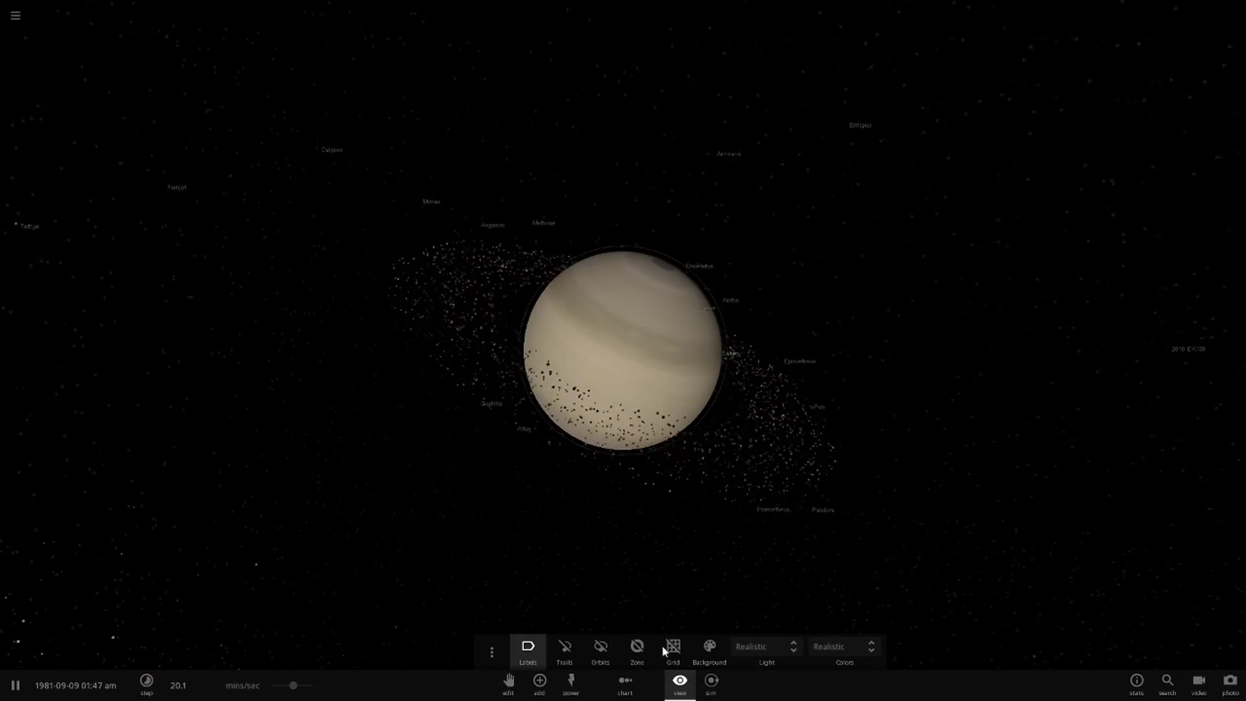
mouse_move(446, 410)
mouse_down()
mouse_move(386, 385)
mouse_move(910, 340)
mouse_move(740, 565)
mouse_move(762, 414)
mouse_move(371, 431)
mouse_up()
scroll(263, 420, down, 10)
mouse_move(262, 420)
mouse_down()
mouse_move(704, 373)
mouse_move(517, 317)
mouse_up()
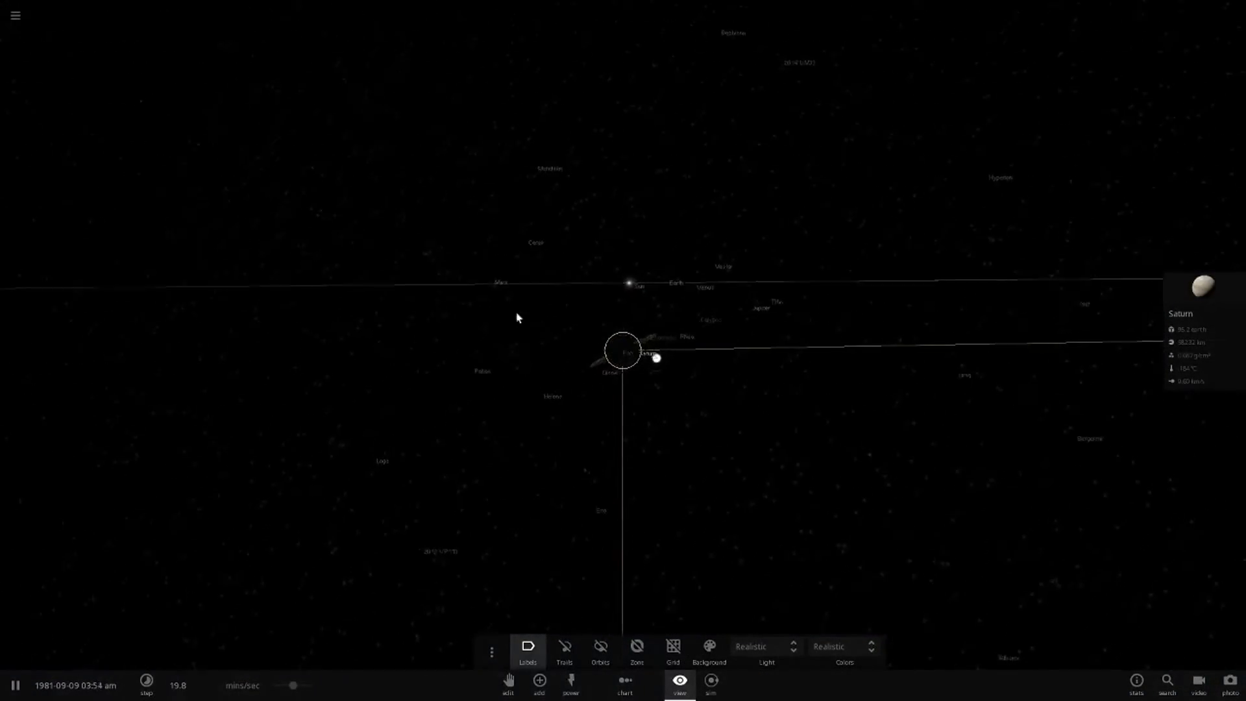
scroll(807, 386, up, 10)
mouse_move(797, 505)
mouse_down()
mouse_move(660, 494)
mouse_move(946, 451)
mouse_move(804, 521)
mouse_move(691, 479)
mouse_move(637, 503)
mouse_move(743, 506)
mouse_up()
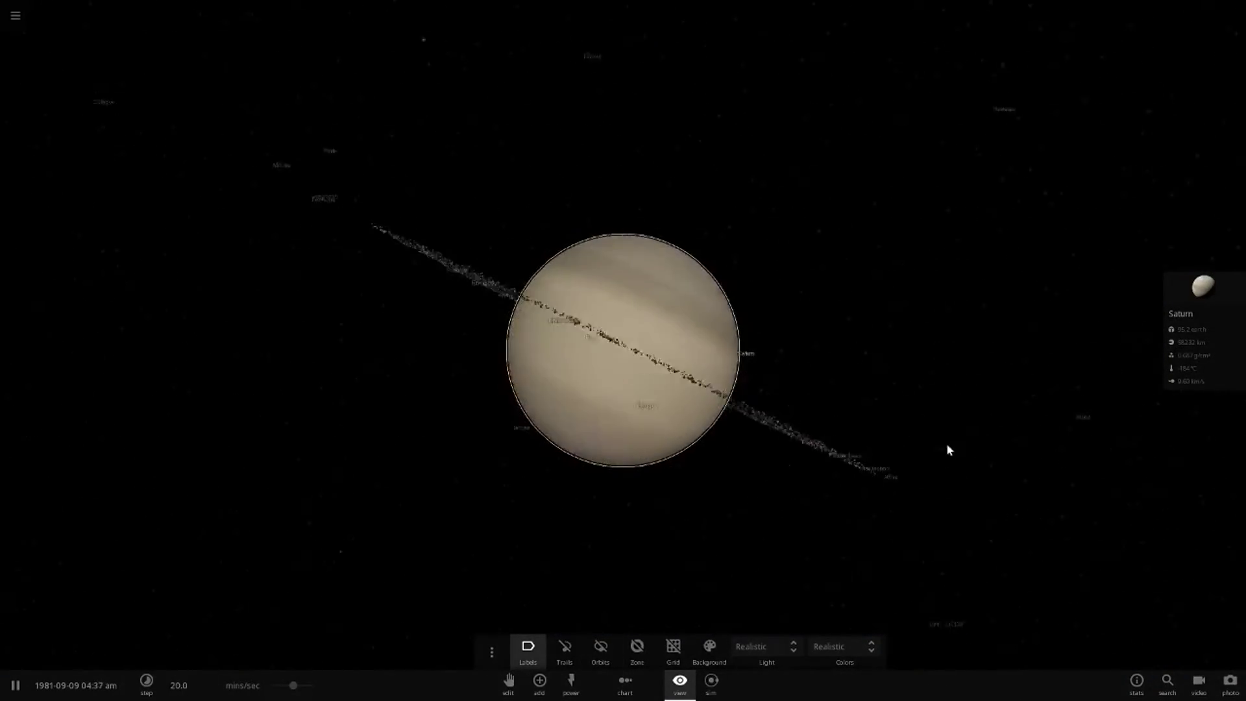
scroll(637, 504, up, 2)
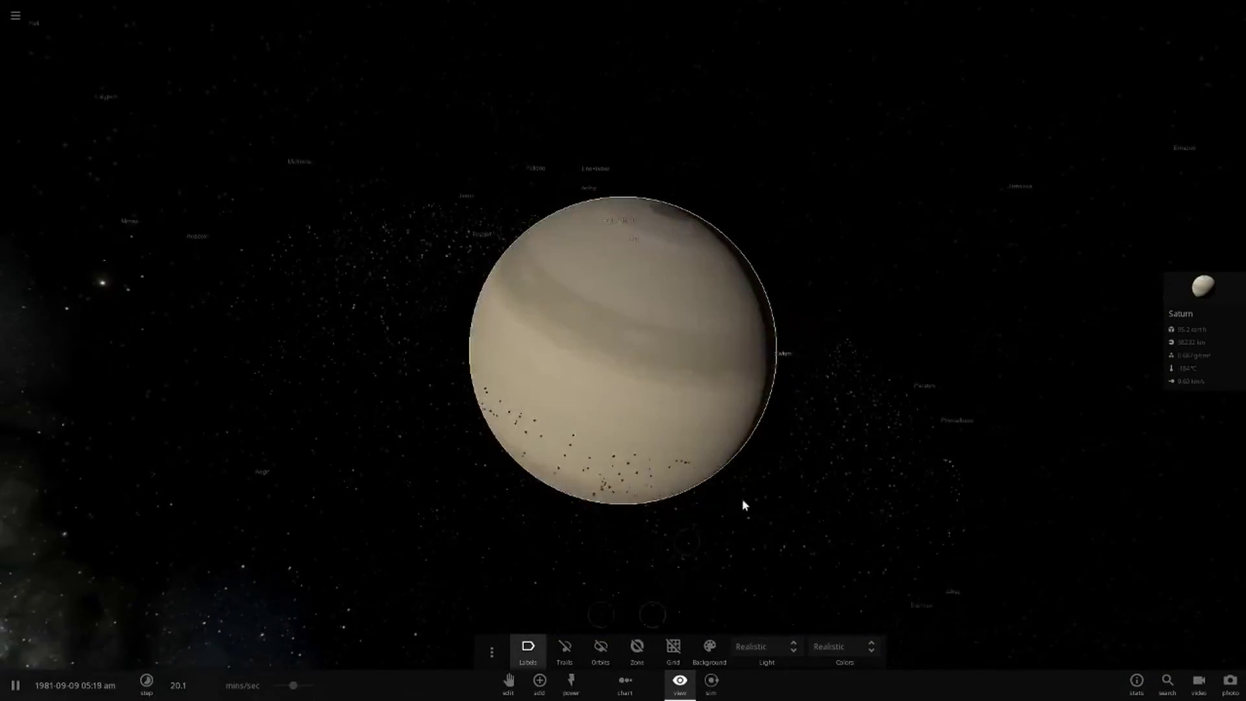
scroll(937, 403, up, 3)
scroll(759, 437, up, 2)
Step: Orbit close around Saturn, toggle its detailed properties panel, and bring its lit face into view
drag(760, 437, 1179, 315)
click(1180, 314)
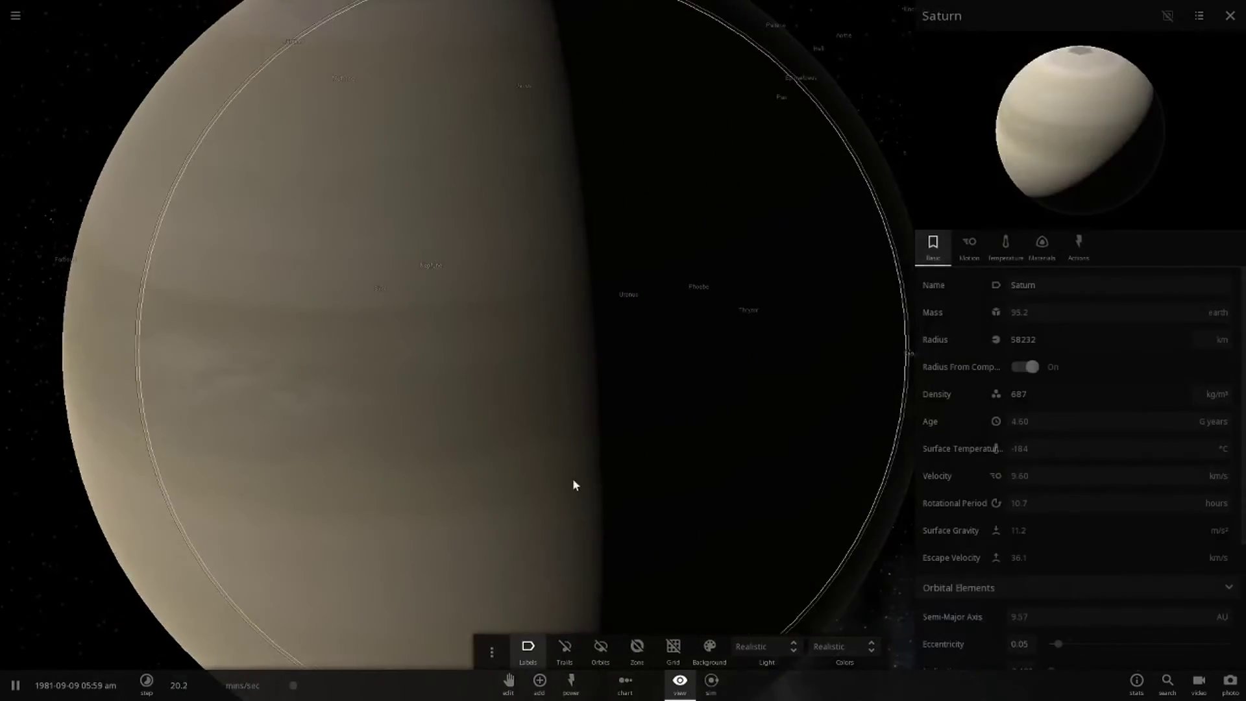
mouse_move(574, 485)
mouse_down()
mouse_move(478, 412)
mouse_move(1, 445)
mouse_move(785, 431)
mouse_move(710, 495)
mouse_move(412, 598)
mouse_move(538, 452)
mouse_up()
scroll(478, 412, down, 5)
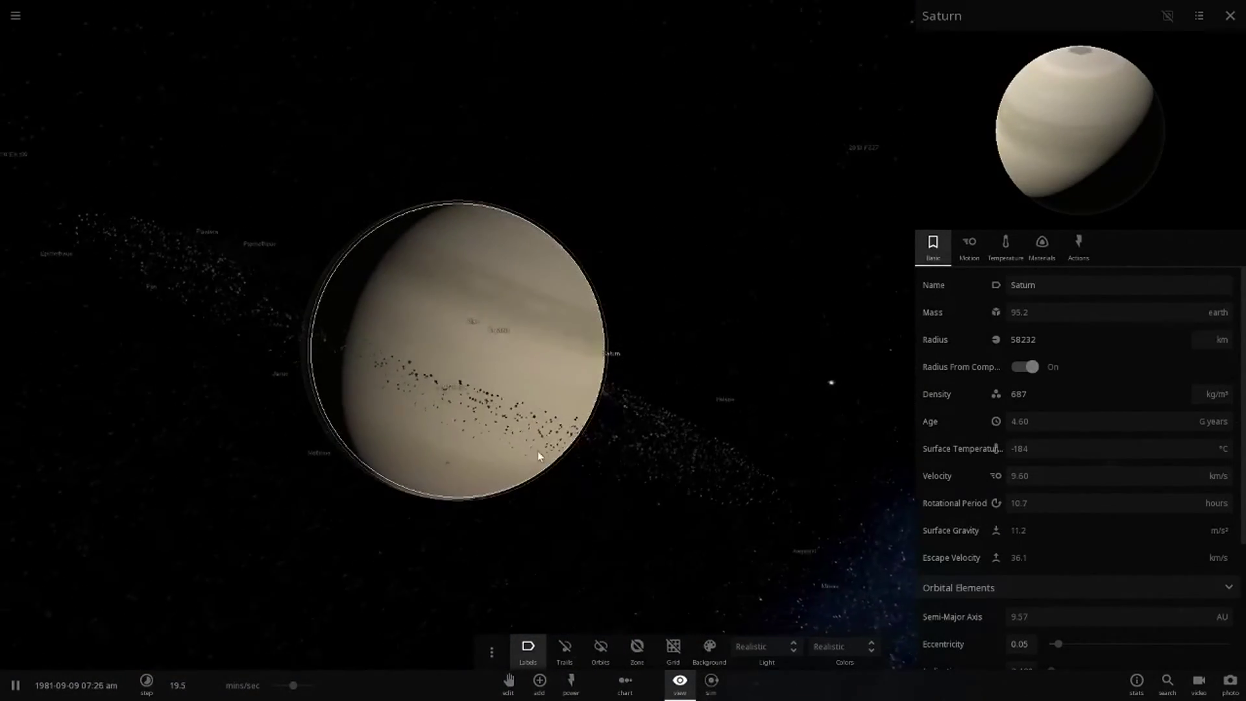
scroll(501, 540, up, 3)
scroll(426, 555, up, 3)
Step: Pause and resume the simulation, then orbit until the rings cross diagonally against the Milky Way
key(space)
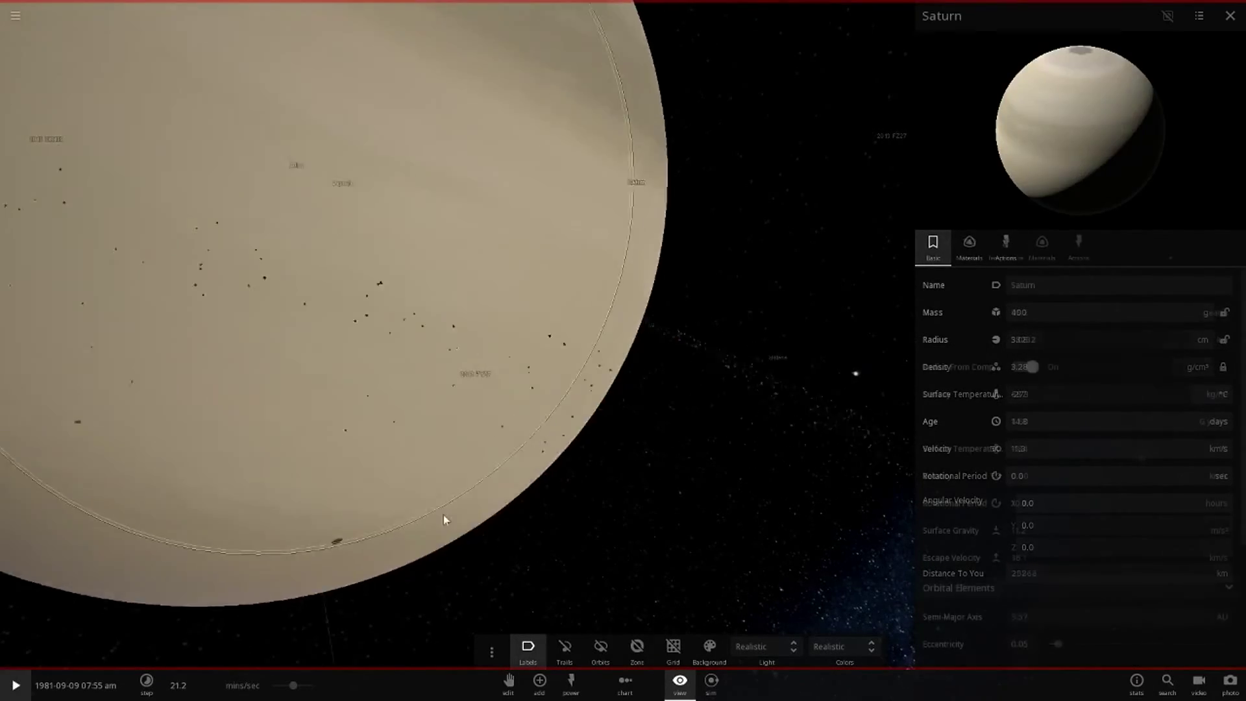
scroll(443, 519, down, 5)
scroll(571, 496, down, 3)
key(space)
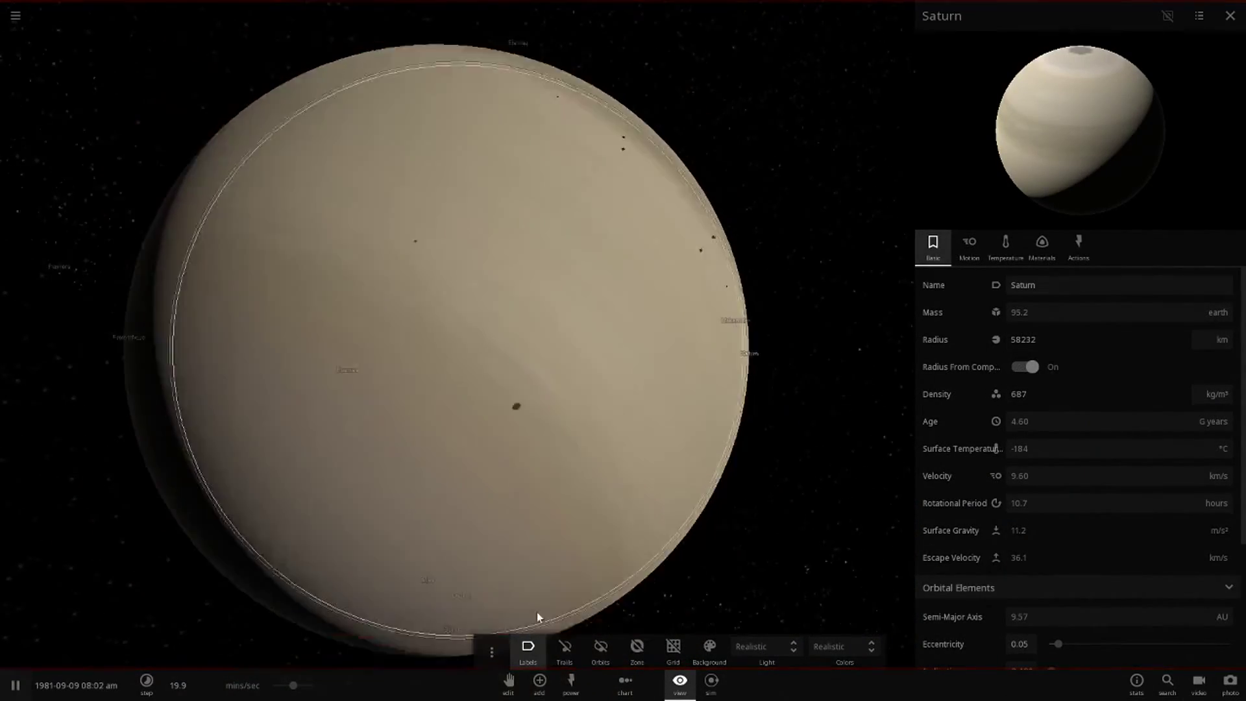
scroll(537, 616, down, 5)
mouse_move(537, 617)
mouse_down()
mouse_move(300, 279)
mouse_move(686, 475)
mouse_up()
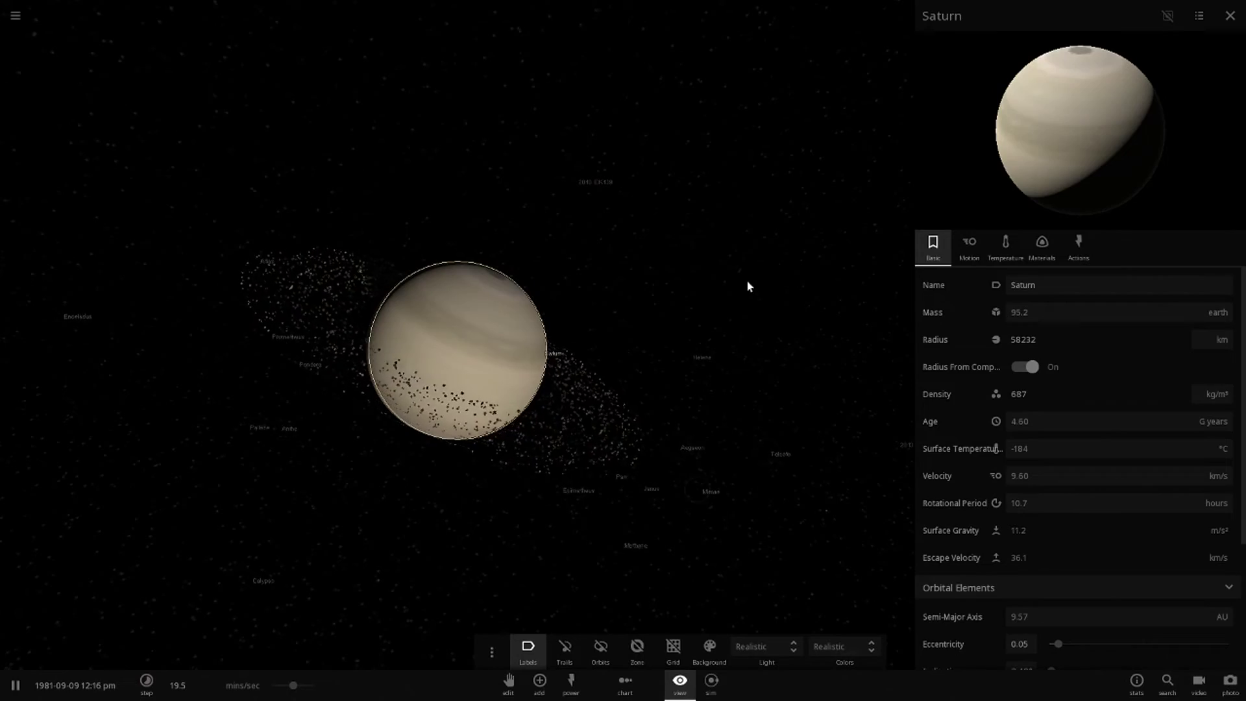
mouse_move(749, 287)
mouse_down()
mouse_move(1068, 167)
mouse_move(693, 418)
mouse_move(870, 368)
mouse_move(625, 338)
mouse_move(646, 437)
mouse_move(853, 426)
mouse_move(971, 448)
mouse_move(705, 584)
mouse_move(543, 552)
mouse_move(793, 531)
mouse_move(654, 391)
mouse_move(637, 306)
mouse_move(792, 579)
mouse_up()
scroll(1177, 438, up, 5)
scroll(1178, 438, down, 3)
Step: Select Saturn and orbit until the view is level with its horizontal ring plane
click(793, 409)
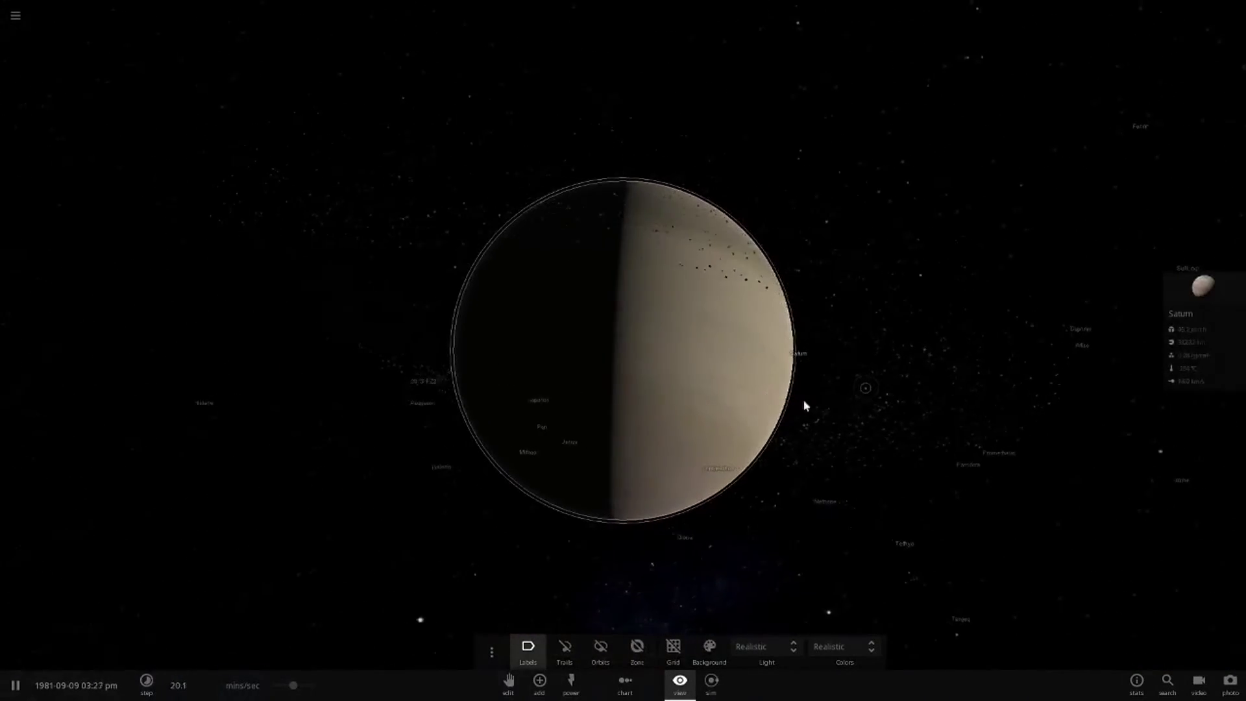
scroll(768, 515, down, 3)
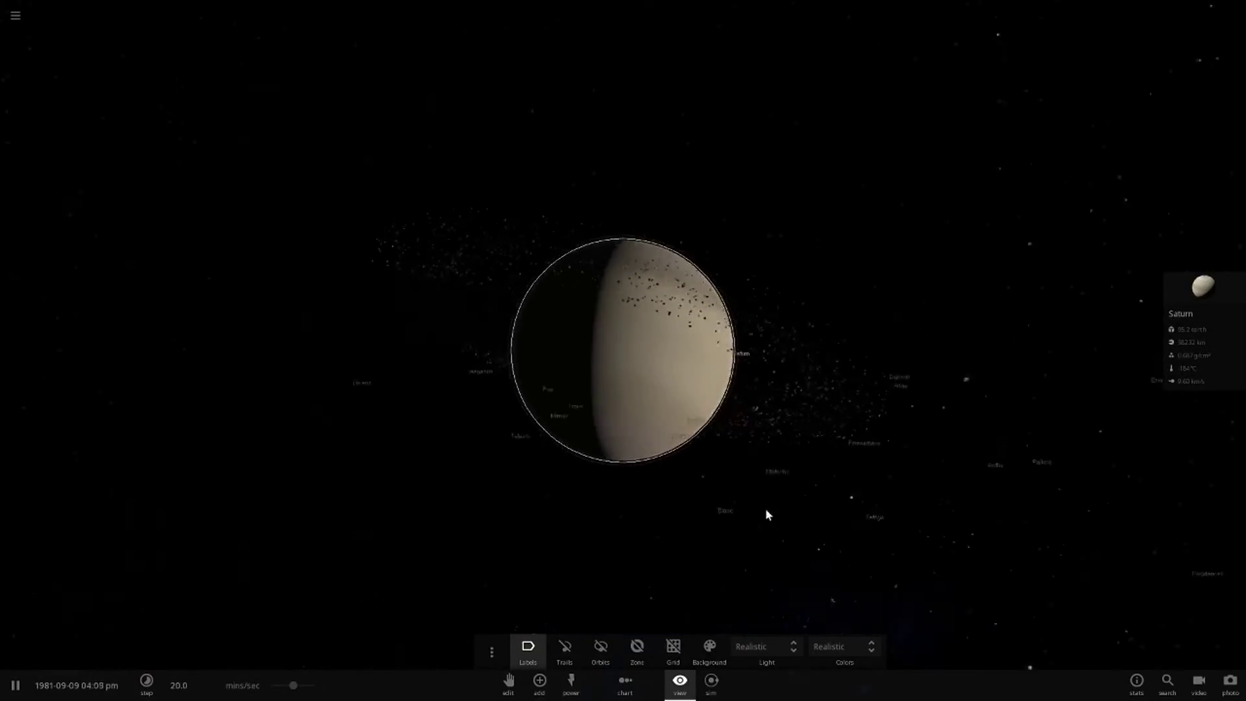
mouse_move(768, 515)
mouse_down()
mouse_move(626, 551)
mouse_move(286, 486)
mouse_move(668, 178)
mouse_move(711, 315)
mouse_up()
scroll(286, 487, up, 3)
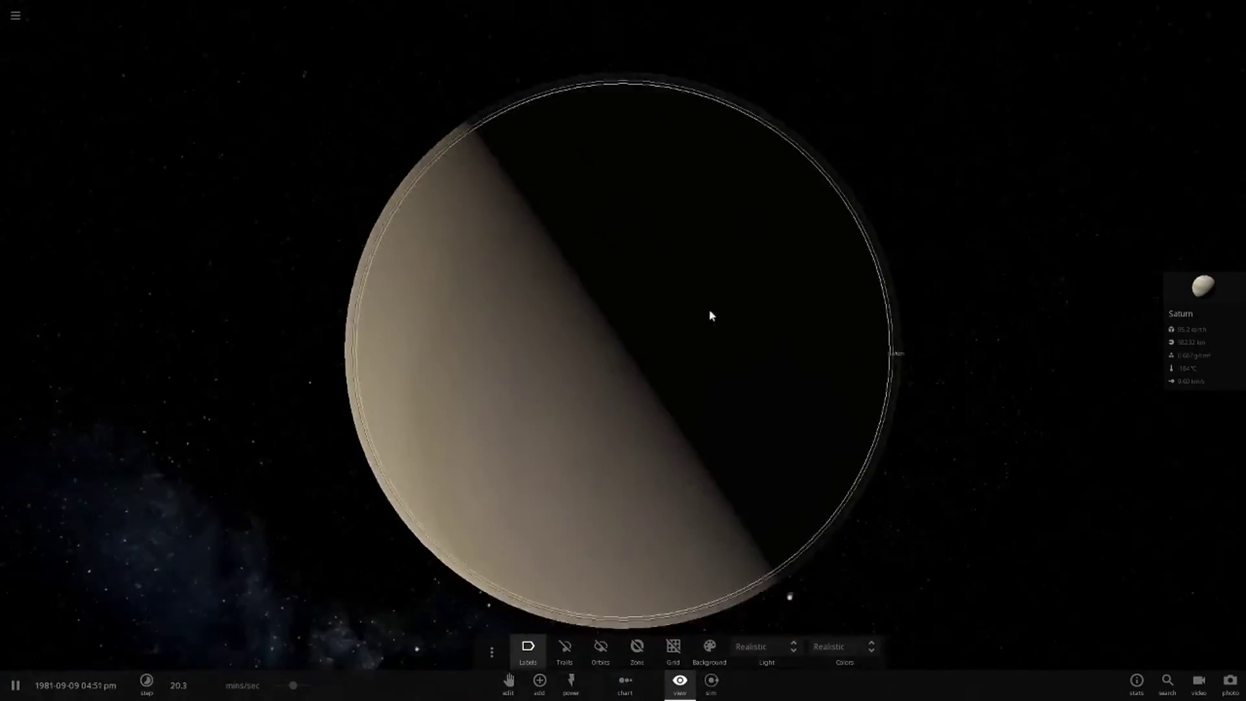
scroll(743, 418, down, 5)
scroll(748, 432, down, 3)
drag(748, 433, 1010, 567)
scroll(727, 545, up, 3)
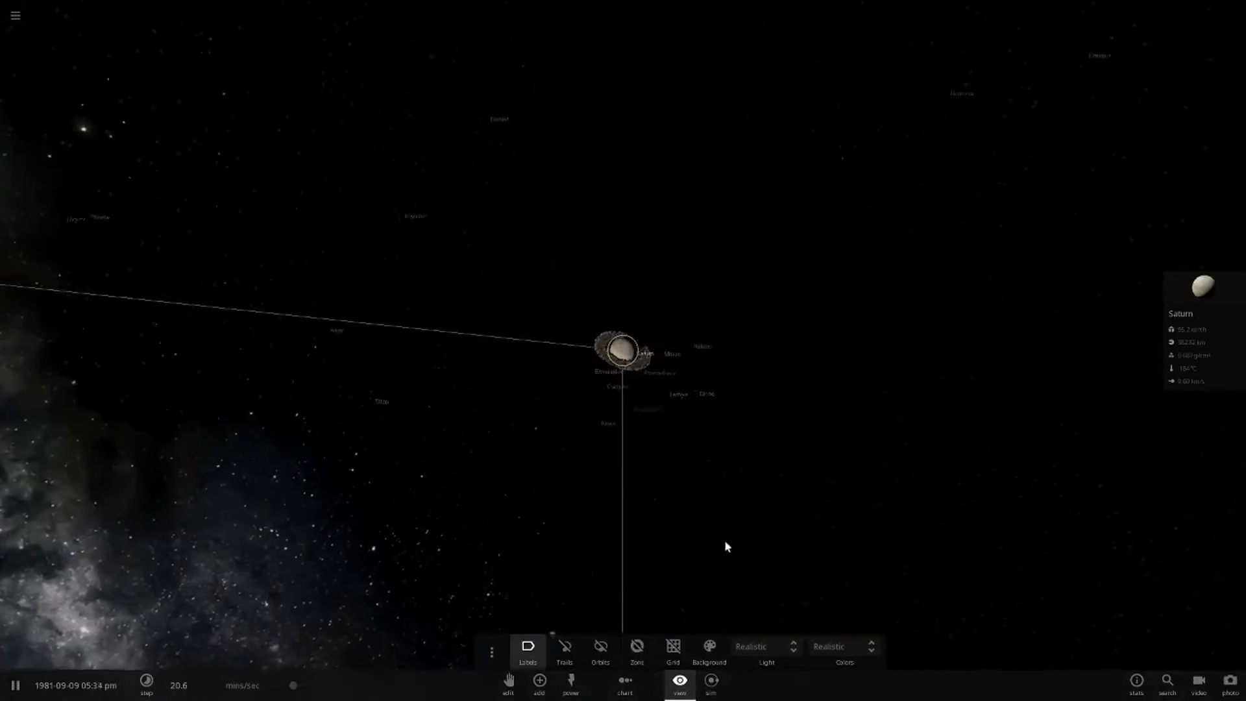
scroll(907, 517, up, 3)
scroll(897, 531, up, 3)
scroll(876, 439, down, 5)
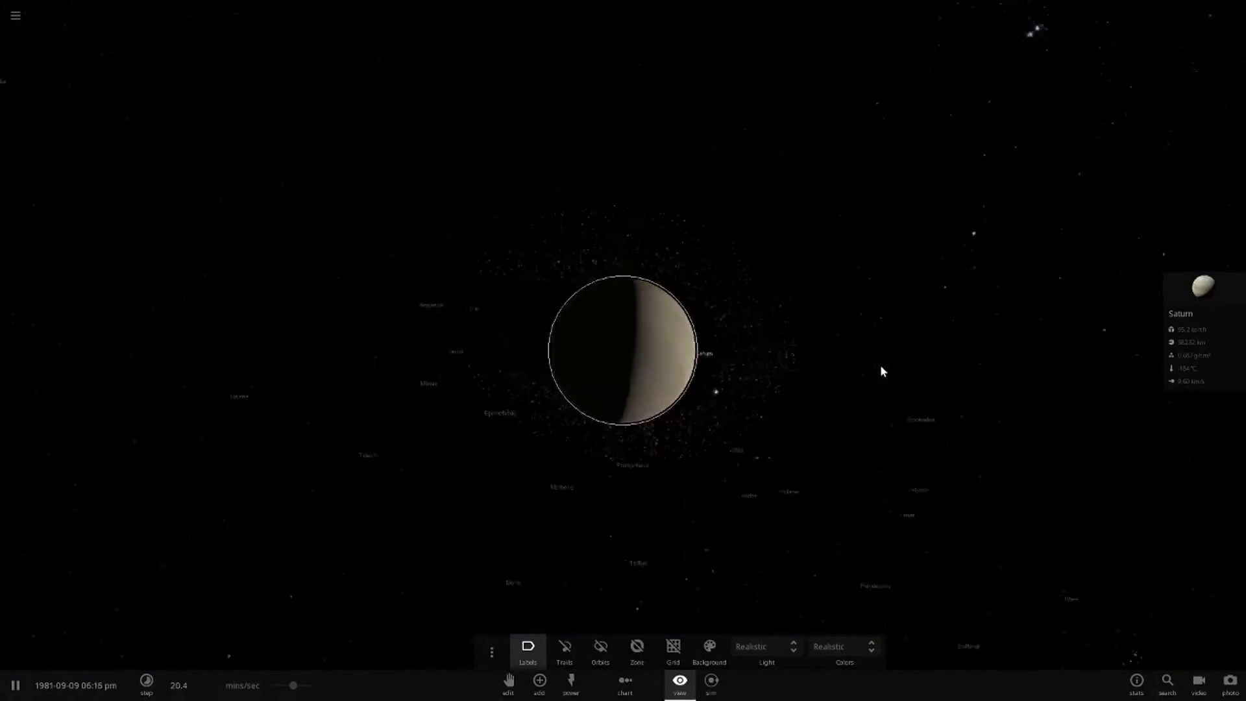
scroll(901, 597, up, 2)
mouse_move(821, 575)
mouse_down()
mouse_move(901, 597)
mouse_move(382, 489)
mouse_up()
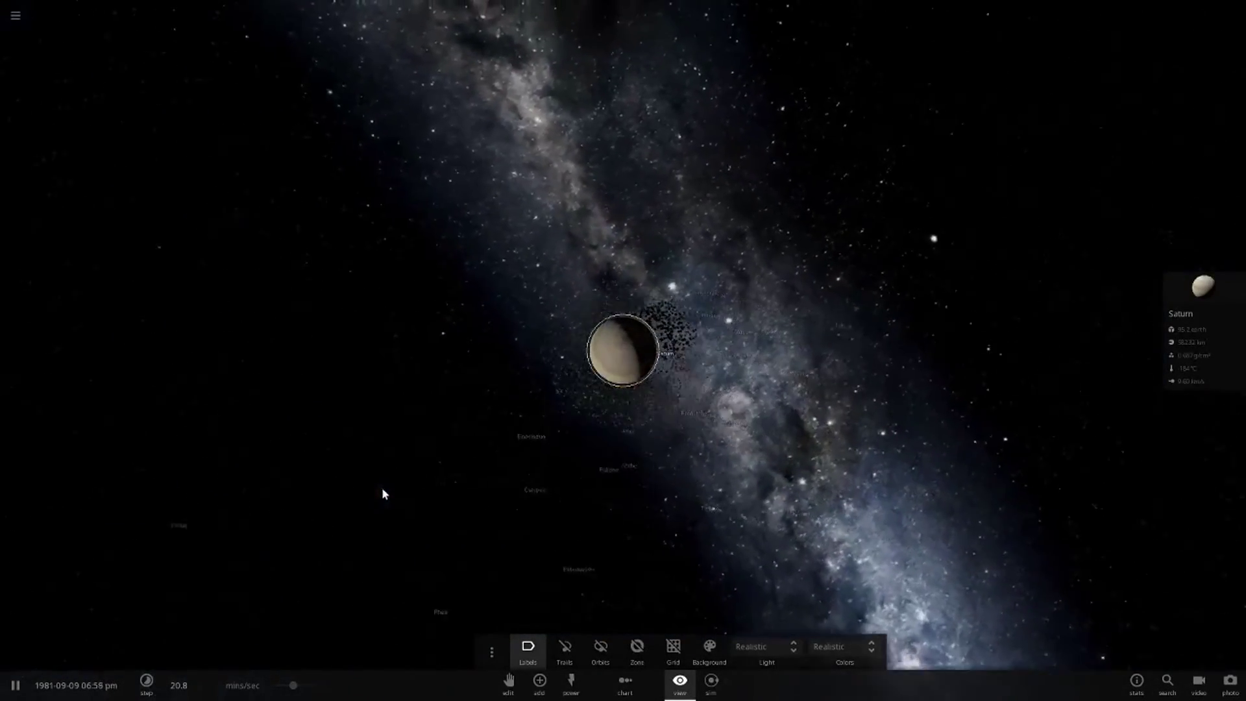
drag(701, 237, 749, 515)
scroll(770, 497, up, 3)
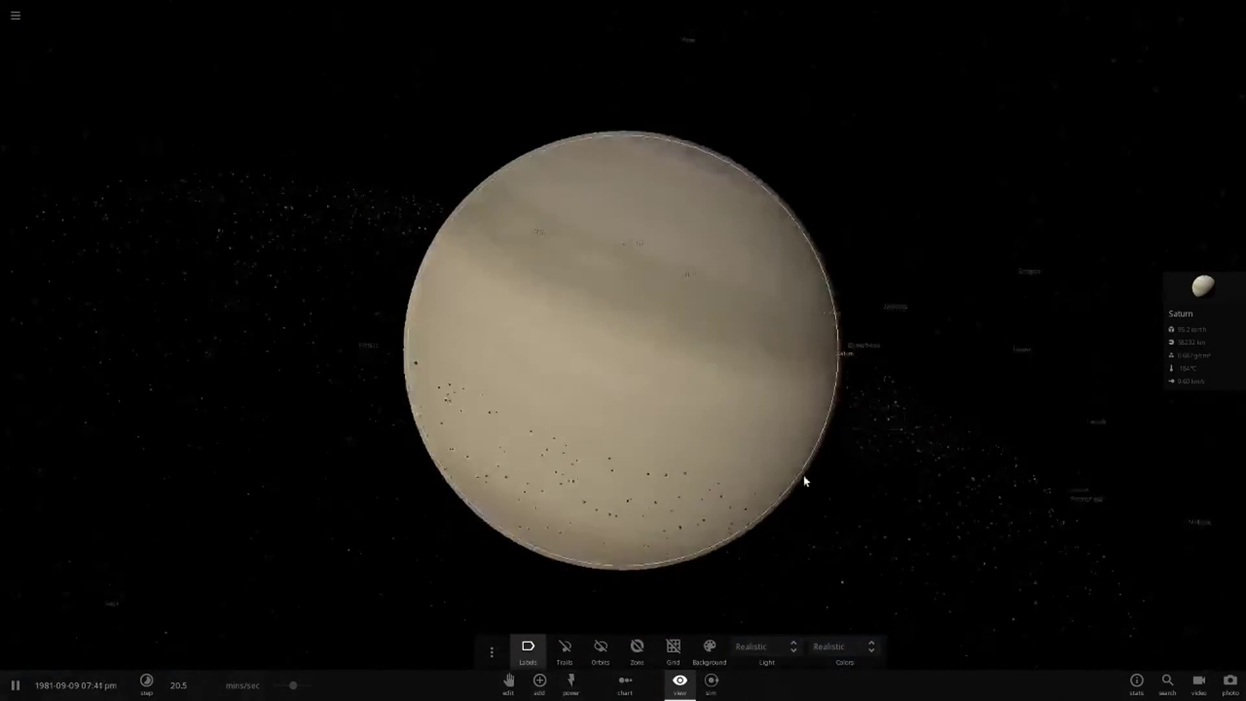
scroll(805, 481, down, 3)
mouse_move(1066, 526)
mouse_down()
mouse_move(666, 508)
mouse_move(841, 535)
mouse_move(879, 520)
mouse_move(1030, 554)
mouse_move(735, 524)
mouse_move(1100, 546)
mouse_move(695, 449)
mouse_move(971, 453)
mouse_up()
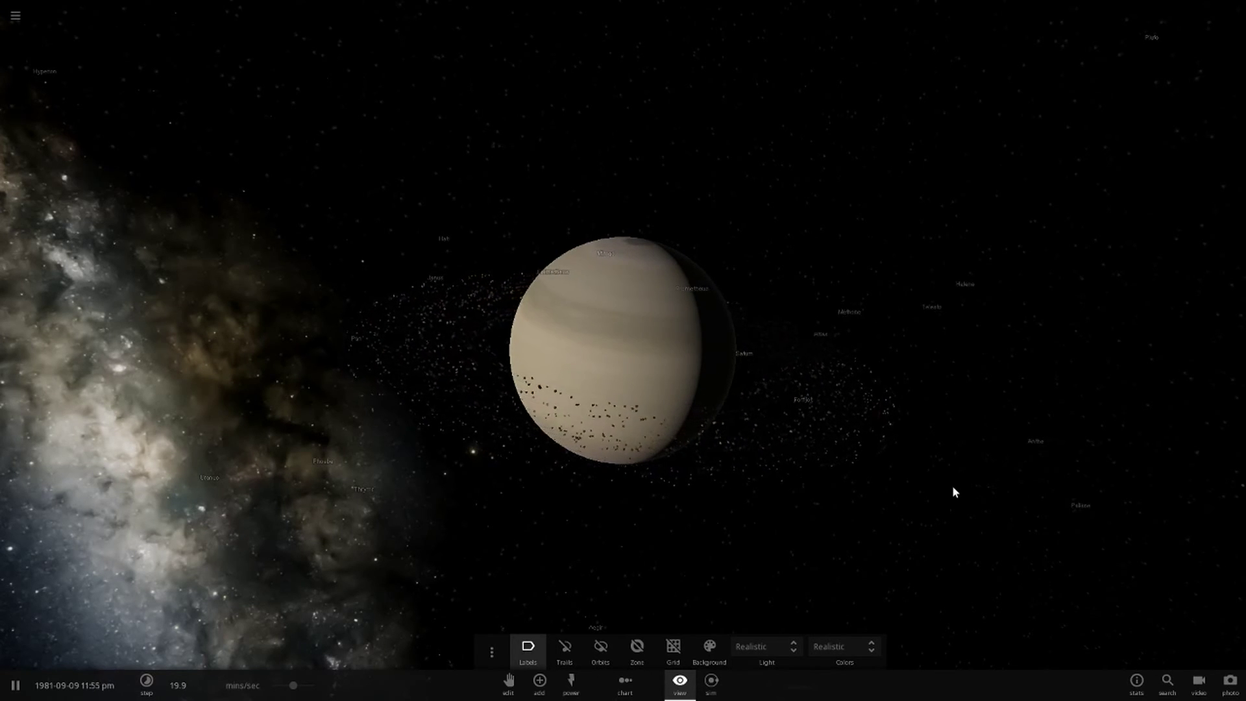
Step: Orbit around Saturn to inspect the band of debris spots, ending on its half-lit face
mouse_move(583, 385)
mouse_down()
mouse_move(714, 497)
mouse_move(779, 386)
mouse_move(1060, 443)
mouse_move(718, 437)
mouse_move(768, 462)
mouse_move(738, 438)
mouse_move(813, 463)
mouse_move(673, 459)
mouse_move(954, 552)
mouse_move(735, 493)
mouse_up()
scroll(735, 493, up, 3)
scroll(570, 416, up, 3)
mouse_move(570, 415)
mouse_down()
mouse_move(435, 383)
mouse_move(849, 392)
mouse_up()
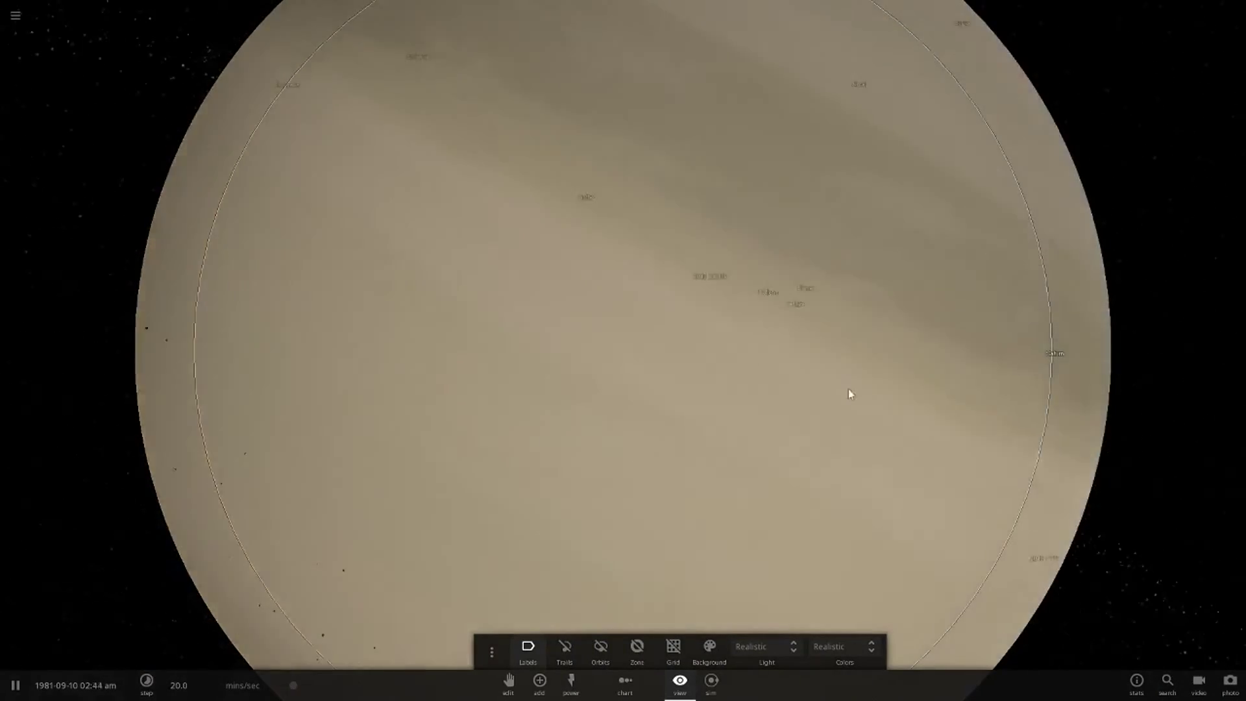
scroll(958, 426, down, 5)
scroll(959, 427, down, 2)
drag(615, 446, 841, 565)
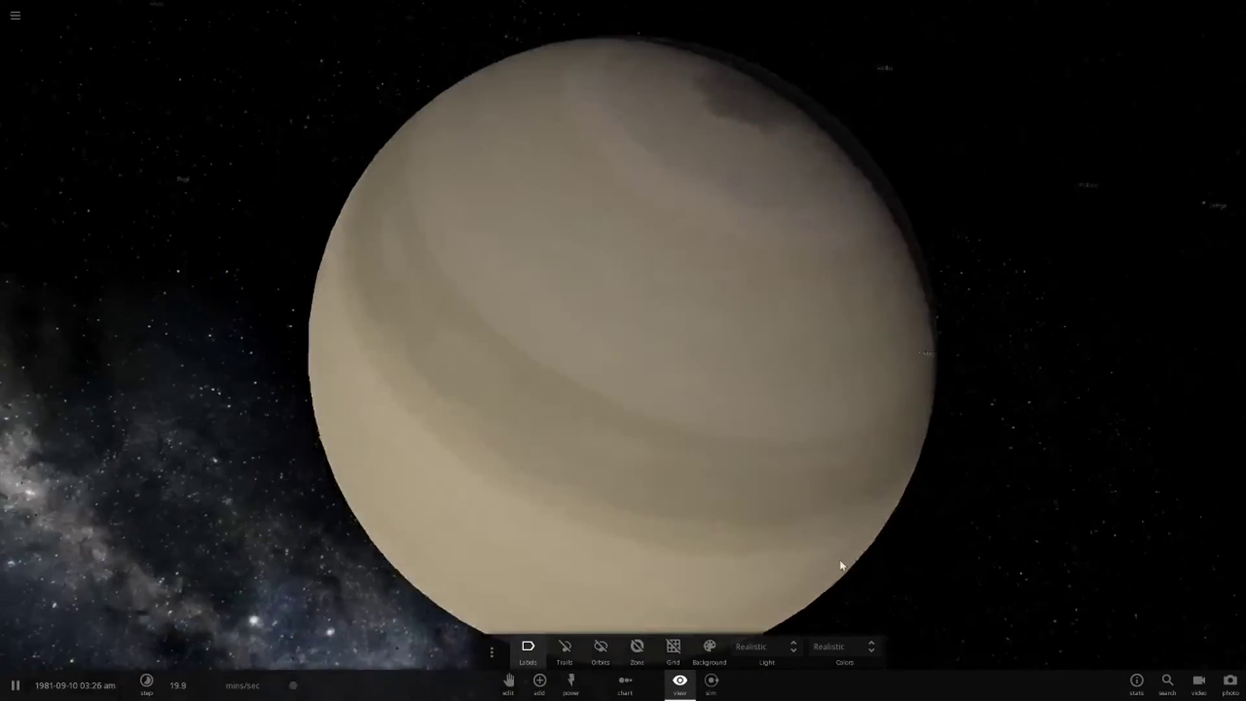
scroll(840, 565, up, 3)
scroll(844, 566, down, 2)
scroll(993, 331, down, 5)
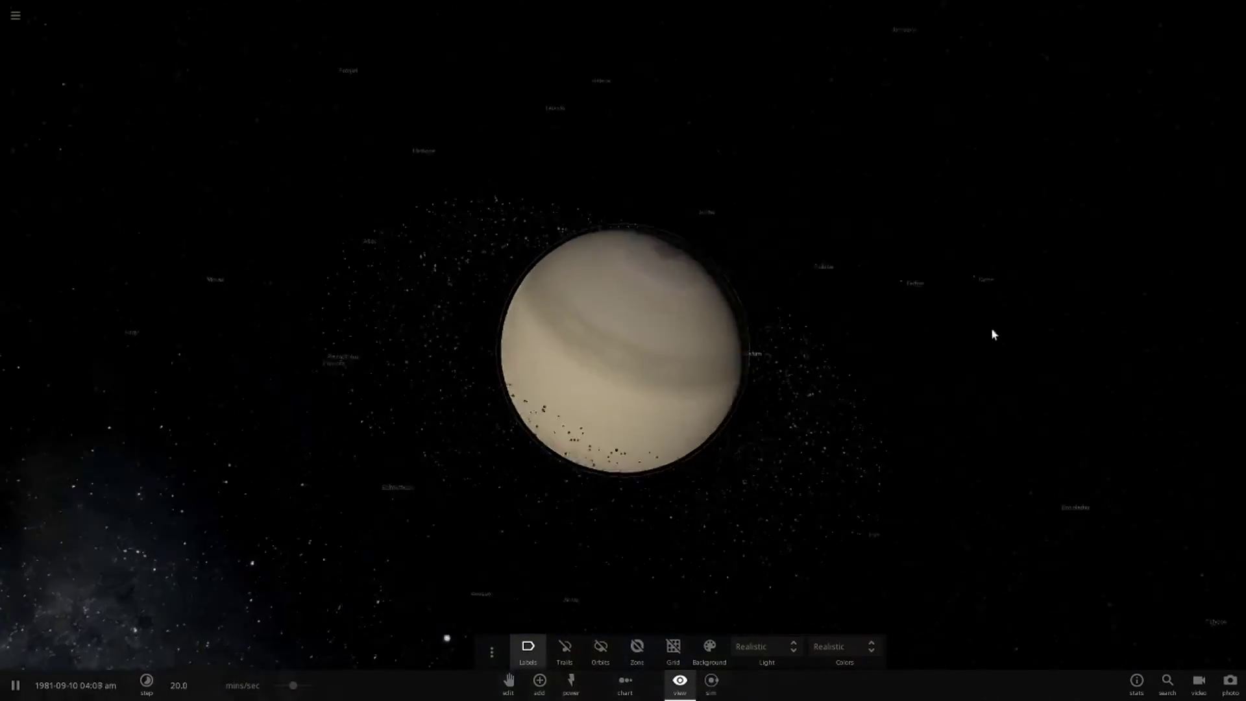
mouse_move(993, 331)
mouse_down()
mouse_move(946, 439)
mouse_move(730, 423)
mouse_up()
scroll(741, 526, down, 3)
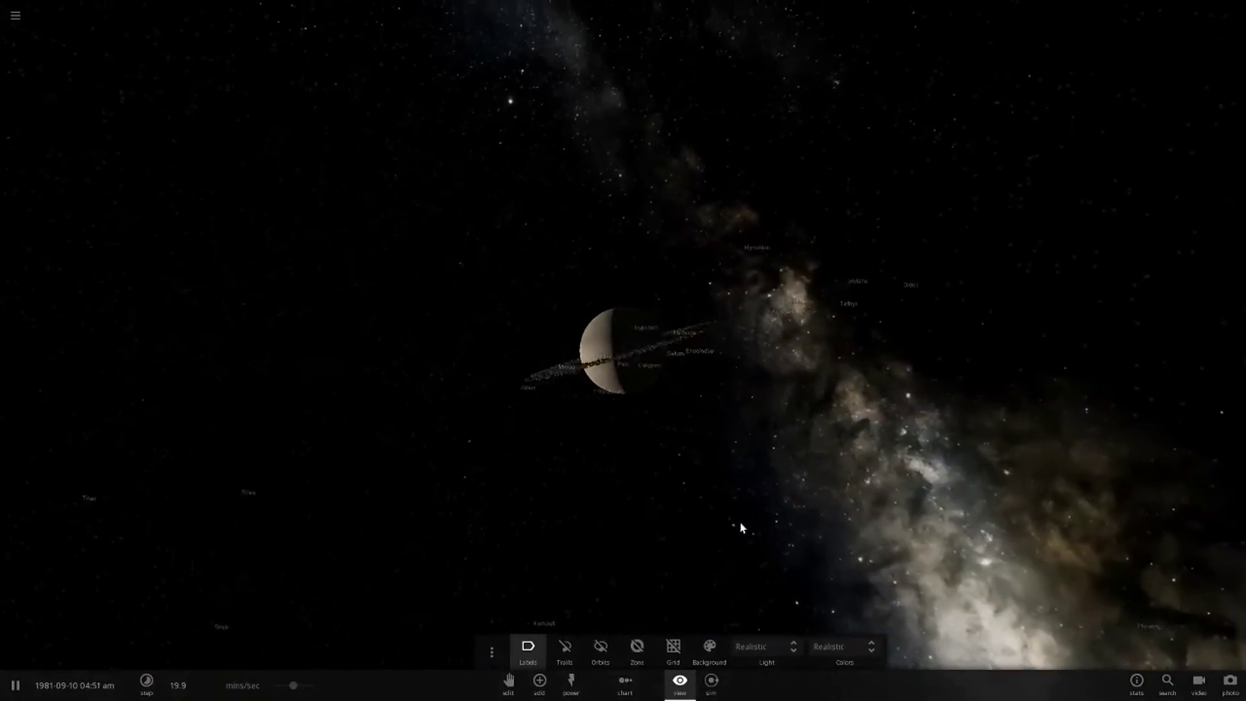
mouse_move(741, 526)
mouse_down()
mouse_move(698, 529)
mouse_move(793, 317)
mouse_move(877, 501)
mouse_move(618, 445)
mouse_move(907, 412)
mouse_move(593, 605)
mouse_move(842, 505)
mouse_up()
scroll(618, 445, down, 3)
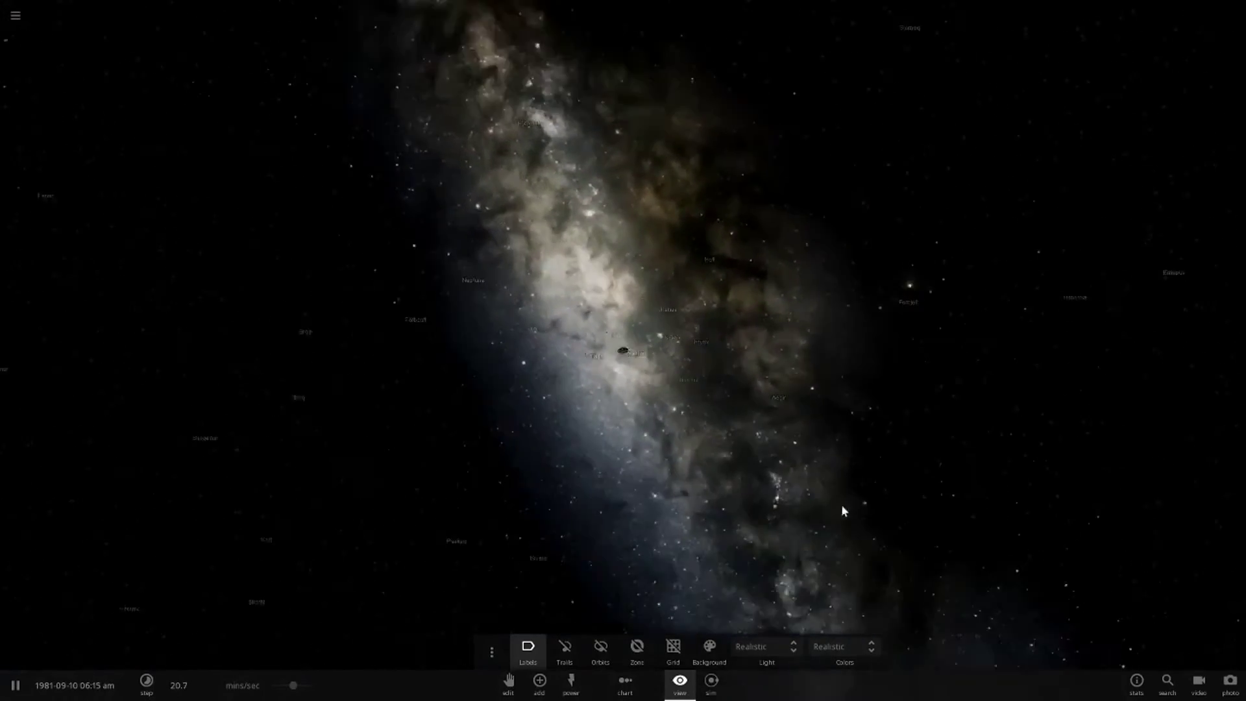
scroll(586, 411, up, 3)
drag(586, 411, 803, 248)
scroll(780, 292, down, 3)
mouse_move(751, 331)
mouse_down()
mouse_move(740, 493)
mouse_move(734, 476)
mouse_up()
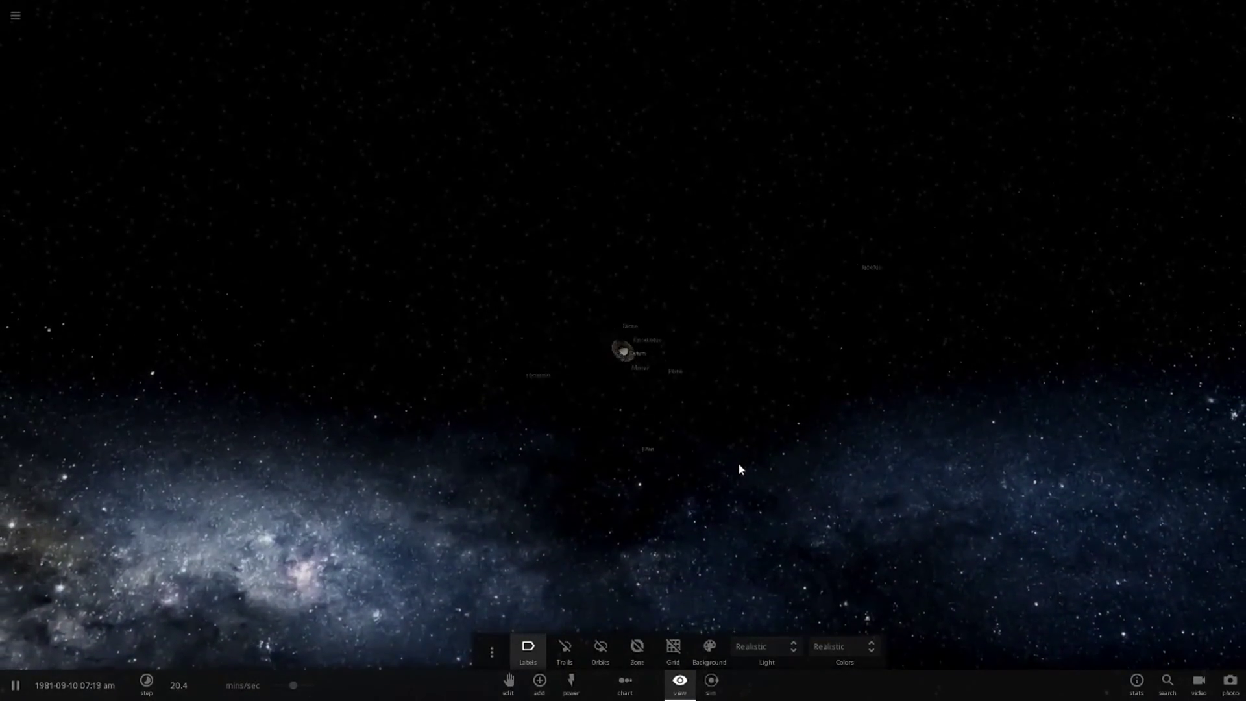
scroll(739, 469, up, 3)
mouse_move(757, 432)
mouse_down()
mouse_move(1022, 325)
mouse_move(905, 356)
mouse_move(818, 615)
mouse_move(802, 576)
mouse_up()
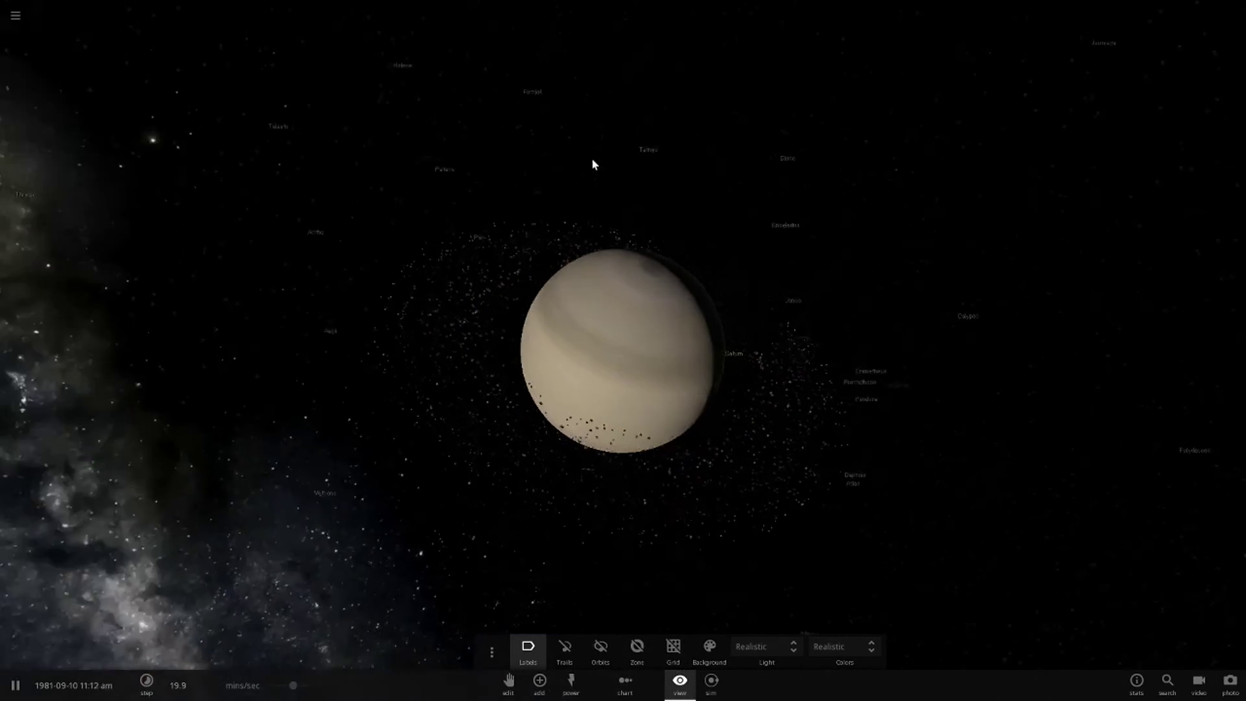
mouse_move(594, 163)
mouse_down()
mouse_move(701, 601)
mouse_move(680, 696)
mouse_up()
scroll(812, 265, down, 5)
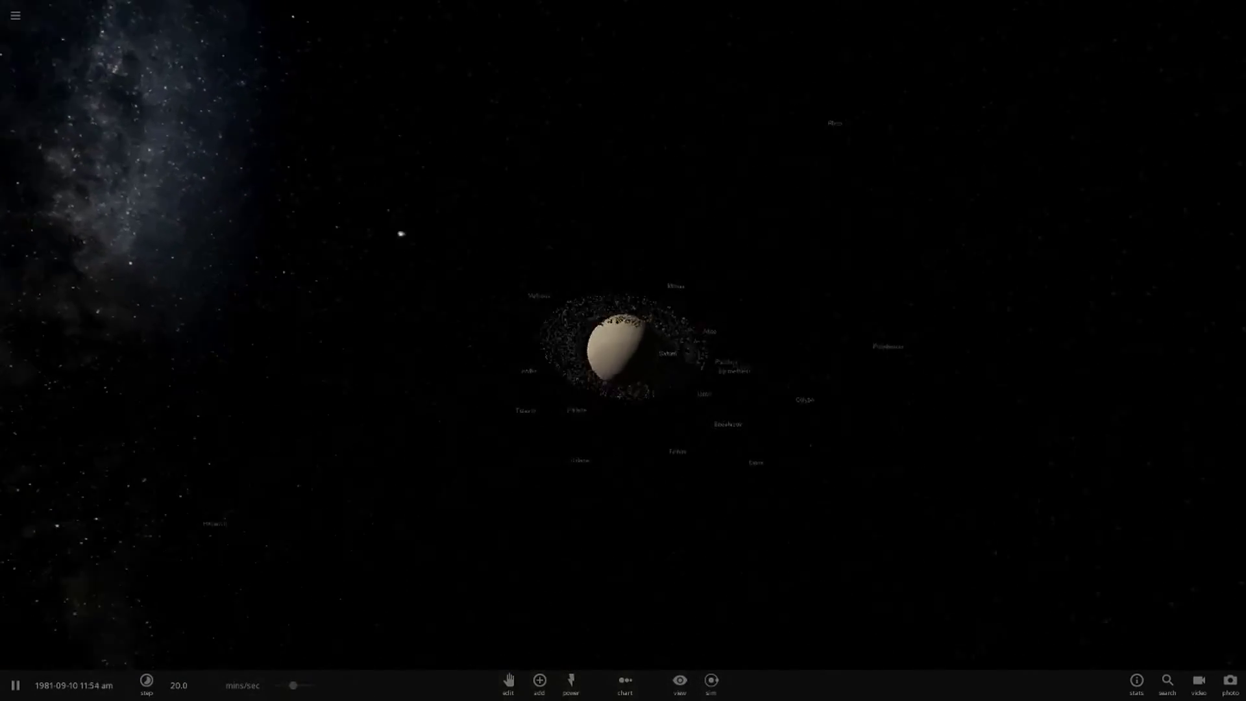
Step: Orbit to an edge-on view of Saturn's debris-filled rings with the galaxy beside it
mouse_move(930, 627)
mouse_down()
mouse_move(610, 535)
mouse_move(952, 396)
mouse_move(848, 451)
mouse_up()
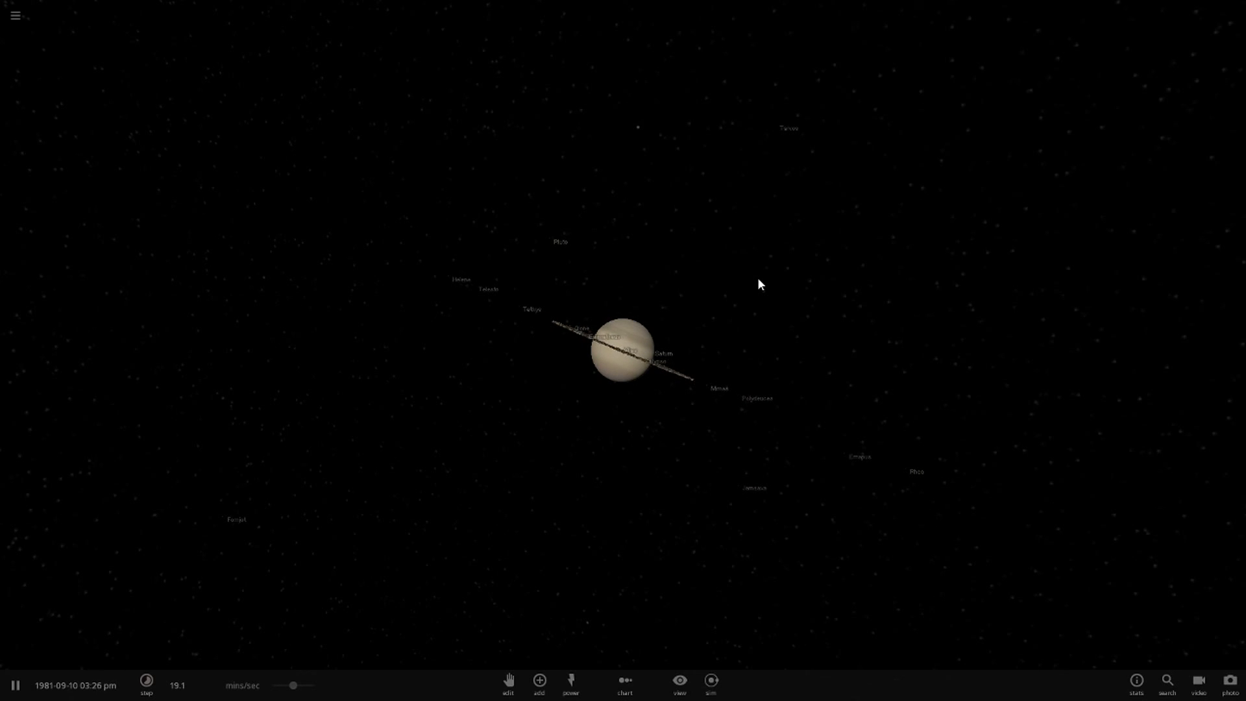
drag(612, 389, 583, 567)
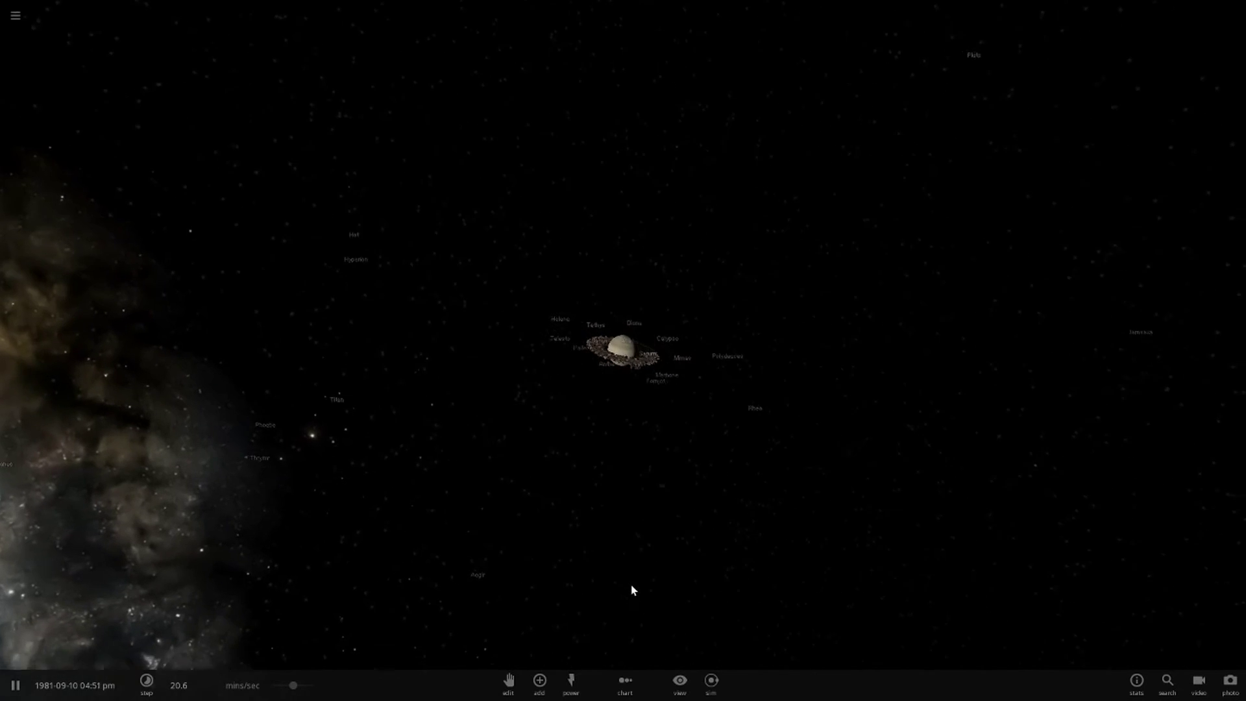
scroll(633, 590, up, 5)
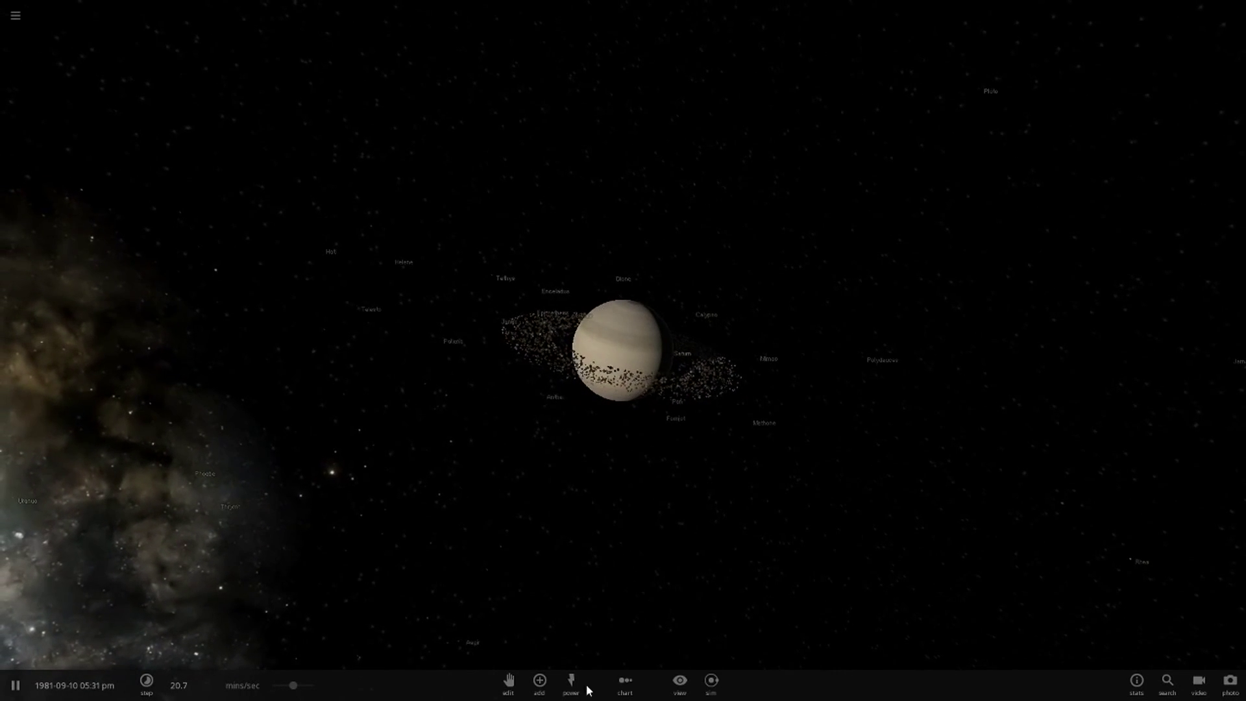